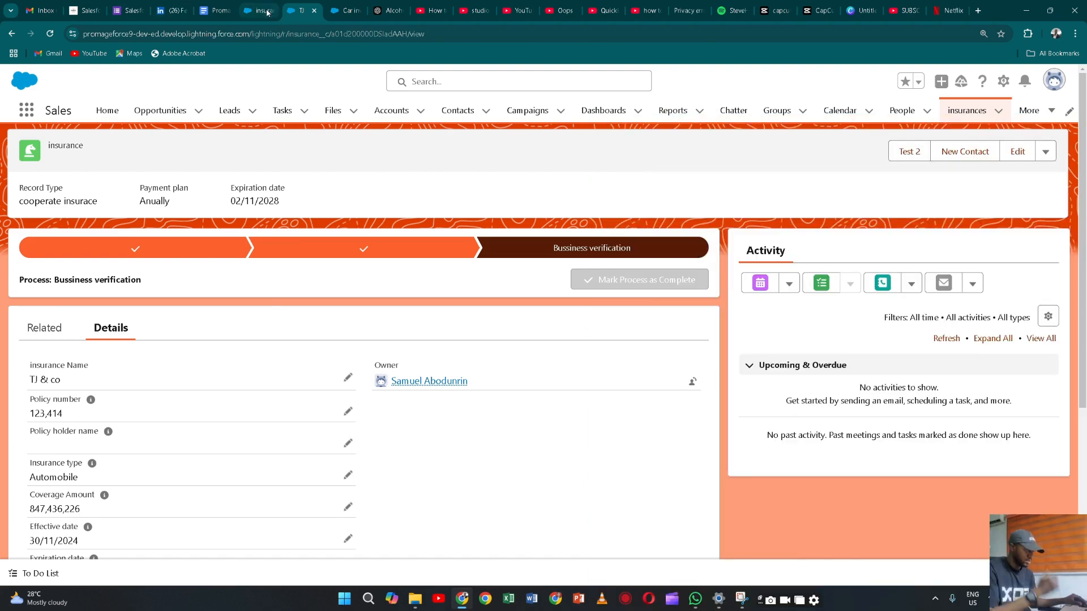
- Return to the insurance Record Page in Lightning App Builder and add a Rich Text component above the Activity component
{"action": "left_click", "coordinate": [267, 13]}
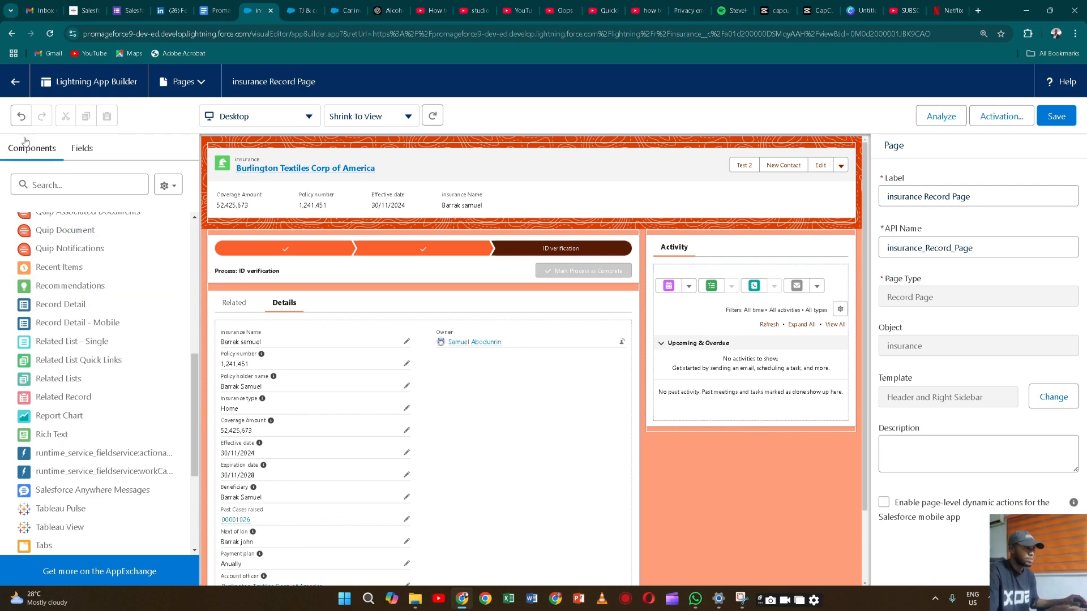
{"action": "left_click", "coordinate": [452, 420]}
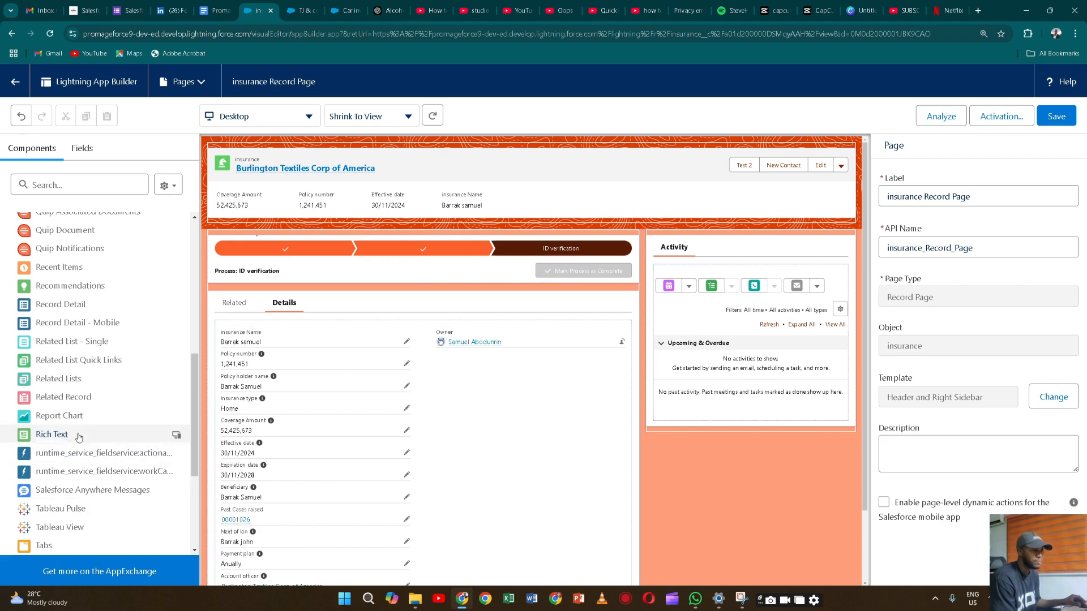
{"action": "scroll", "coordinate": [51, 364], "scroll_direction": "up", "scroll_amount": 5}
{"action": "scroll", "coordinate": [51, 363], "scroll_direction": "up", "scroll_amount": 1}
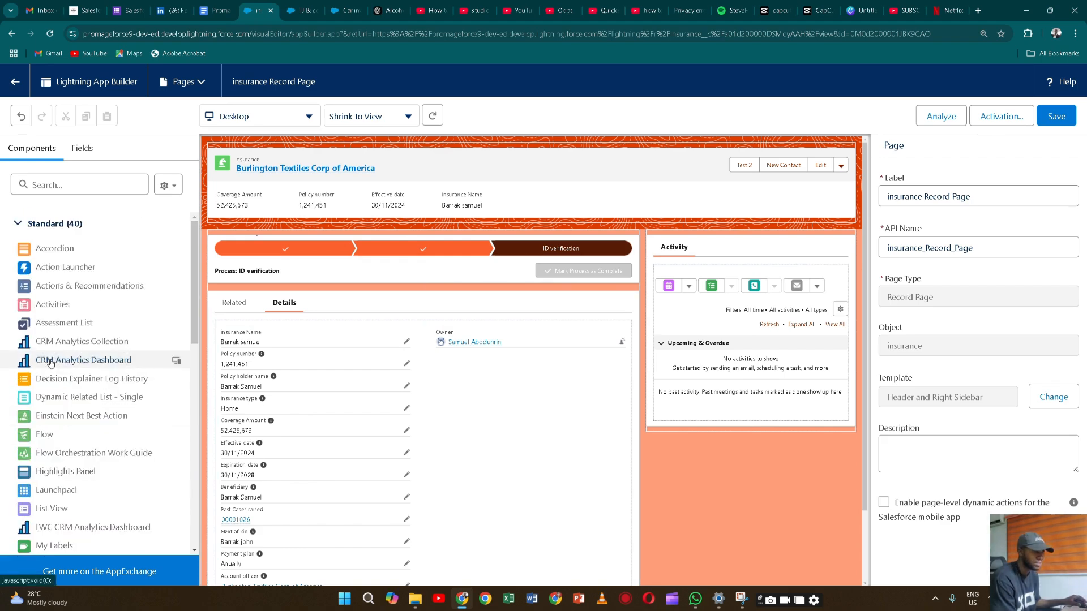
{"action": "scroll", "coordinate": [51, 363], "scroll_direction": "down", "scroll_amount": 5}
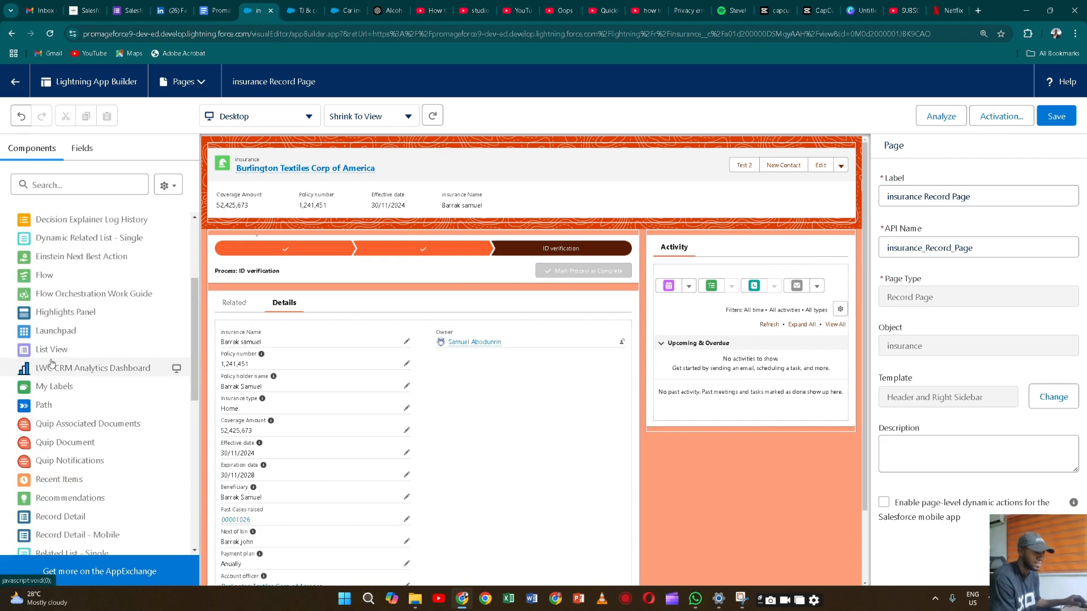
{"action": "scroll", "coordinate": [63, 461], "scroll_direction": "down", "scroll_amount": 2}
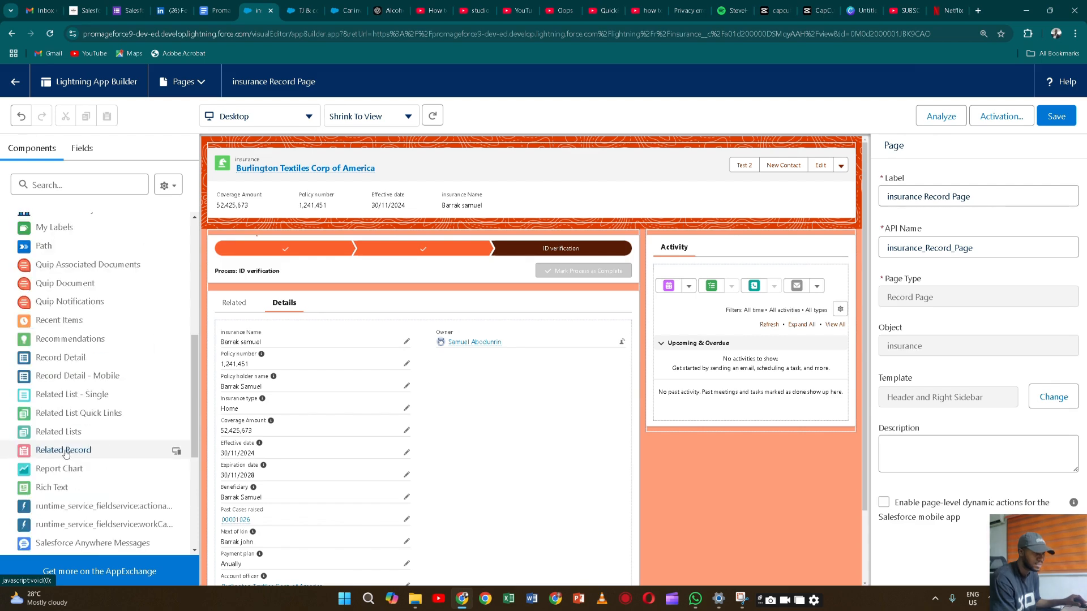
{"action": "left_click_drag", "start_coordinate": [63, 486], "coordinate": [693, 249]}
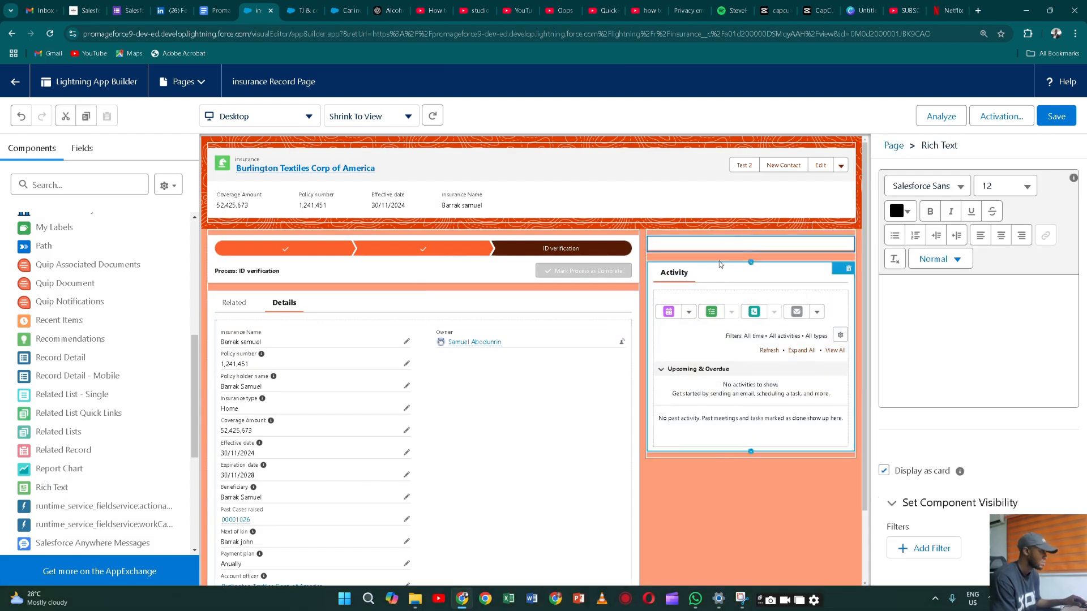
- Enter "Thank you for managing this account" in the Rich Text component and save the page
{"action": "left_click", "coordinate": [955, 316]}
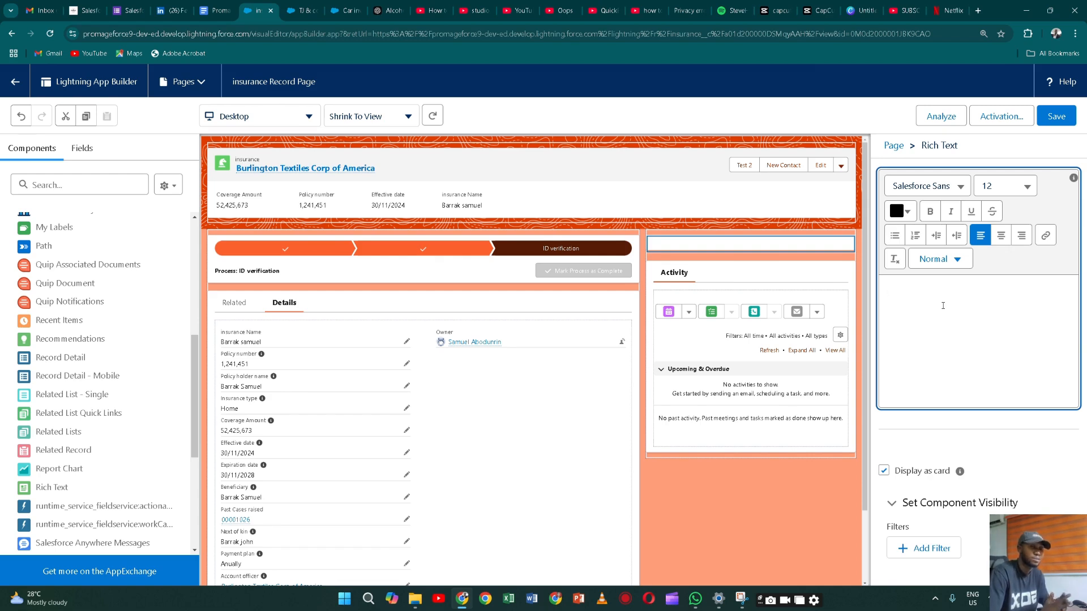
{"action": "type", "text": "T"}
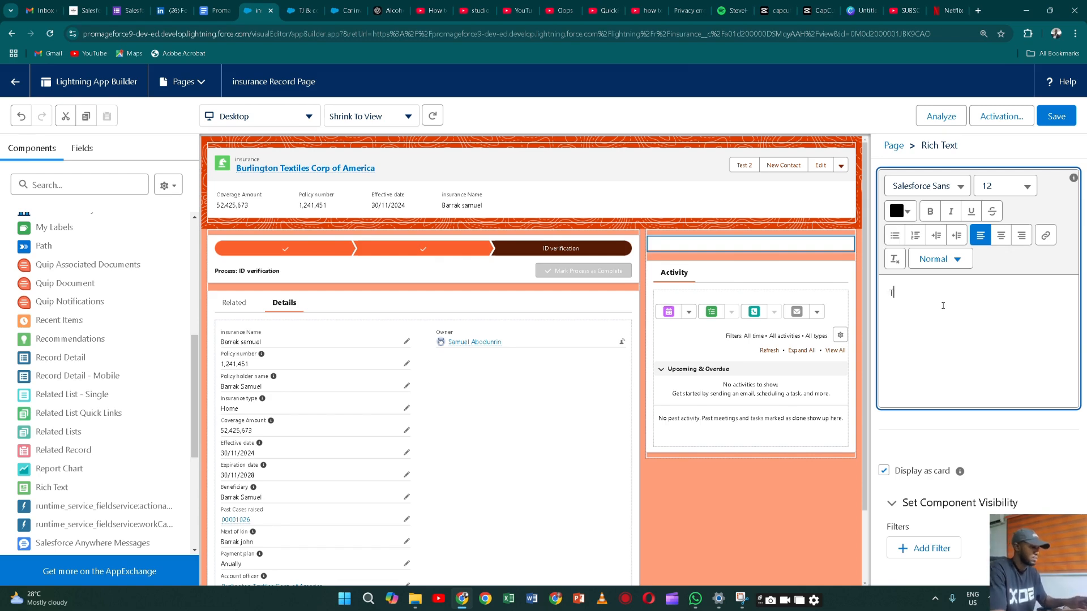
{"action": "type", "text": "hank you for"}
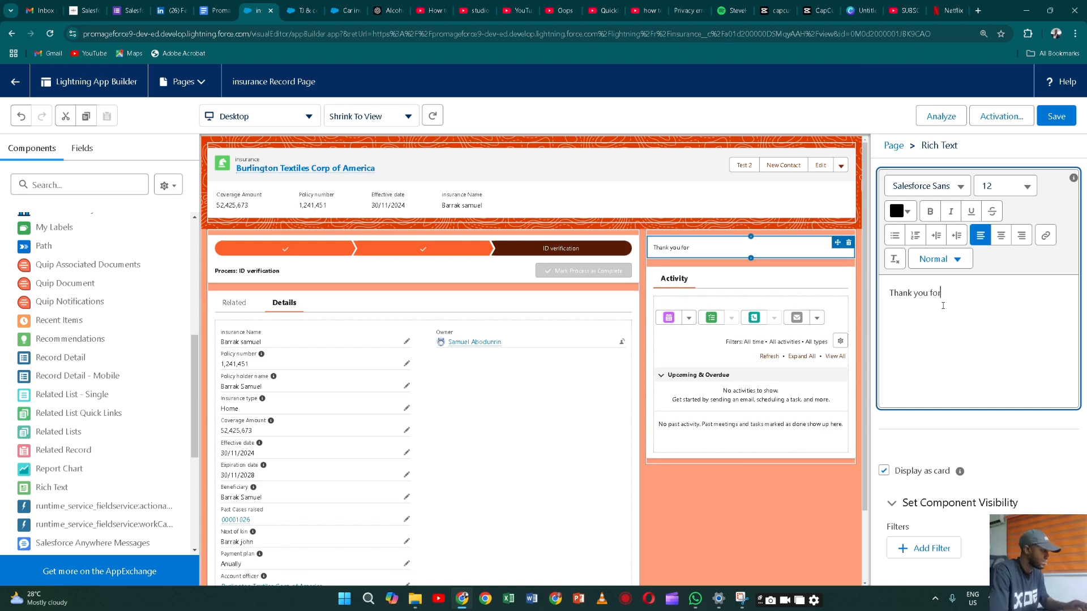
{"action": "type", "text": " ma"}
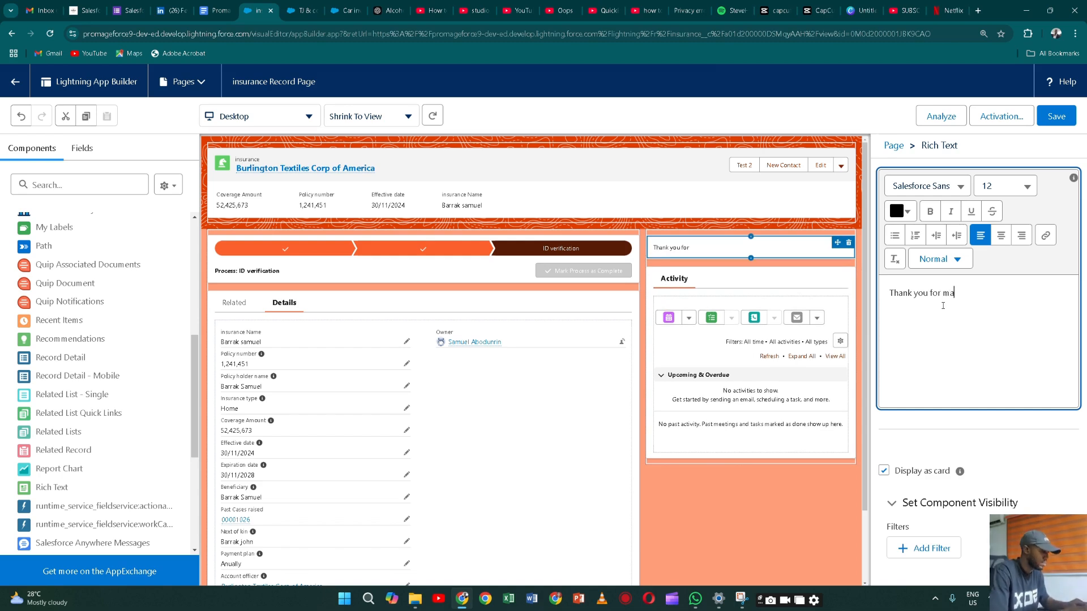
{"action": "type", "text": "naging th"}
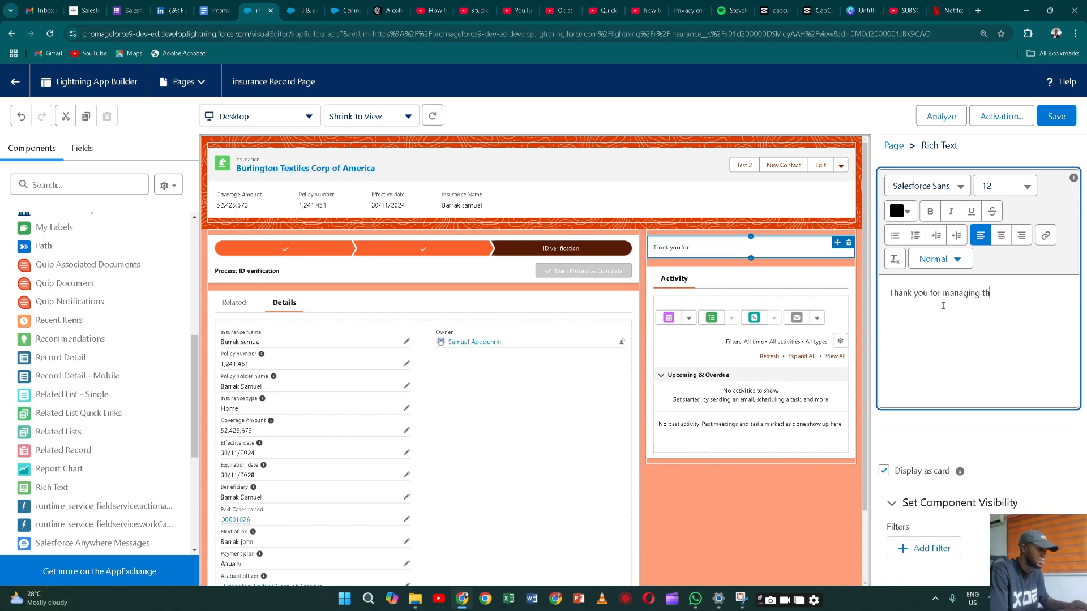
{"action": "type", "text": "is account"}
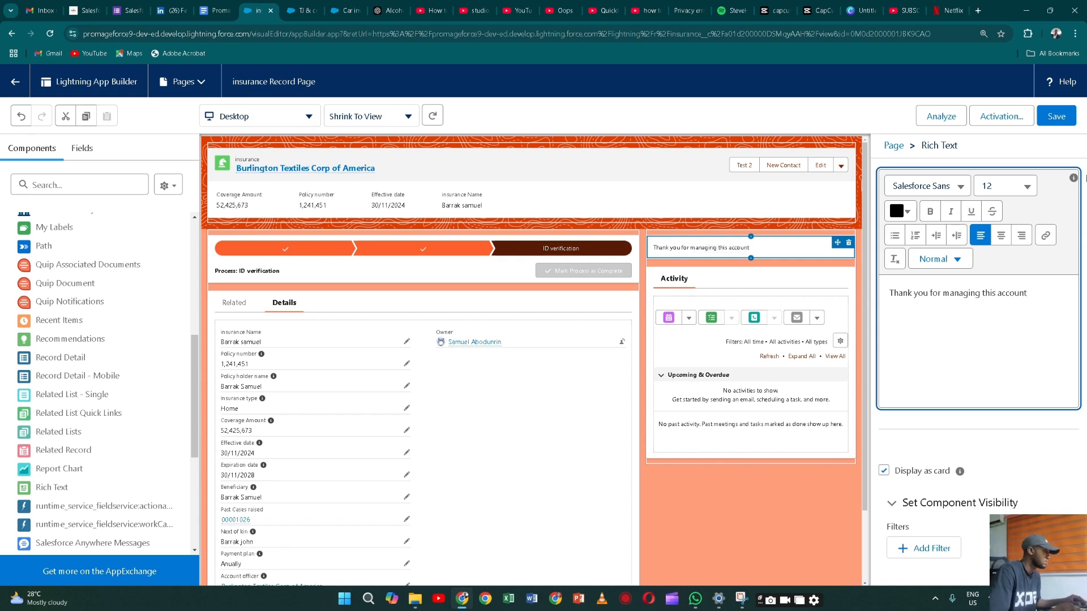
{"action": "left_click", "coordinate": [1067, 117]}
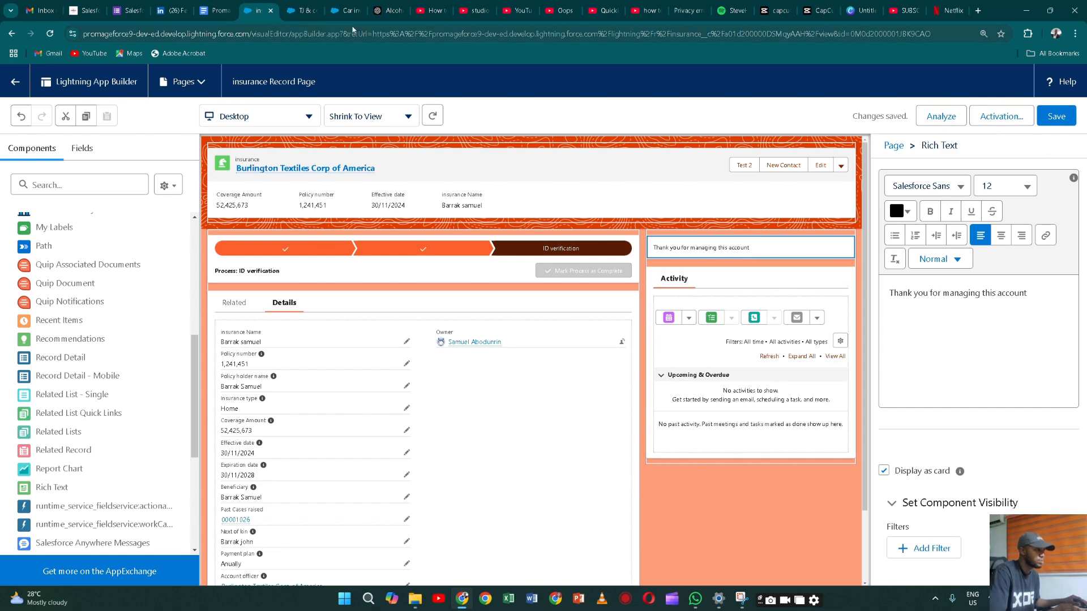
- Reload the TJ & co insurance record and examine the updated page and its detail fields
{"action": "left_click", "coordinate": [302, 12]}
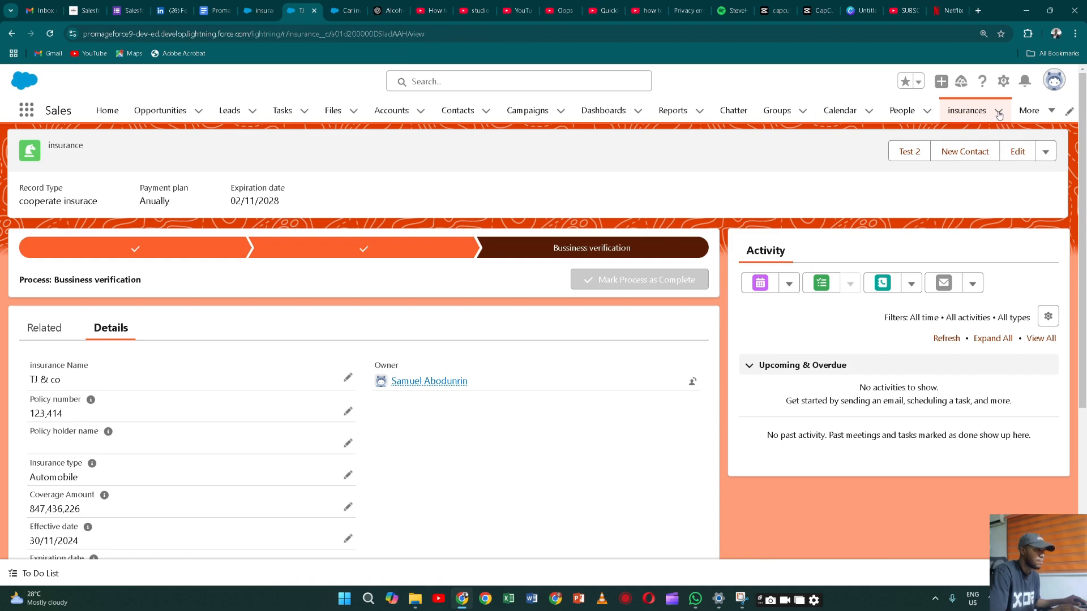
{"action": "left_click", "coordinate": [998, 113]}
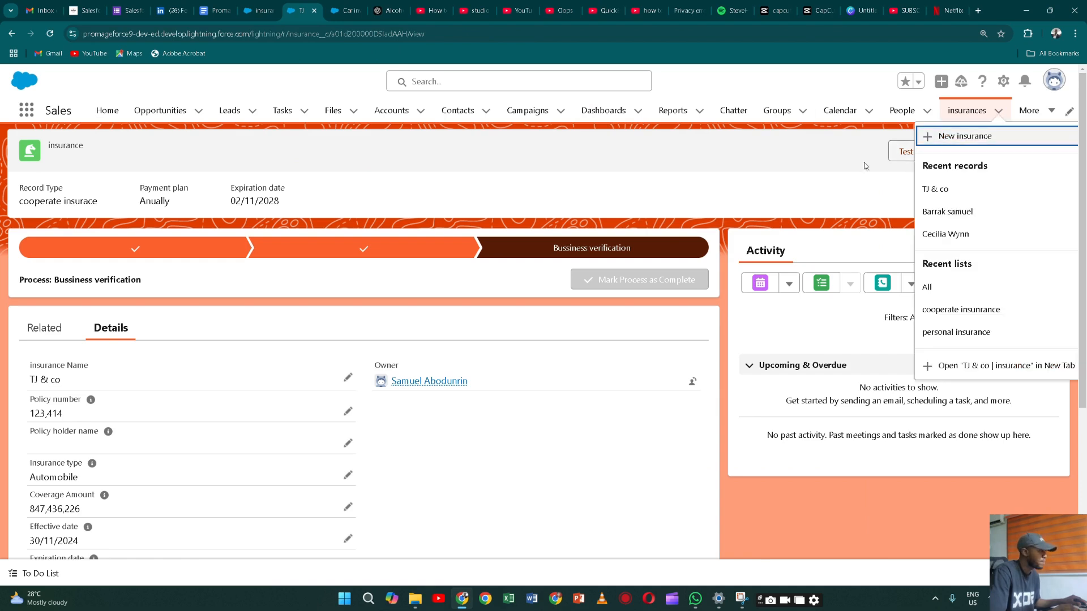
{"action": "left_click", "coordinate": [50, 34]}
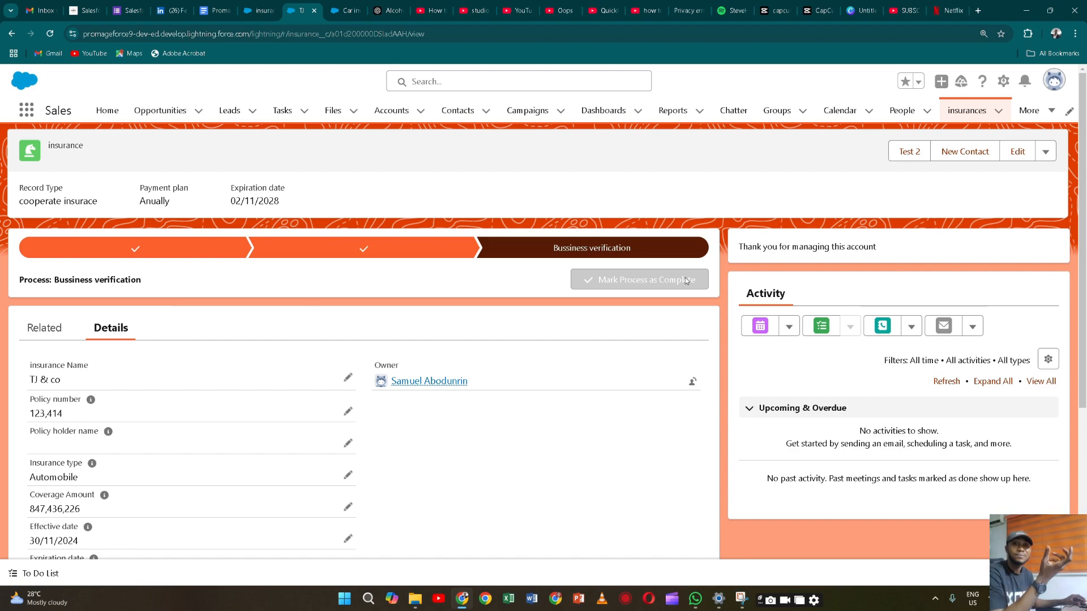
{"action": "scroll", "coordinate": [596, 311], "scroll_direction": "down", "scroll_amount": 4}
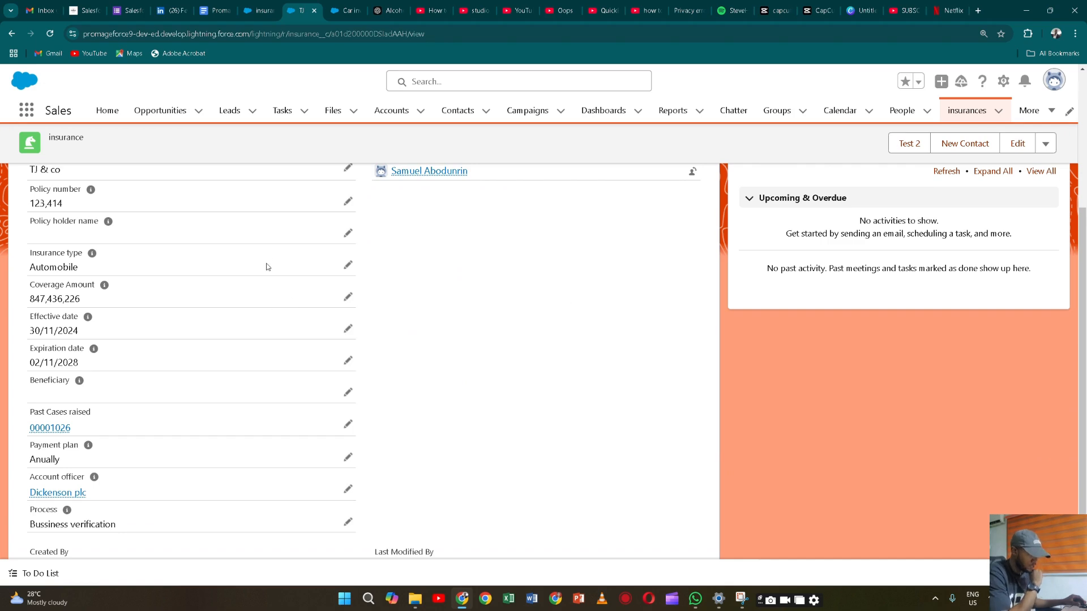
{"action": "scroll", "coordinate": [249, 309], "scroll_direction": "up", "scroll_amount": 4}
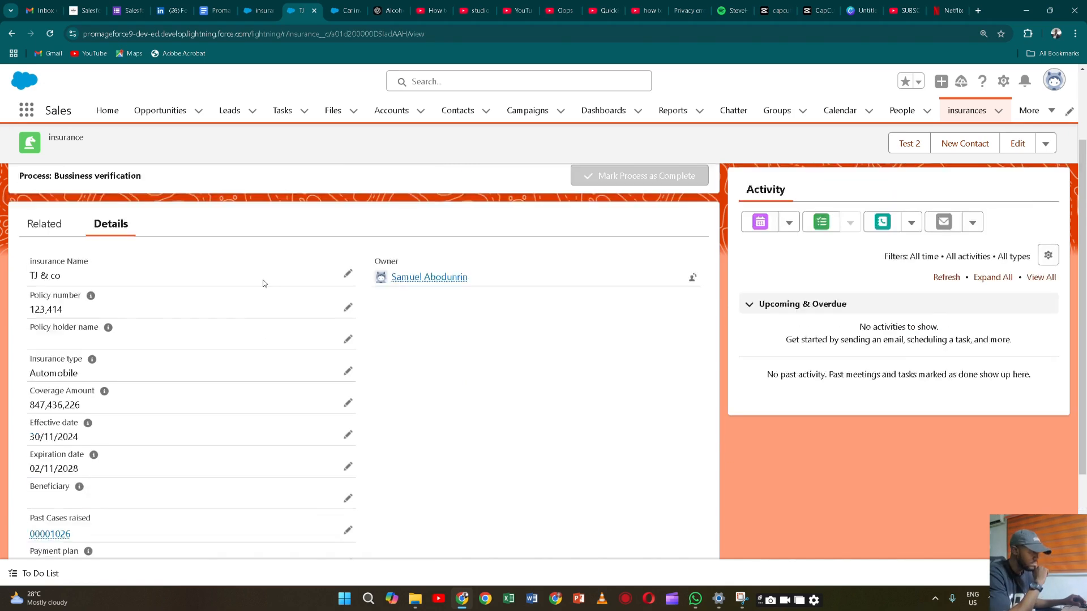
{"action": "scroll", "coordinate": [568, 226], "scroll_direction": "down", "scroll_amount": 5}
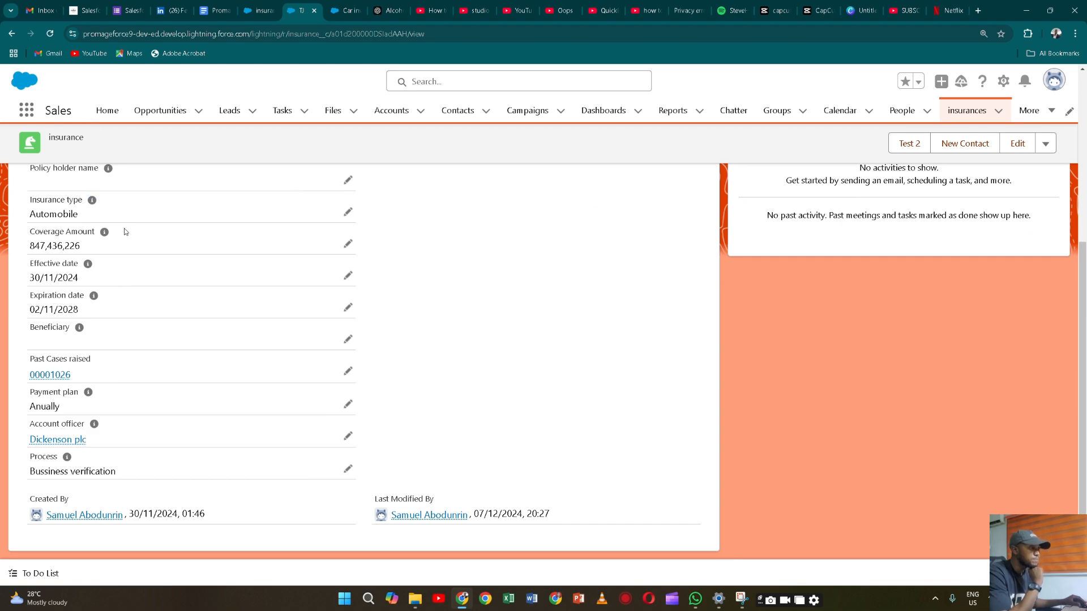
- Edit the TJ & co record details and set the Coverage Amount to 45,000
{"action": "left_click", "coordinate": [347, 212]}
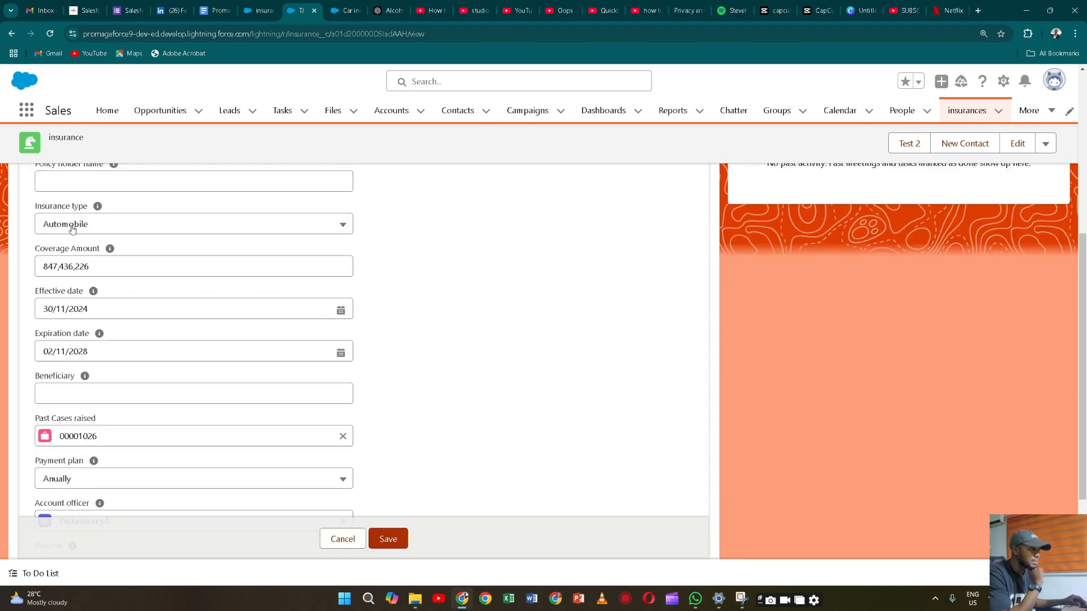
{"action": "scroll", "coordinate": [50, 256], "scroll_direction": "down", "scroll_amount": 1}
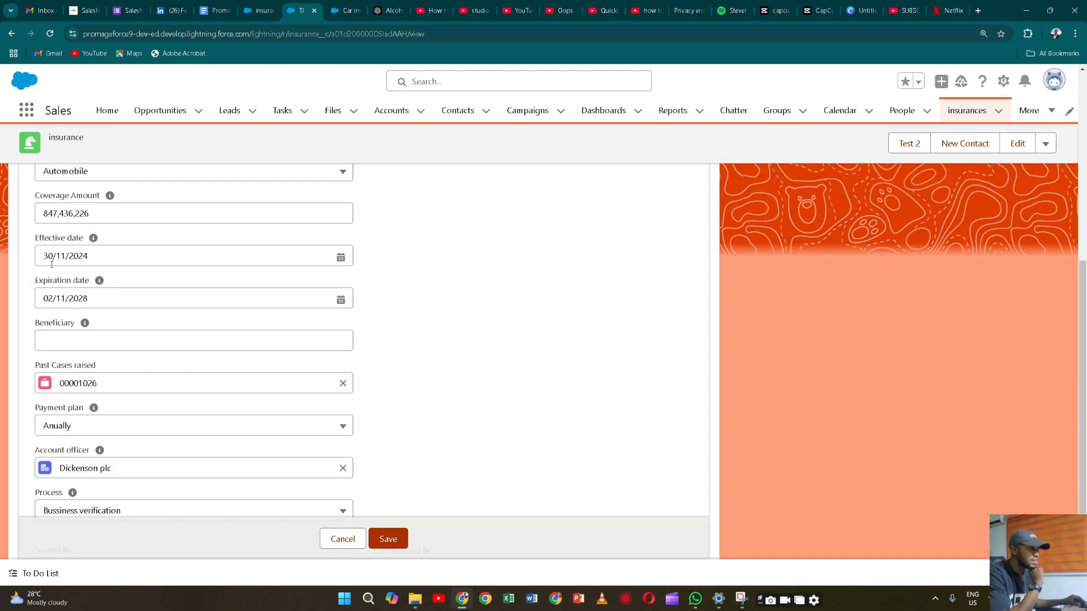
{"action": "left_click", "coordinate": [106, 212]}
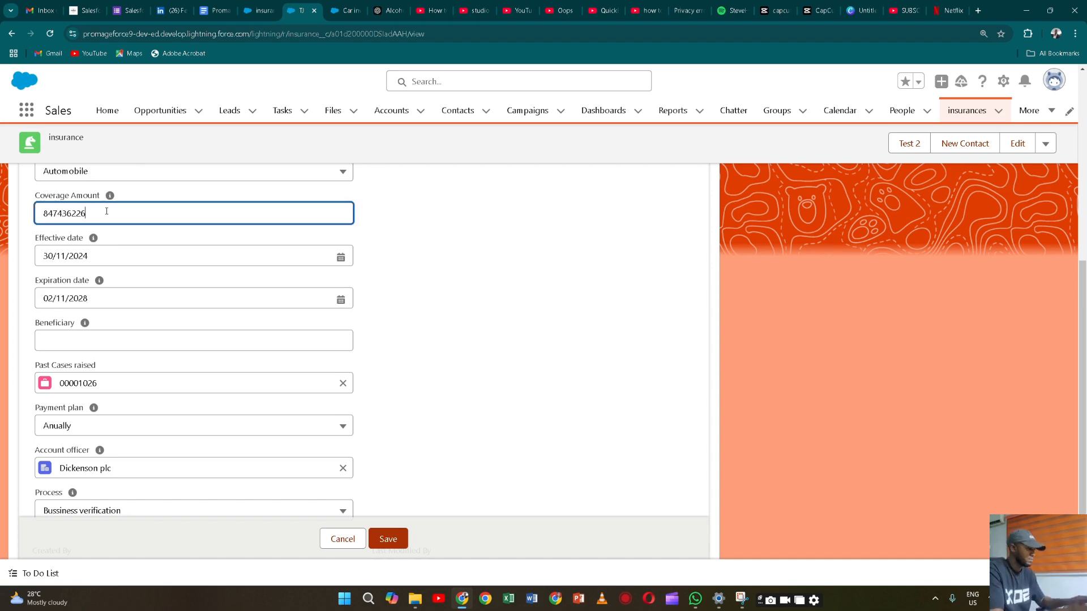
{"action": "key", "text": "BackSpace"}
{"action": "key", "text": "BackSpace"}
{"action": "key", "text": "BackSpace"}
{"action": "key", "text": "BackSpace"}
{"action": "key", "text": "BackSpace"}
{"action": "key", "text": "BackSpace"}
{"action": "key", "text": "BackSpace"}
{"action": "key", "text": "BackSpace"}
{"action": "key", "text": "BackSpace"}
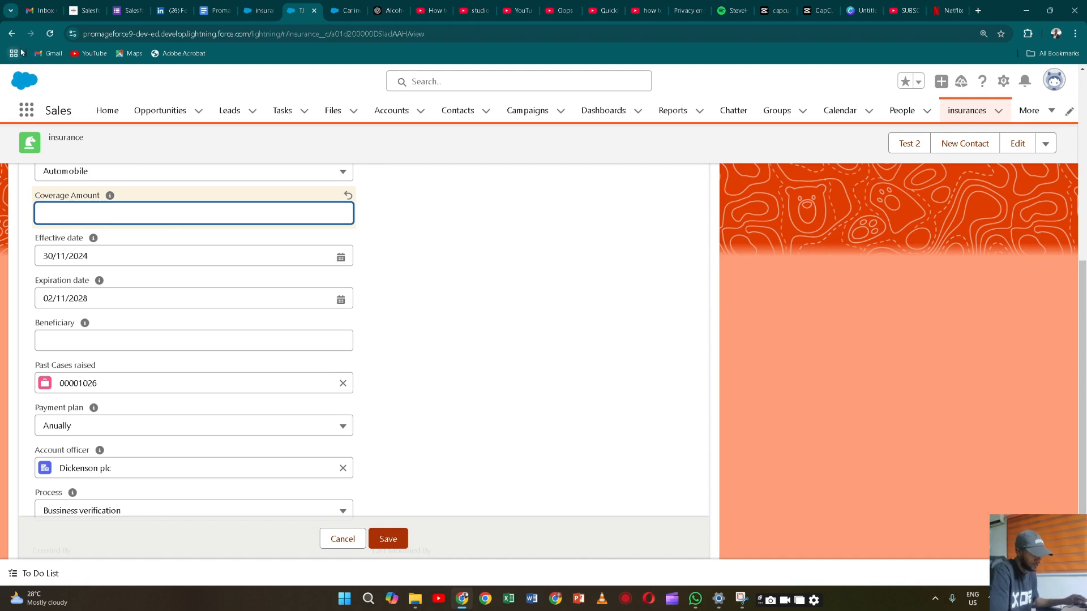
{"action": "type", "text": "450000"}
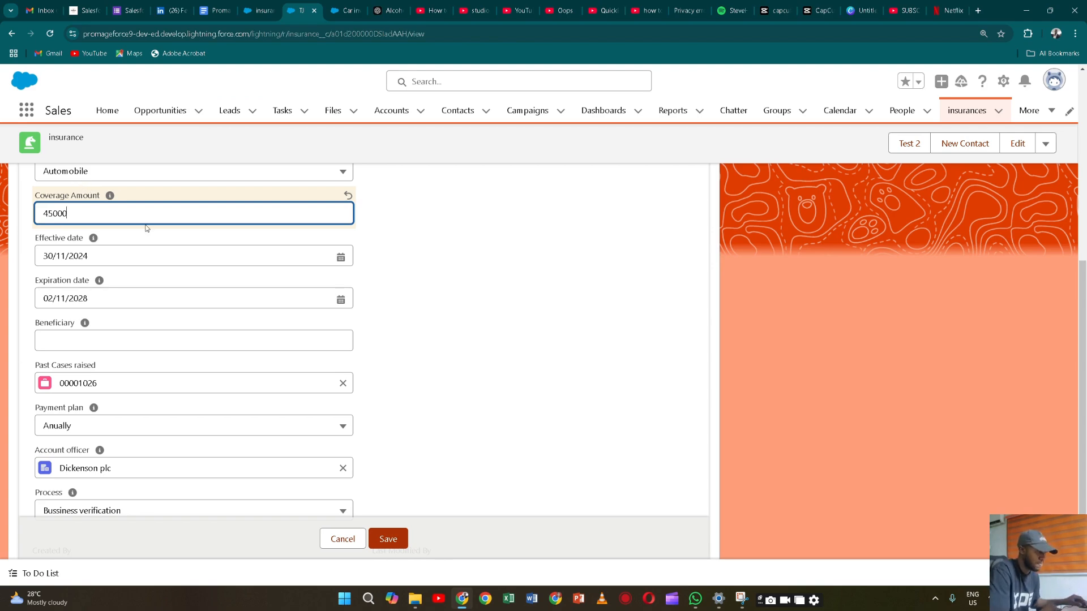
{"action": "left_click", "coordinate": [397, 255]}
{"action": "scroll", "coordinate": [145, 269], "scroll_direction": "up", "scroll_amount": 3}
{"action": "scroll", "coordinate": [146, 268], "scroll_direction": "down", "scroll_amount": 1}
{"action": "scroll", "coordinate": [145, 269], "scroll_direction": "up", "scroll_amount": 2}
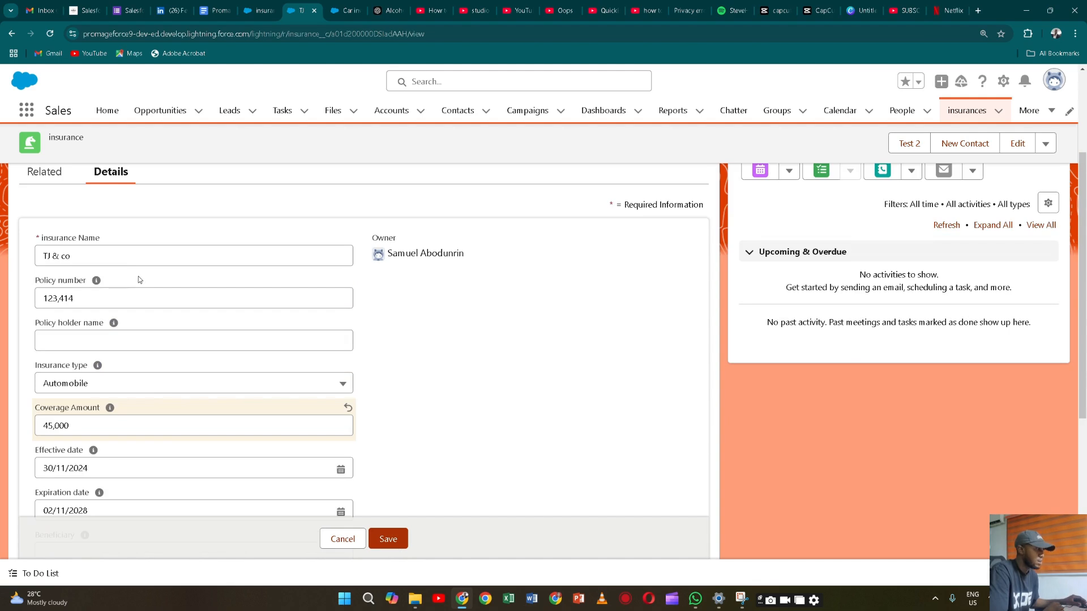
- Set the record's Insurance type to Home
{"action": "scroll", "coordinate": [139, 280], "scroll_direction": "down", "scroll_amount": 2}
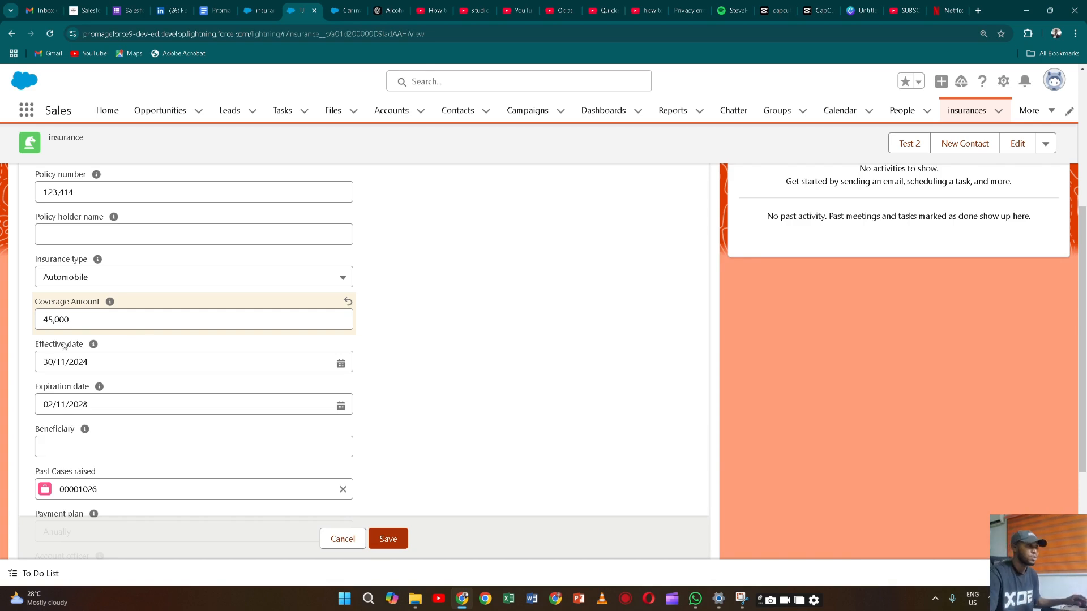
{"action": "left_click", "coordinate": [320, 284]}
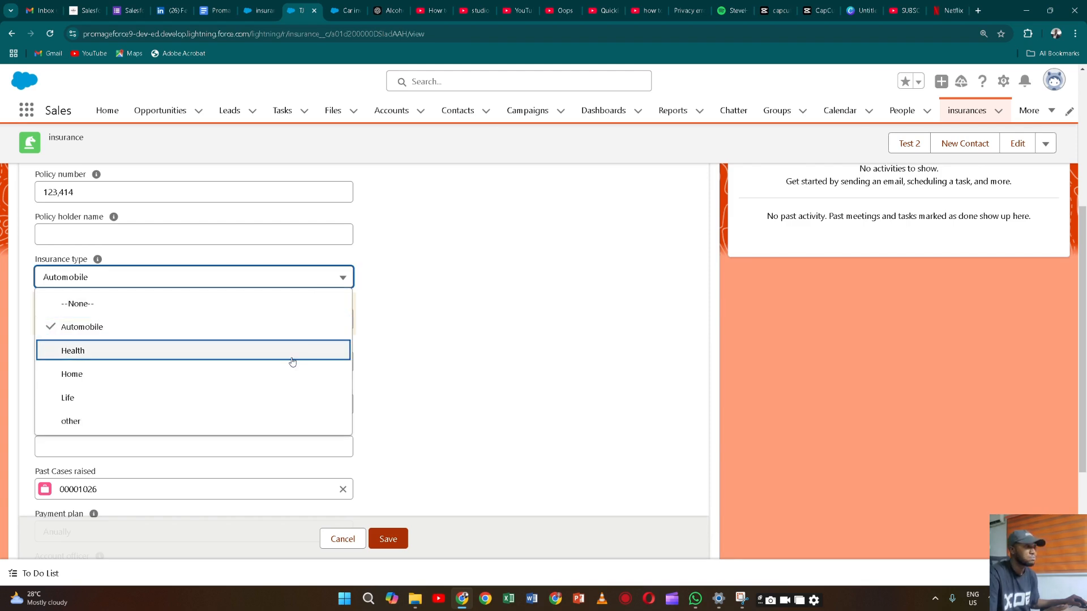
{"action": "left_click", "coordinate": [296, 369]}
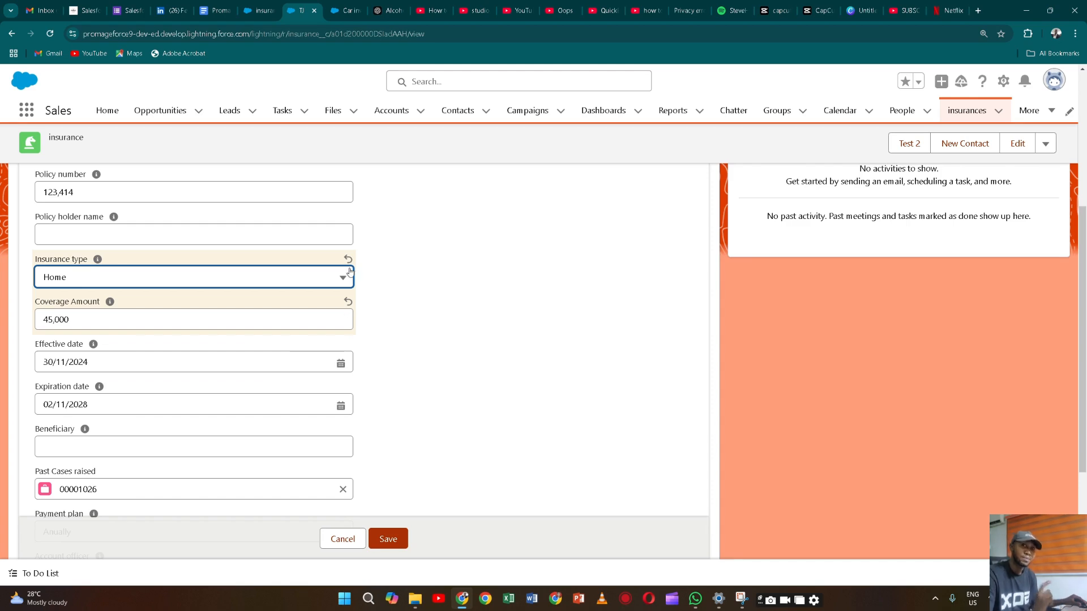
- Return to the insurance Record Page in Lightning App Builder and move the Rich Text component between the path and the Related/Details tabs
{"action": "scroll", "coordinate": [93, 123], "scroll_direction": "up", "scroll_amount": 3}
{"action": "scroll", "coordinate": [93, 124], "scroll_direction": "up", "scroll_amount": 2}
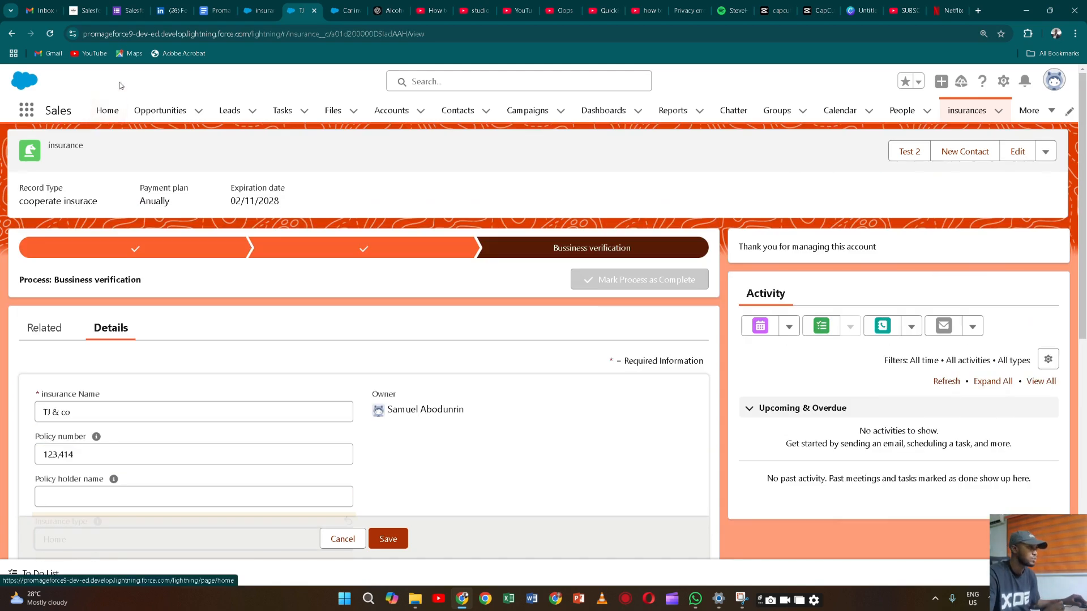
{"action": "left_click", "coordinate": [260, 11]}
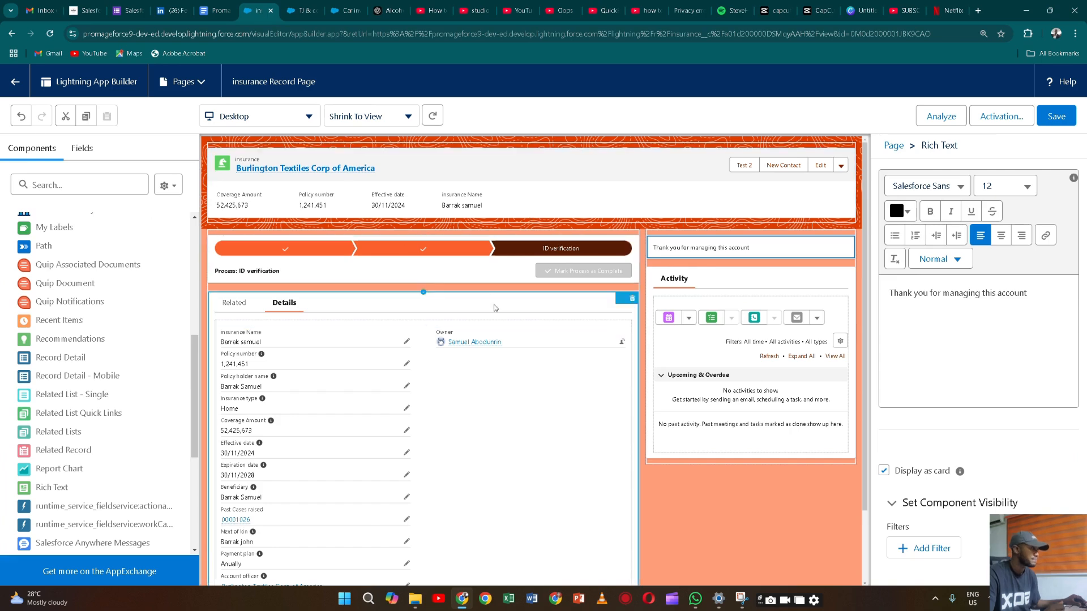
{"action": "left_click_drag", "start_coordinate": [784, 243], "coordinate": [328, 284]}
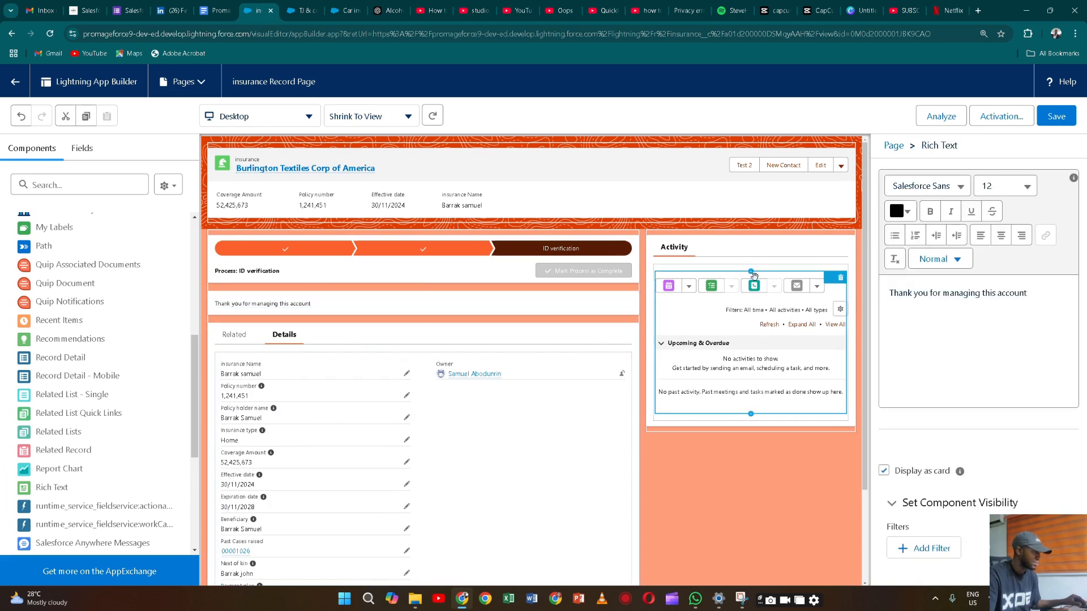
- Replace the Rich Text component's message with "Give our esteemed client a 10% bonus"
{"action": "left_click", "coordinate": [1040, 293]}
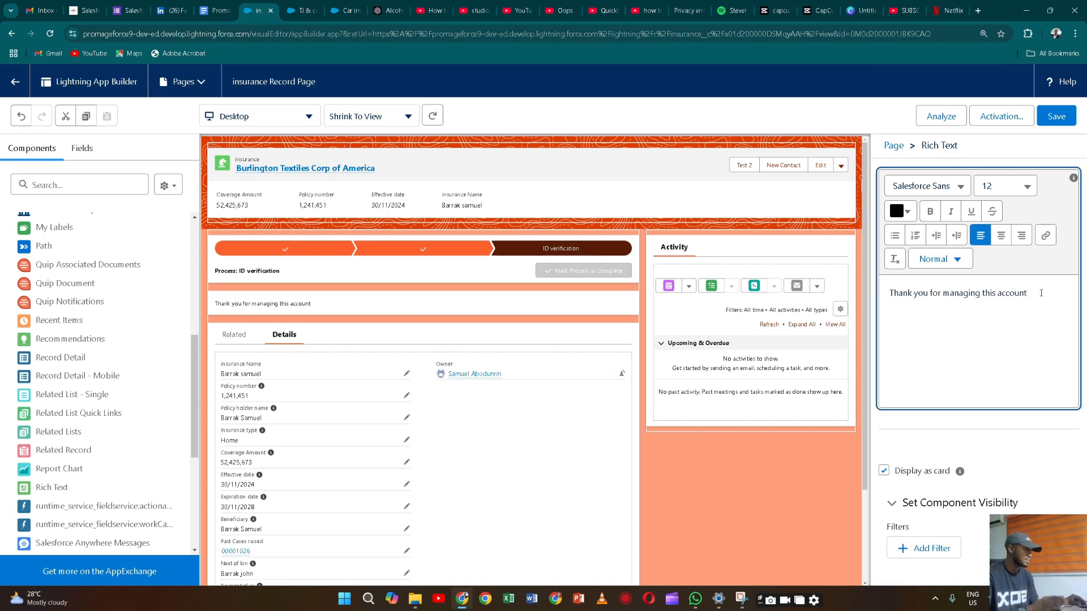
{"action": "key", "text": "BackSpace"}
{"action": "key", "text": "BackSpace"}
{"action": "key", "text": "BackSpace"}
{"action": "key", "text": "BackSpace"}
{"action": "key", "text": "BackSpace"}
{"action": "key", "text": "BackSpace"}
{"action": "key", "text": "BackSpace"}
{"action": "key", "text": "BackSpace"}
{"action": "key", "text": "BackSpace"}
{"action": "key", "text": "BackSpace"}
{"action": "key", "text": "BackSpace"}
{"action": "key", "text": "BackSpace"}
{"action": "key", "text": "BackSpace"}
{"action": "key", "text": "BackSpace"}
{"action": "key", "text": "BackSpace"}
{"action": "key", "text": "BackSpace"}
{"action": "key", "text": "BackSpace"}
{"action": "key", "text": "BackSpace"}
{"action": "key", "text": "BackSpace"}
{"action": "key", "text": "BackSpace"}
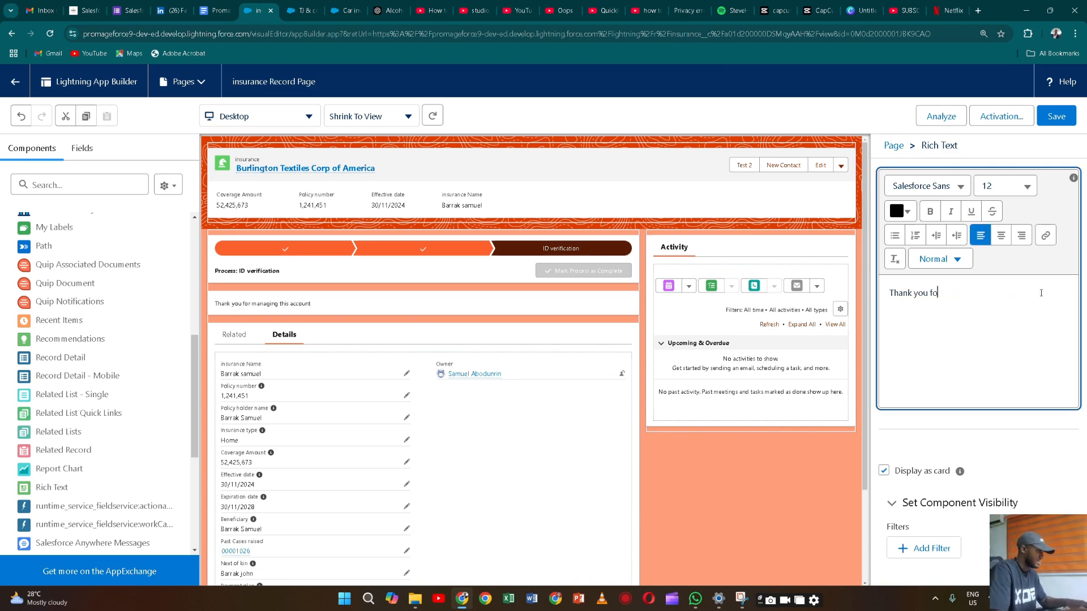
{"action": "key", "text": "BackSpace"}
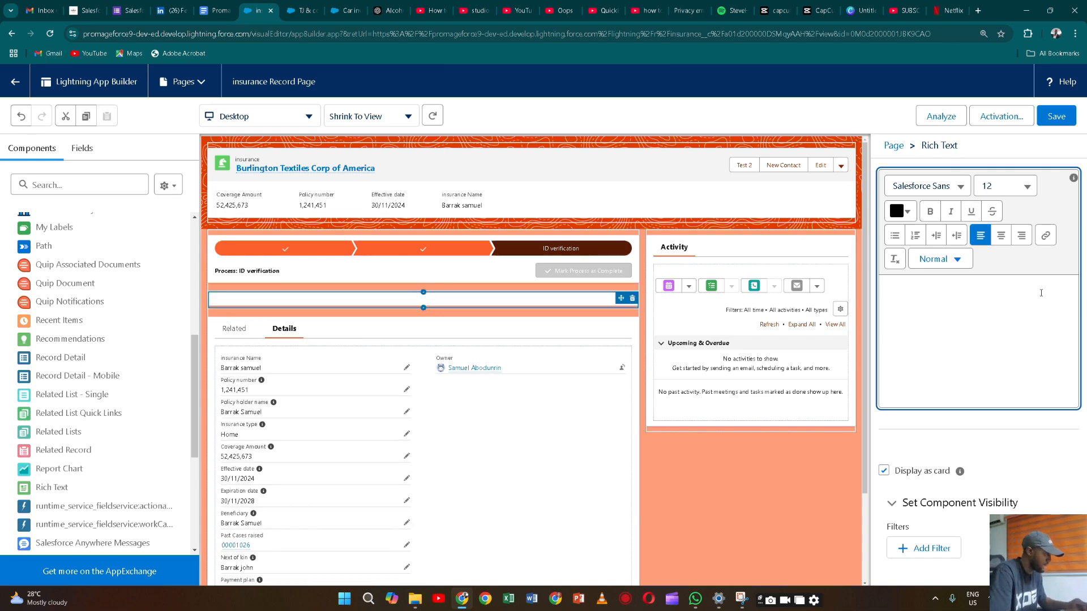
{"action": "type", "text": "G"}
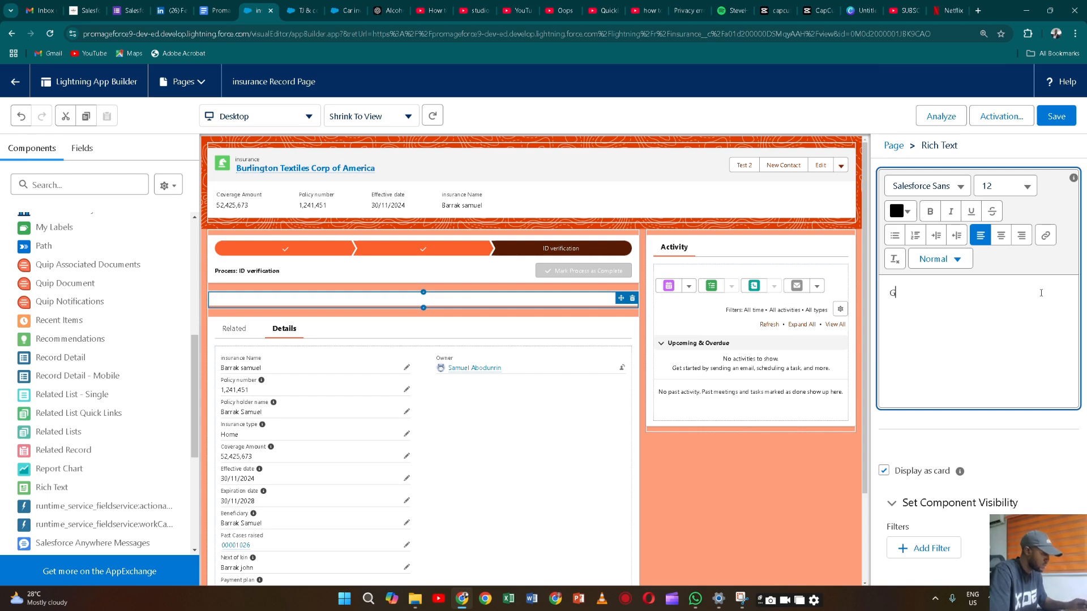
{"action": "type", "text": "ive our"}
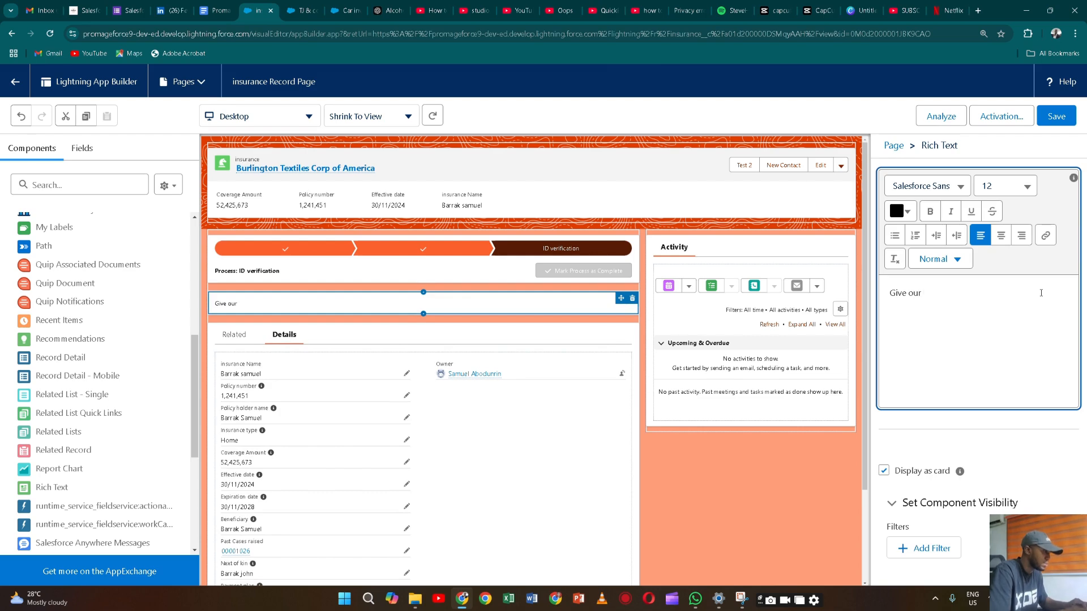
{"action": "type", "text": " es"}
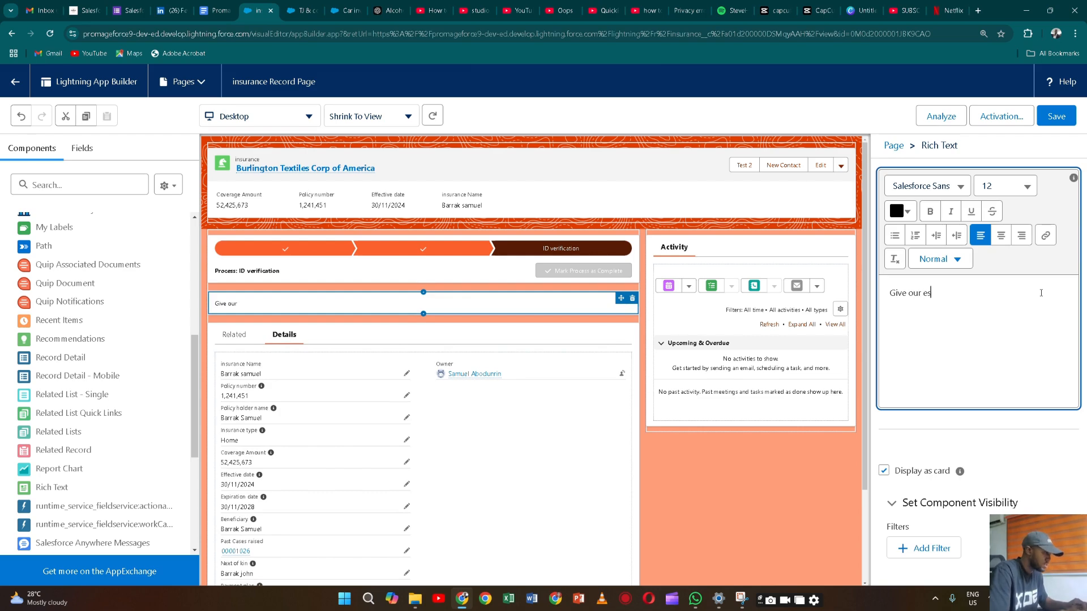
{"action": "type", "text": "teemed"}
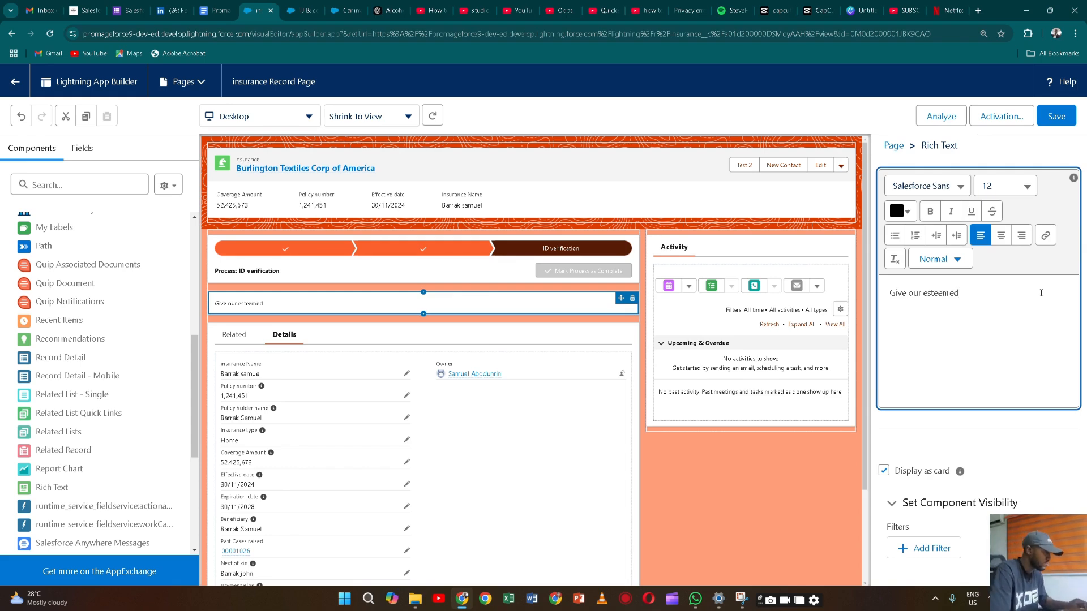
{"action": "type", "text": "client"}
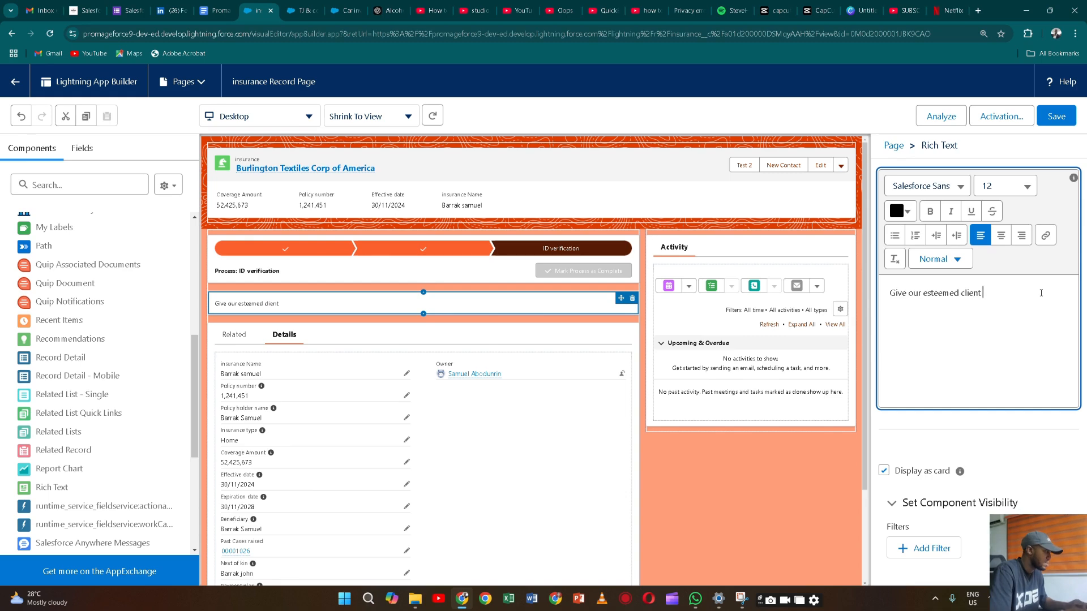
{"action": "type", "text": " a 10"}
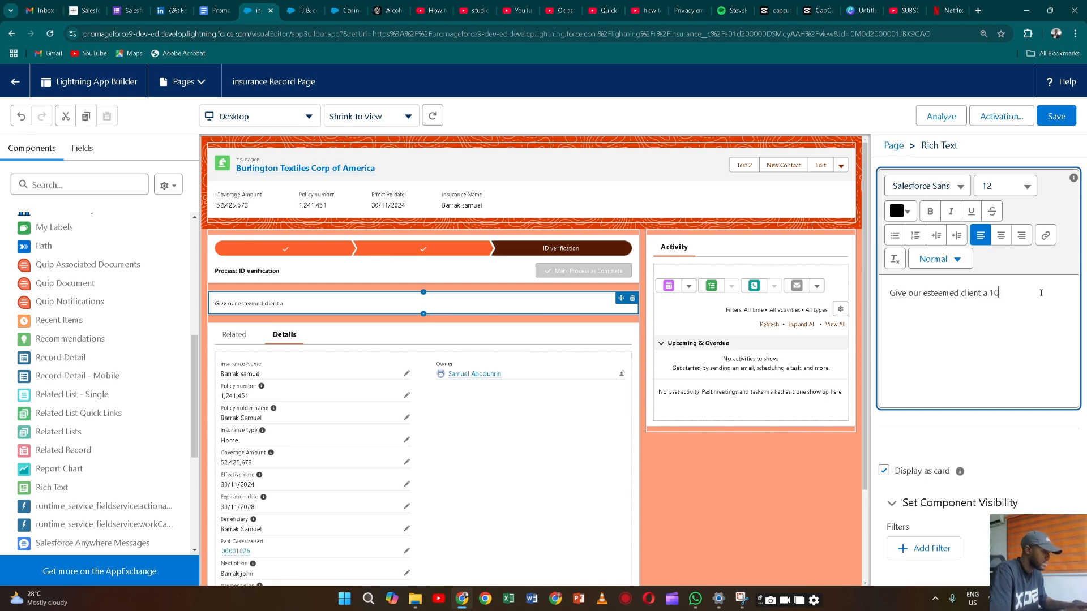
{"action": "type", "text": "% "}
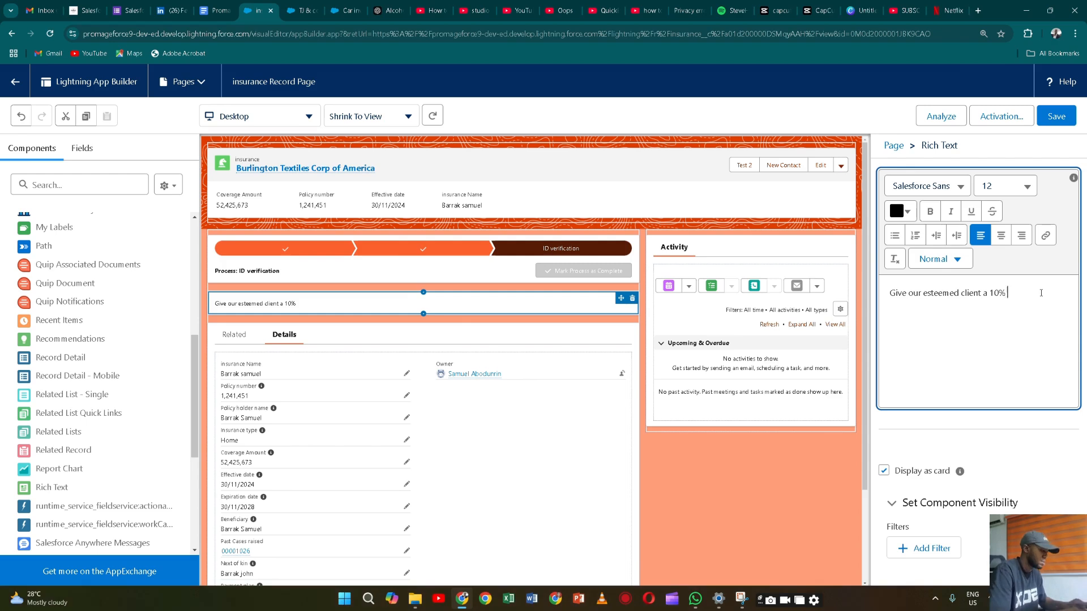
{"action": "type", "text": "bonus"}
{"action": "key", "text": "Return"}
{"action": "key", "text": "BackSpace"}
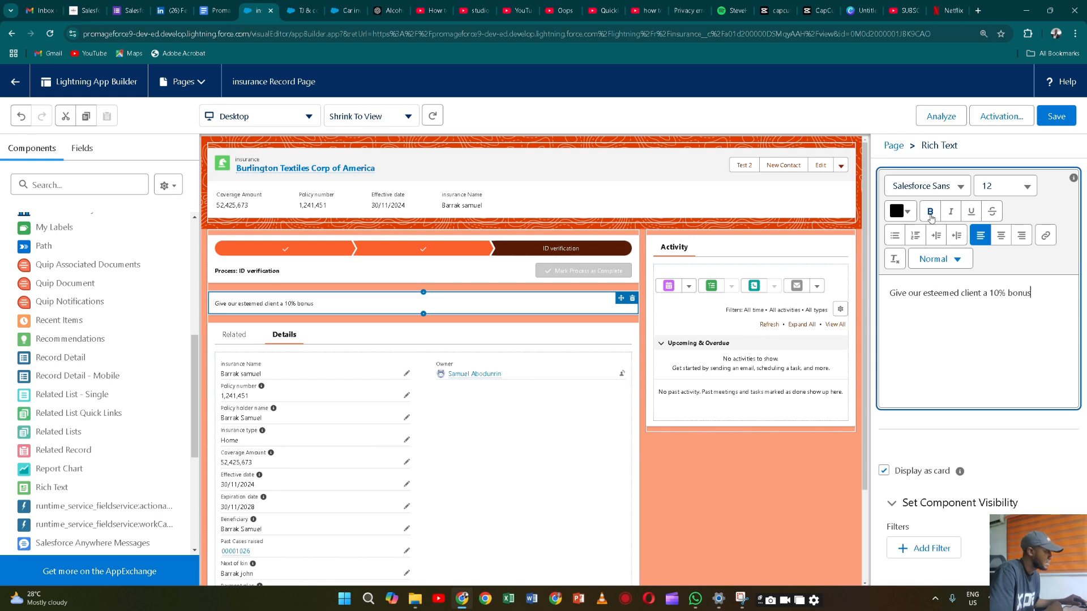
- Try to set the Rich Text message's font colour to dark blue #1A05A0
{"action": "left_click", "coordinate": [902, 212]}
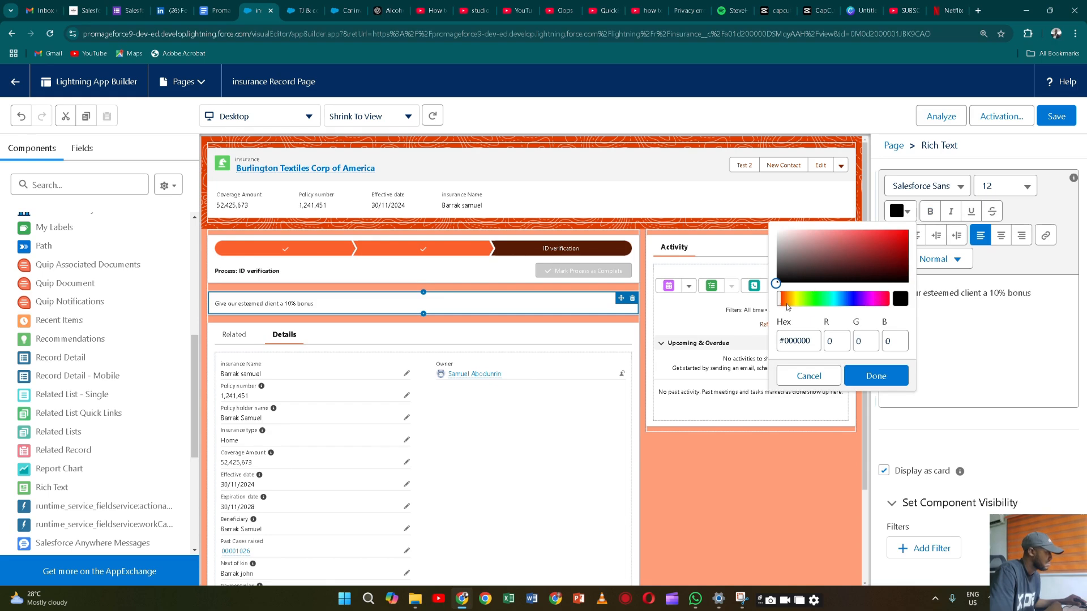
{"action": "left_click", "coordinate": [854, 300]}
{"action": "left_click", "coordinate": [902, 250]}
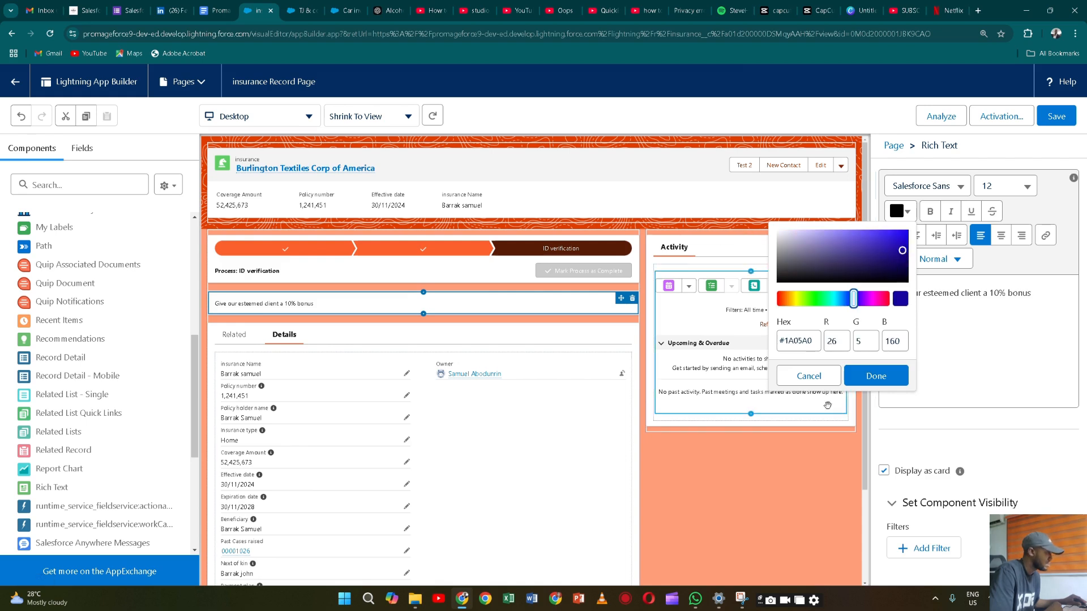
{"action": "left_click", "coordinate": [881, 381]}
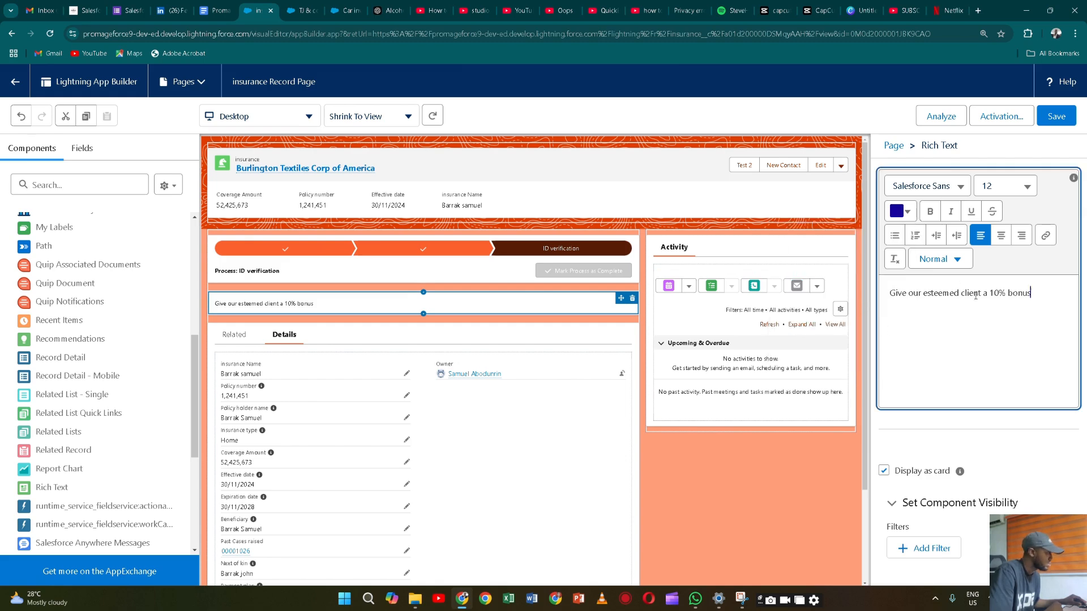
- Select the whole Rich Text message and colour it blue #0B16A9
{"action": "left_click_drag", "start_coordinate": [1031, 293], "coordinate": [890, 294]}
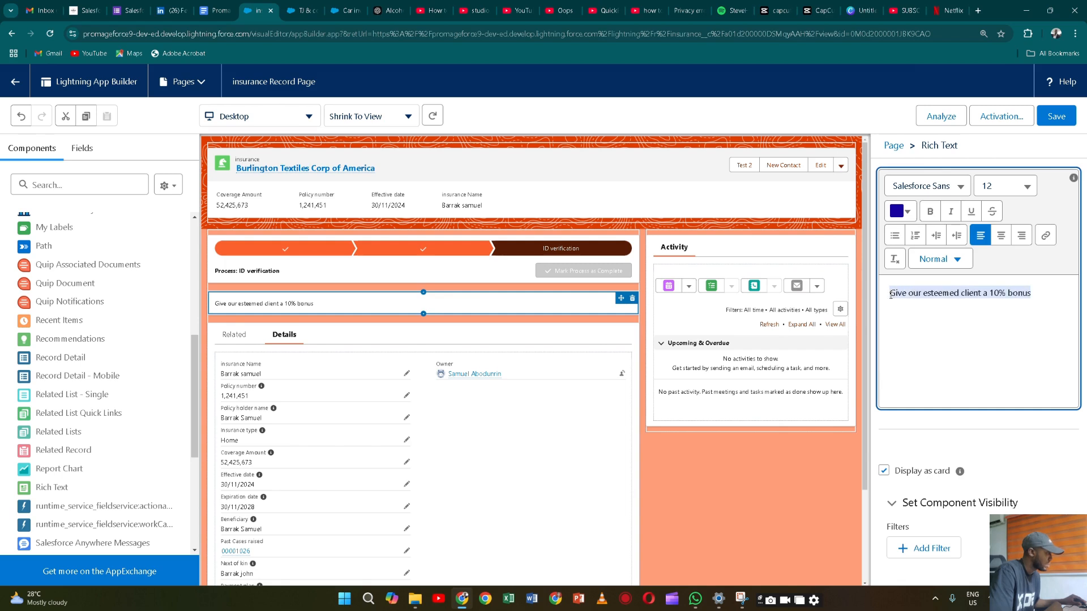
{"action": "left_click", "coordinate": [906, 213]}
{"action": "left_click", "coordinate": [850, 304]}
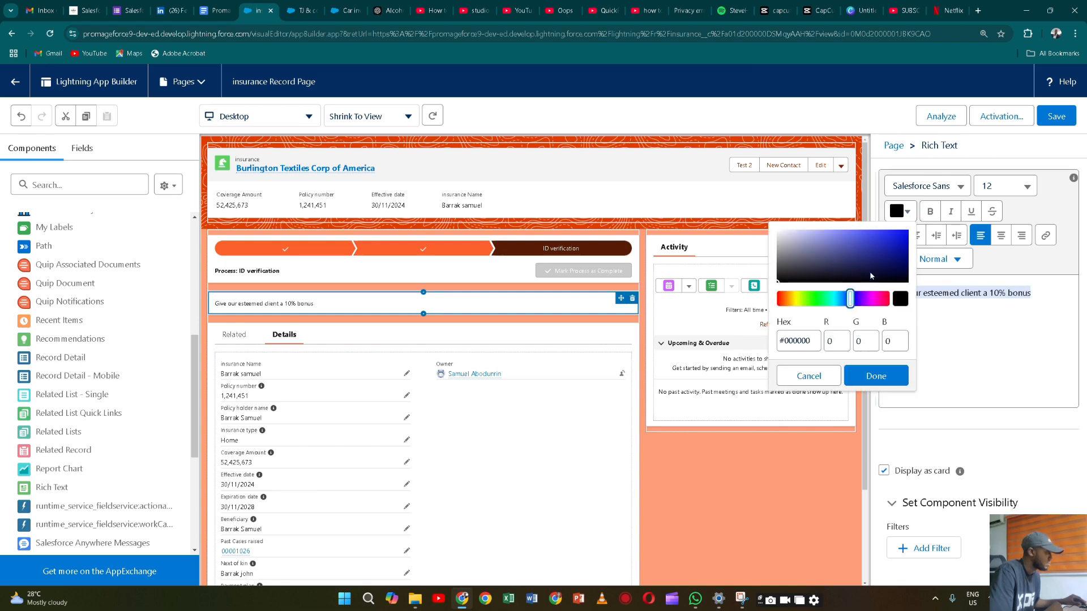
{"action": "left_click", "coordinate": [898, 250]}
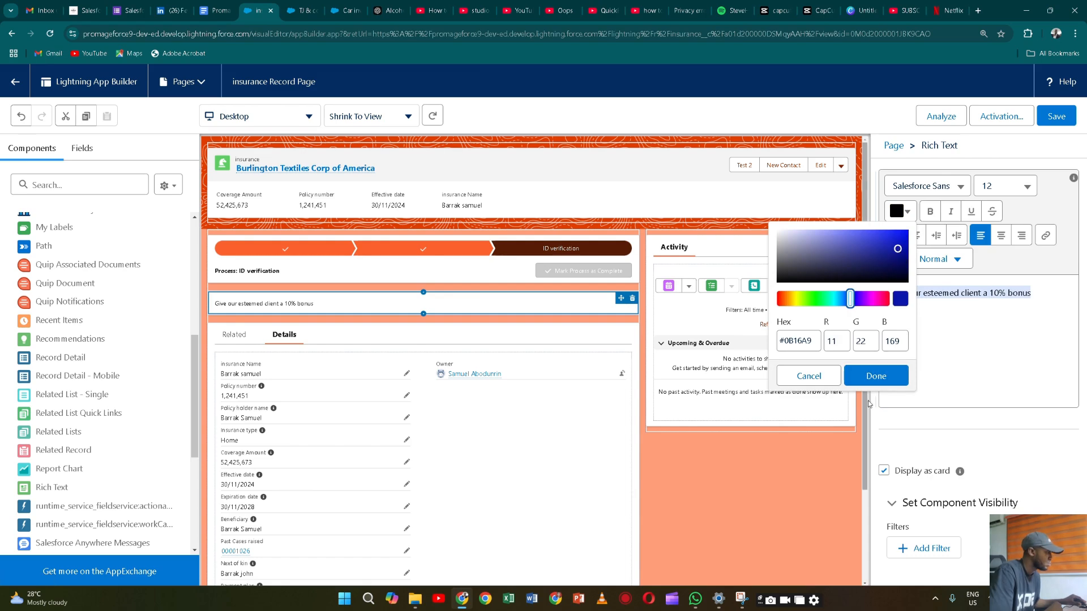
{"action": "left_click", "coordinate": [875, 375]}
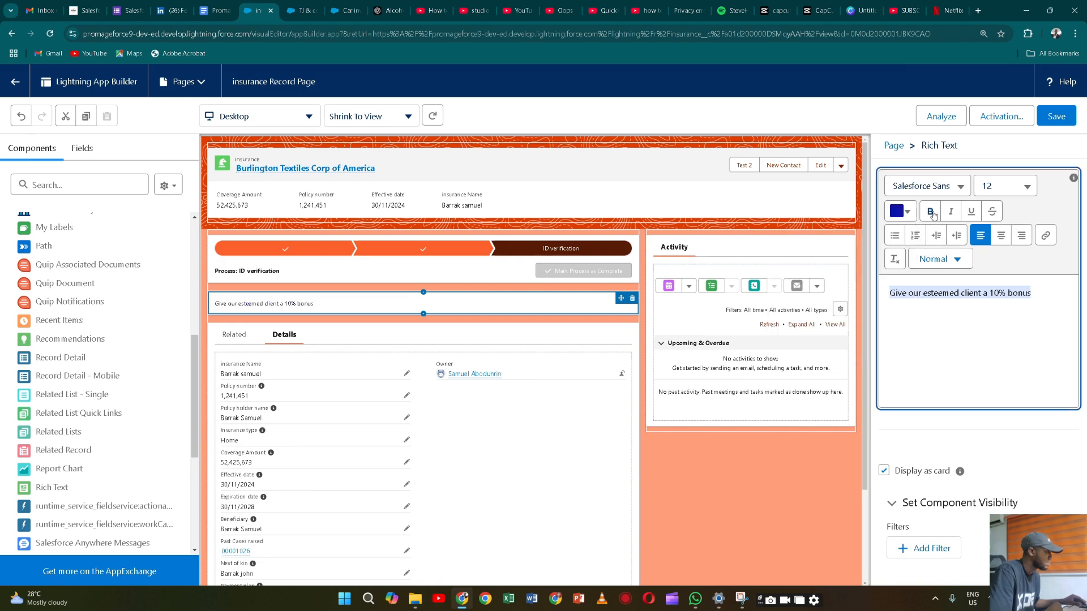
- Try to make the Rich Text message bold with font size 16
{"action": "left_click", "coordinate": [923, 309]}
{"action": "left_click", "coordinate": [927, 213]}
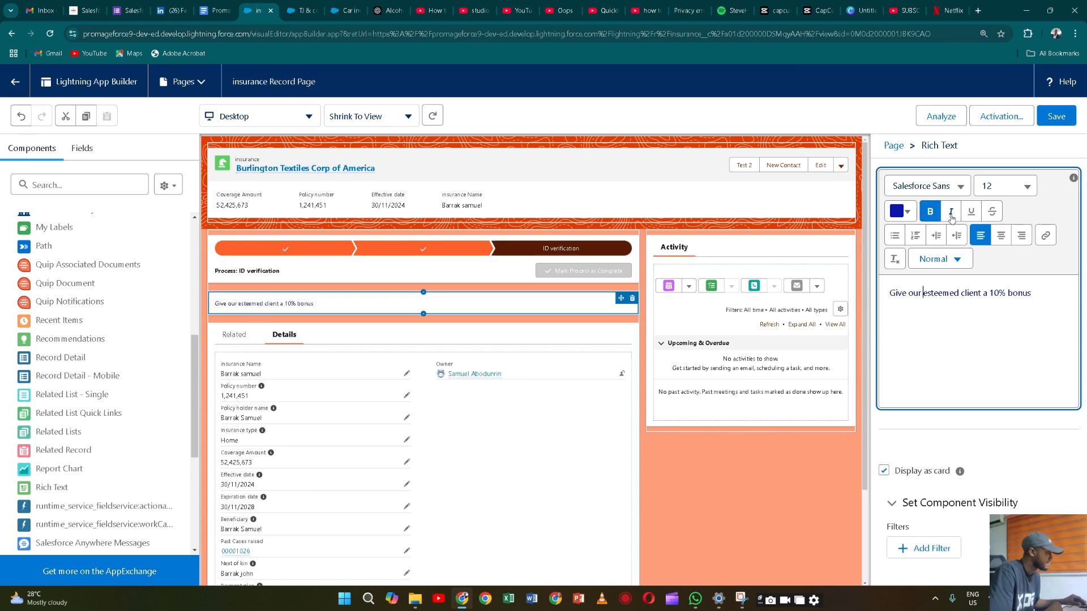
{"action": "left_click", "coordinate": [1024, 188]}
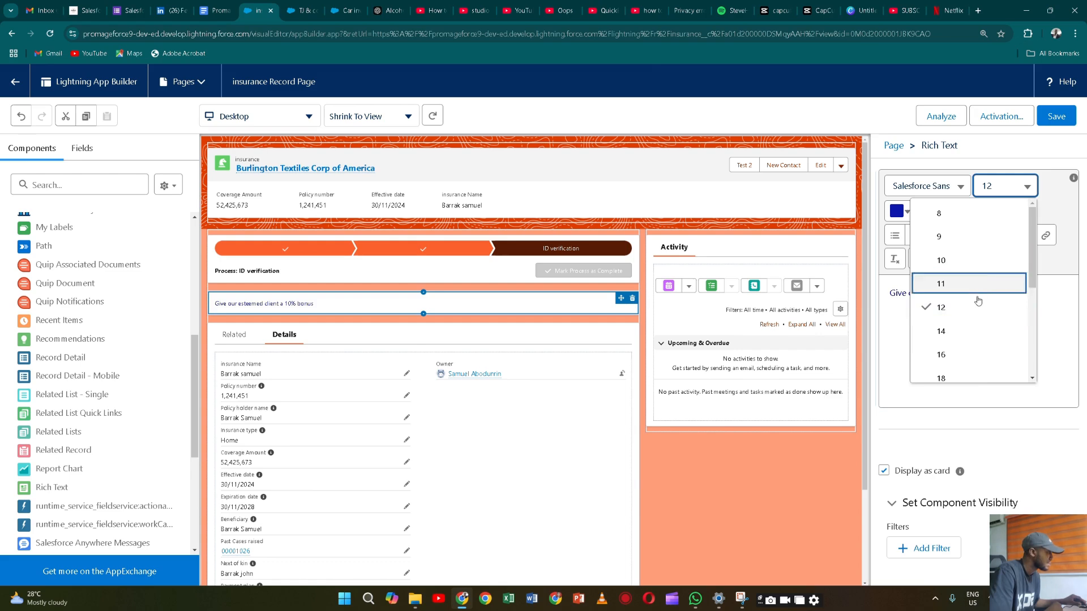
{"action": "left_click", "coordinate": [969, 355]}
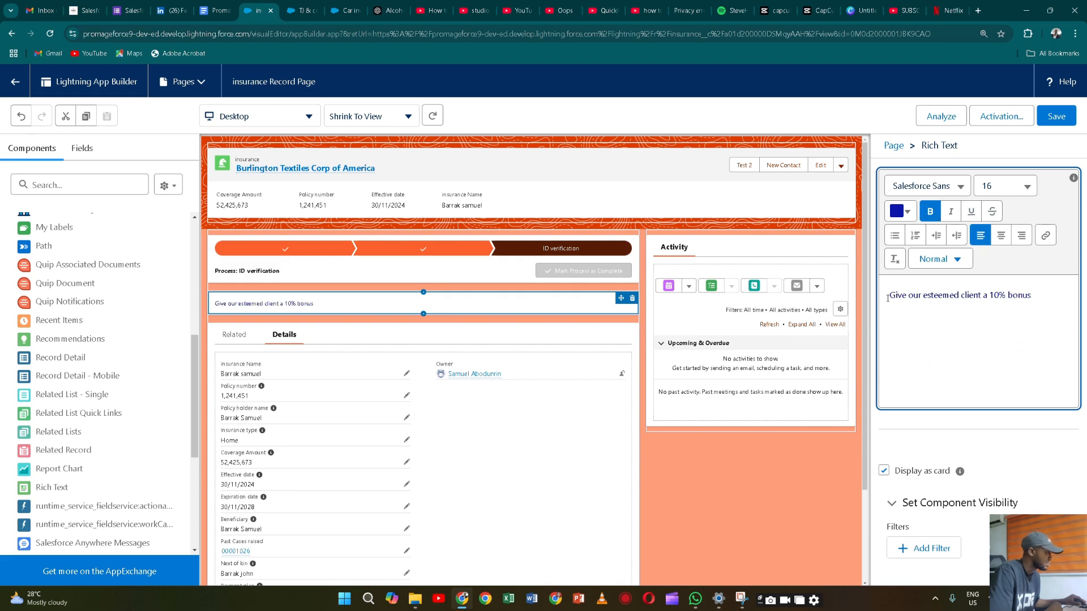
{"action": "left_click_drag", "start_coordinate": [887, 295], "coordinate": [1038, 295]}
{"action": "left_click", "coordinate": [1038, 294]}
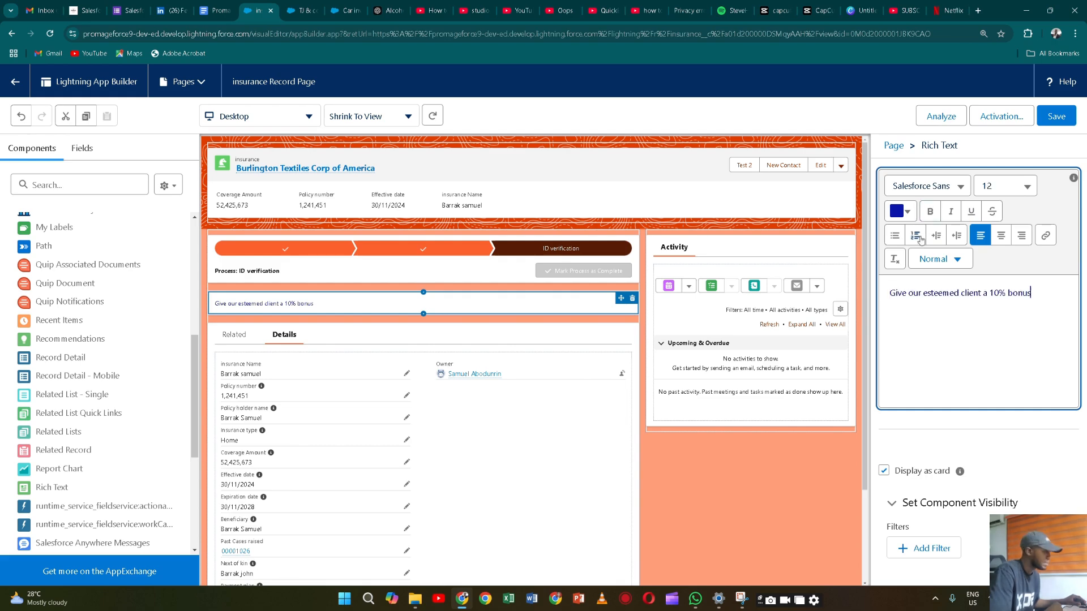
- Select the whole Rich Text message and set its font colour to red #ED1307
{"action": "left_click_drag", "start_coordinate": [889, 294], "coordinate": [1031, 293]}
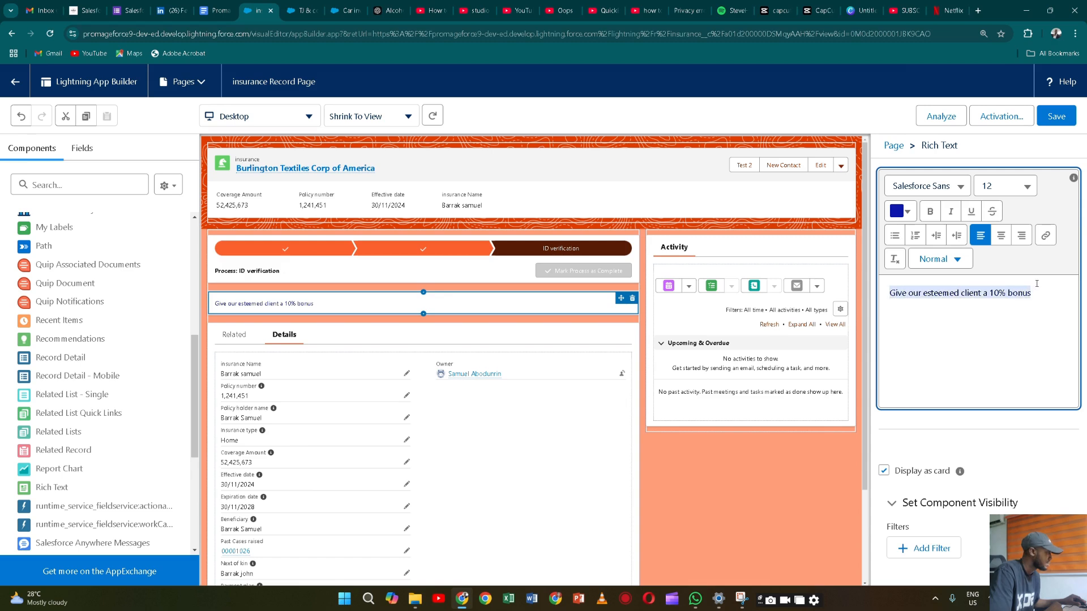
{"action": "left_click", "coordinate": [908, 210]}
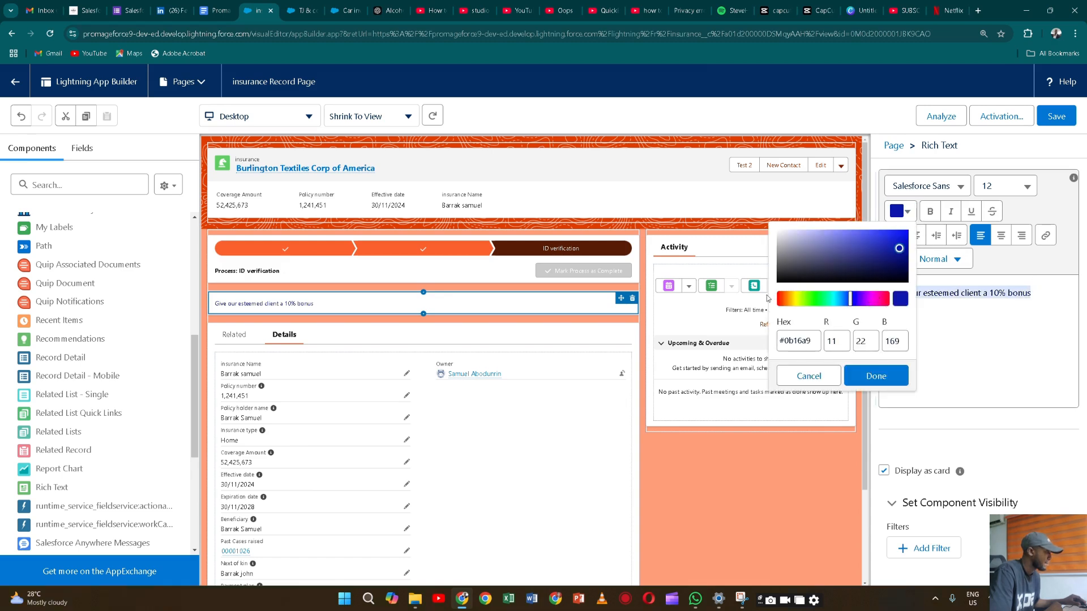
{"action": "left_click", "coordinate": [784, 301]}
{"action": "left_click", "coordinate": [906, 239]}
{"action": "left_click", "coordinate": [902, 234]}
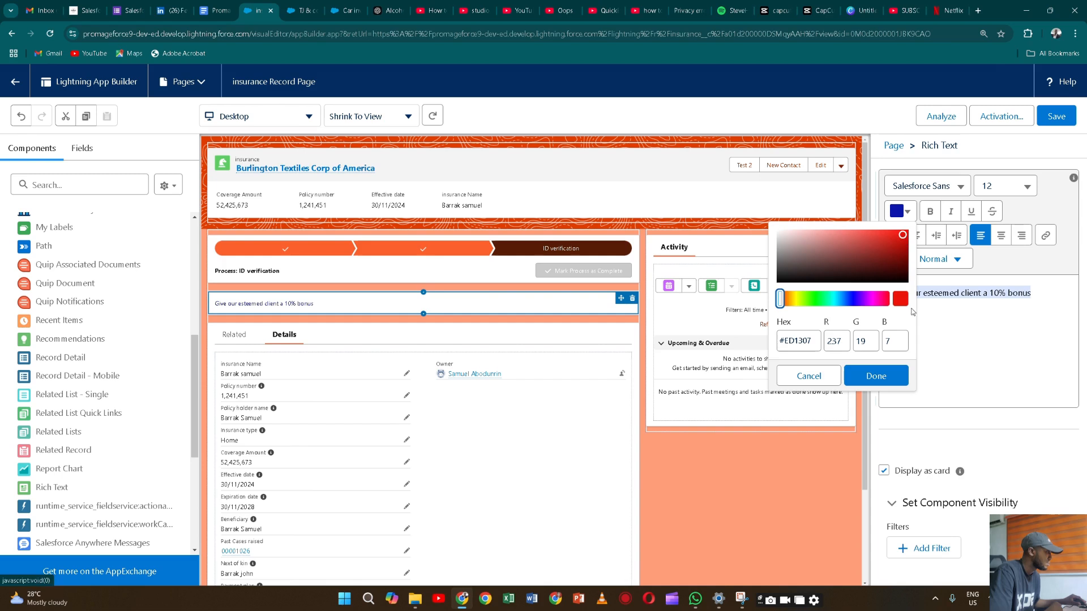
{"action": "left_click", "coordinate": [888, 376]}
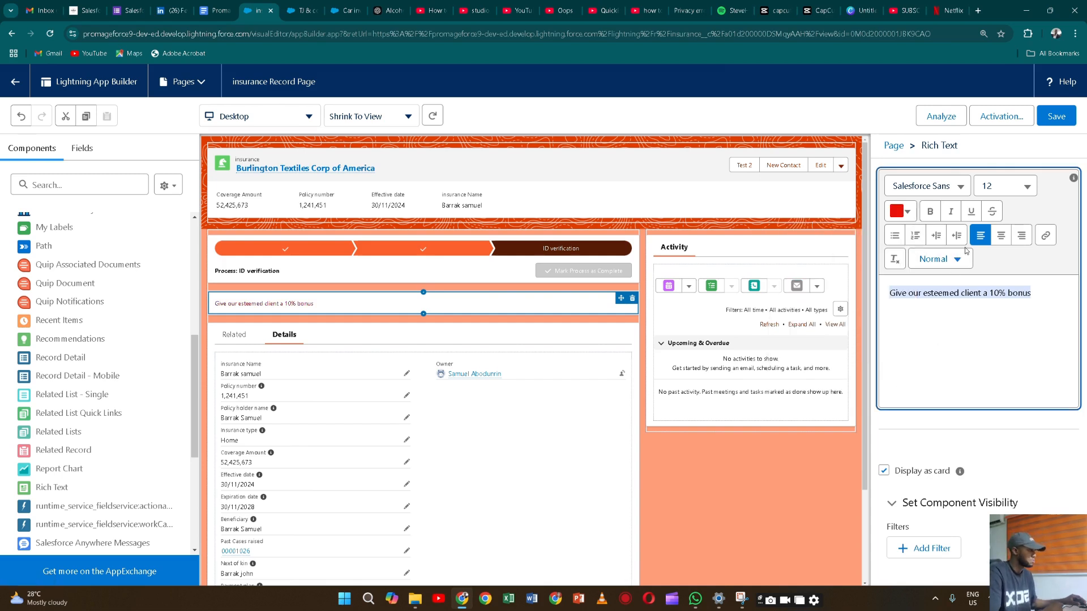
- Make the selected message bold at font size 14 and save the record page
{"action": "left_click", "coordinate": [935, 214]}
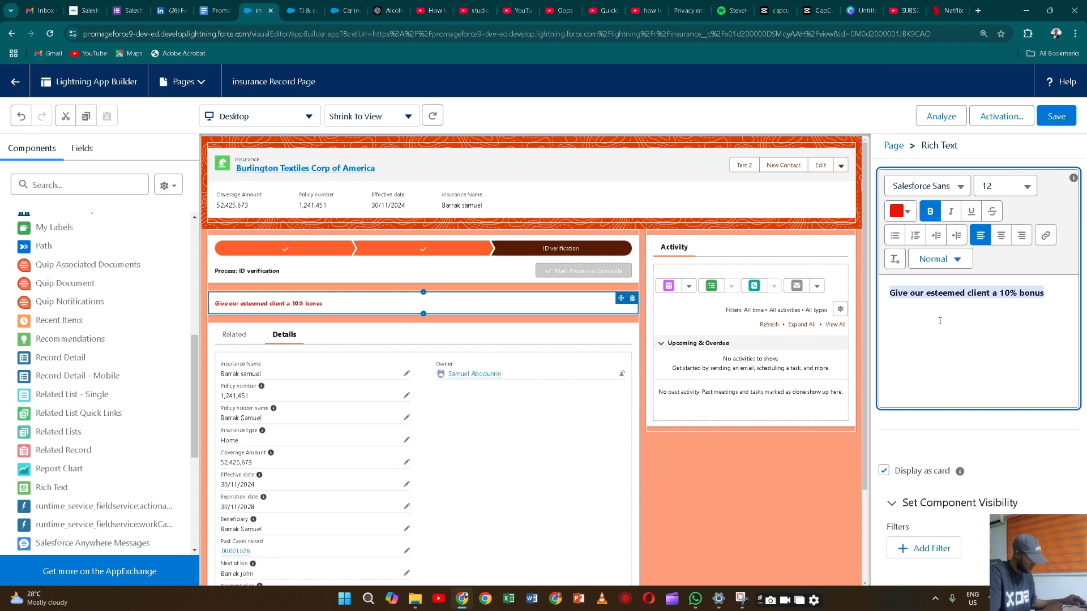
{"action": "left_click", "coordinate": [1027, 189]}
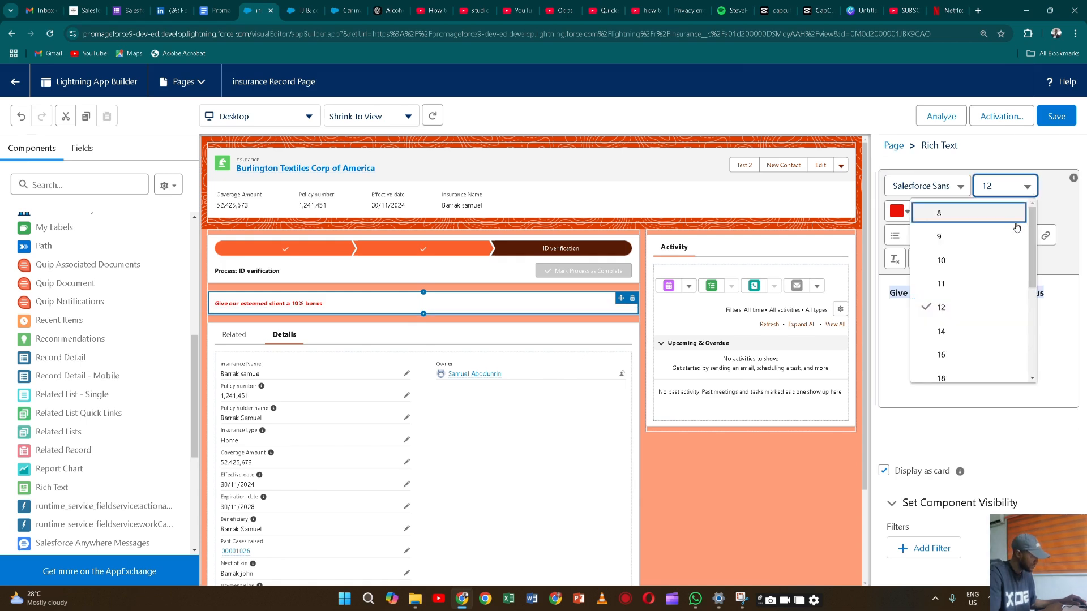
{"action": "left_click", "coordinate": [978, 330]}
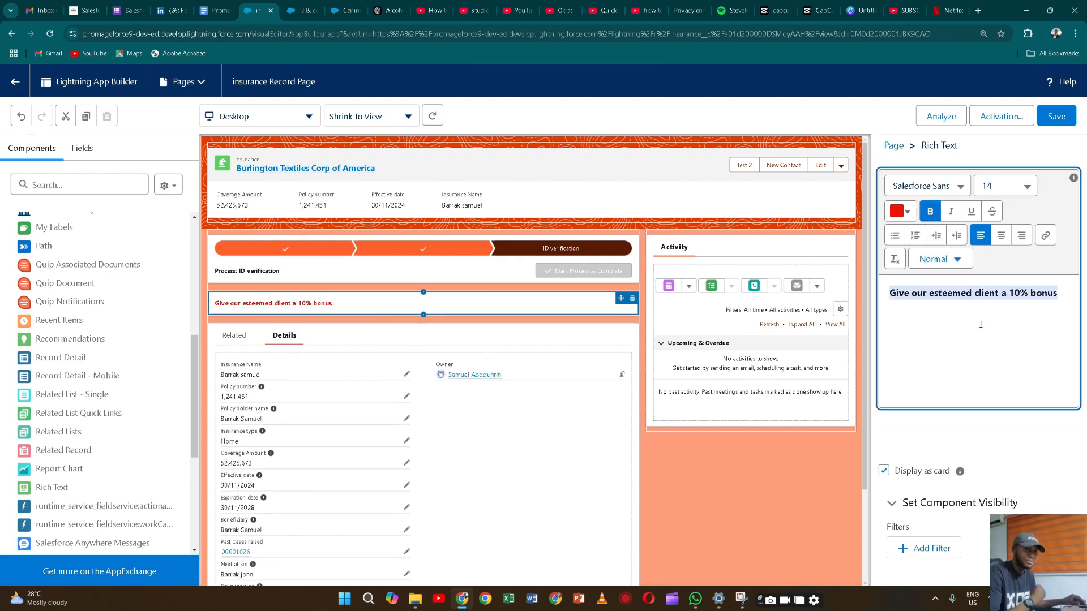
{"action": "left_click", "coordinate": [1052, 121]}
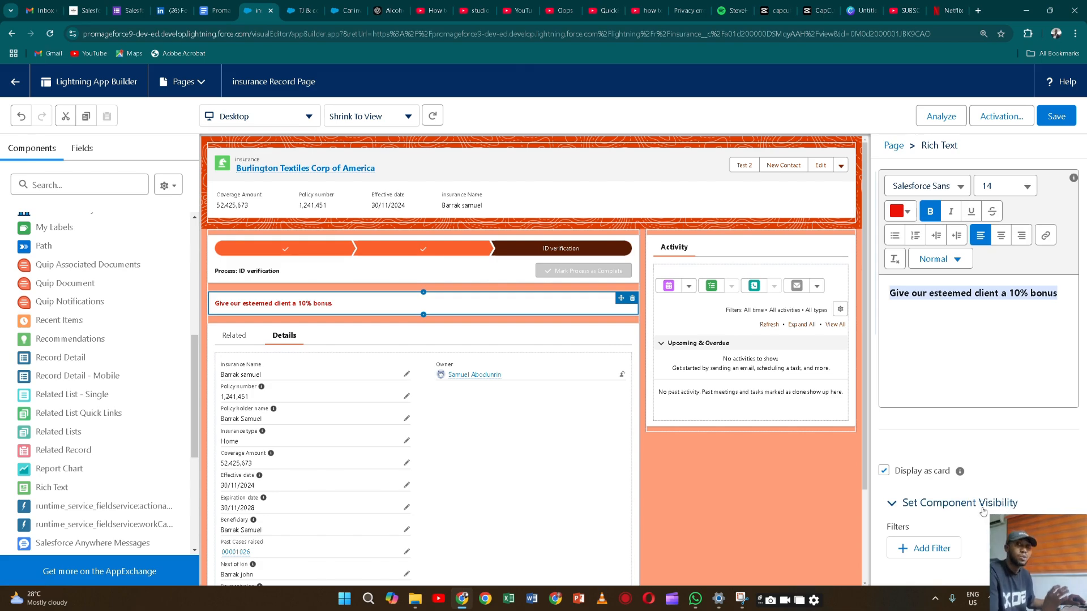
- Add a component visibility filter to the Rich Text bonus message: record field Insurance type, operator Equal, value Automobile
{"action": "left_click", "coordinate": [794, 252]}
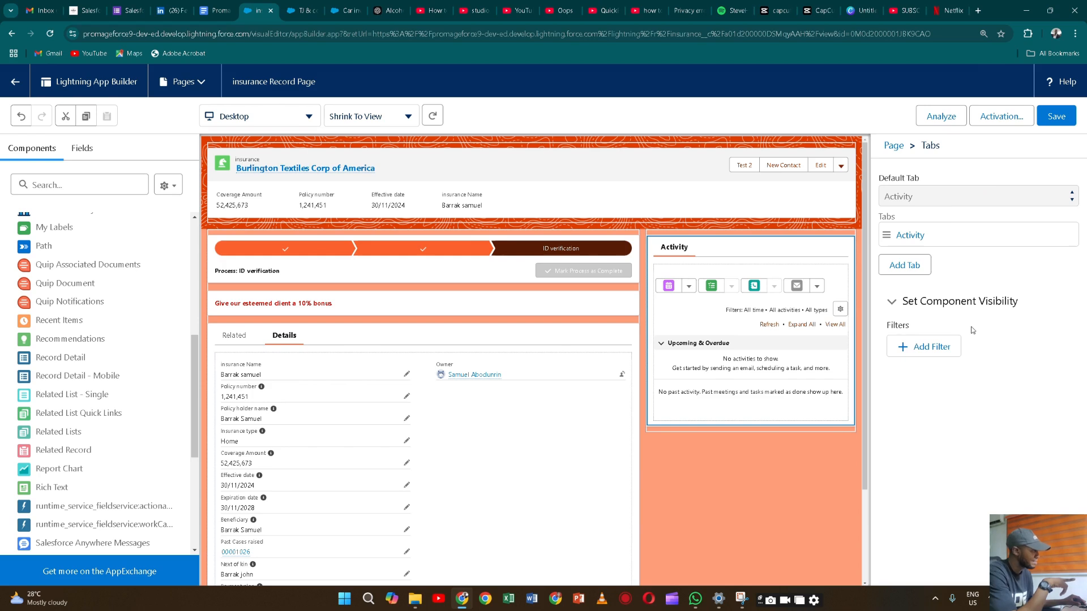
{"action": "left_click", "coordinate": [561, 305]}
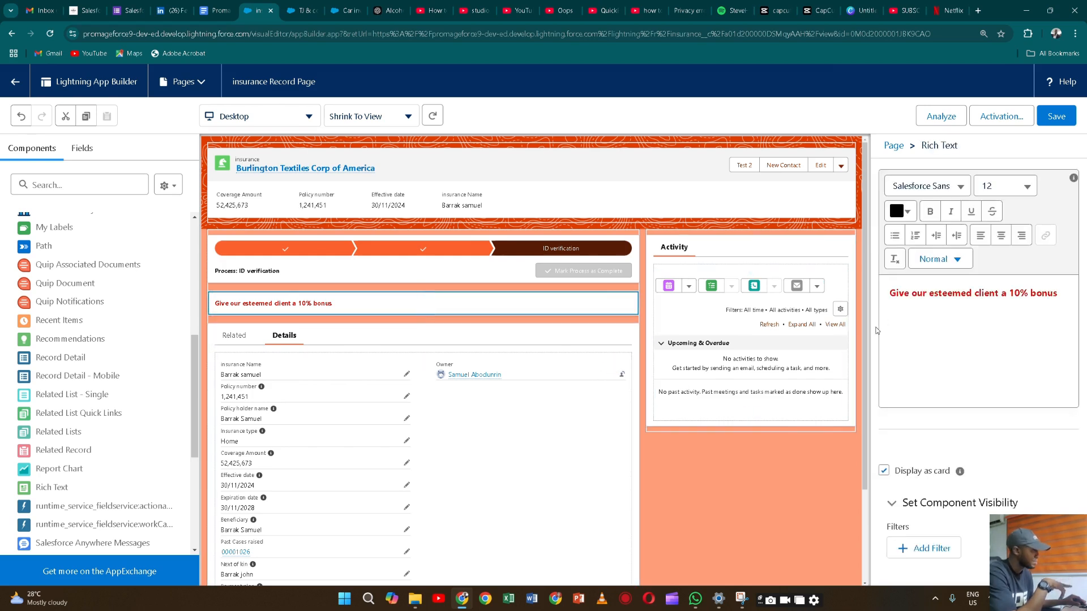
{"action": "mouse_move", "coordinate": [959, 471]}
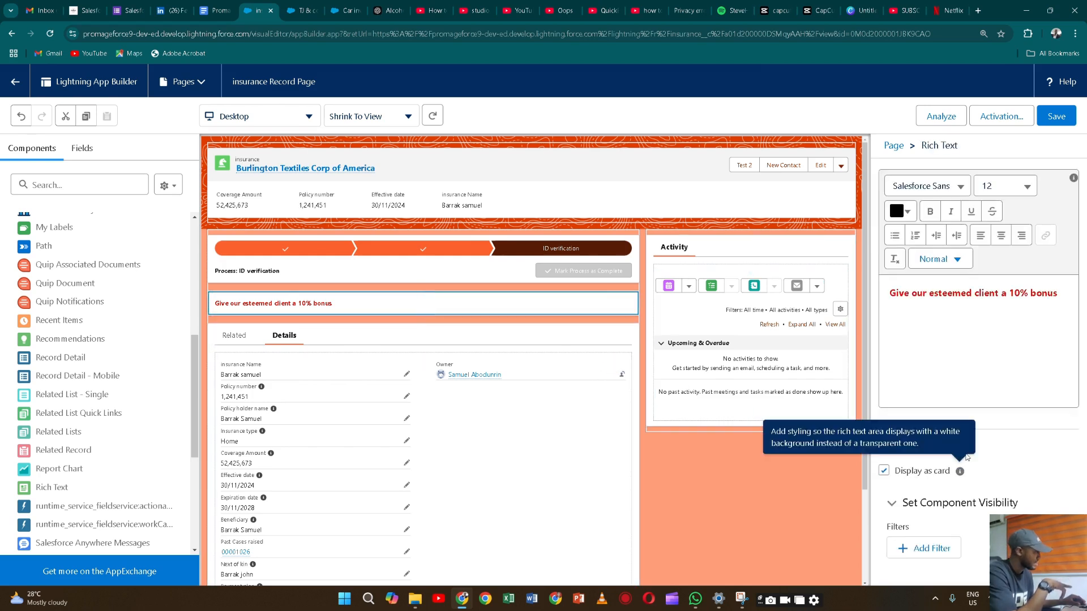
{"action": "left_click", "coordinate": [930, 547]}
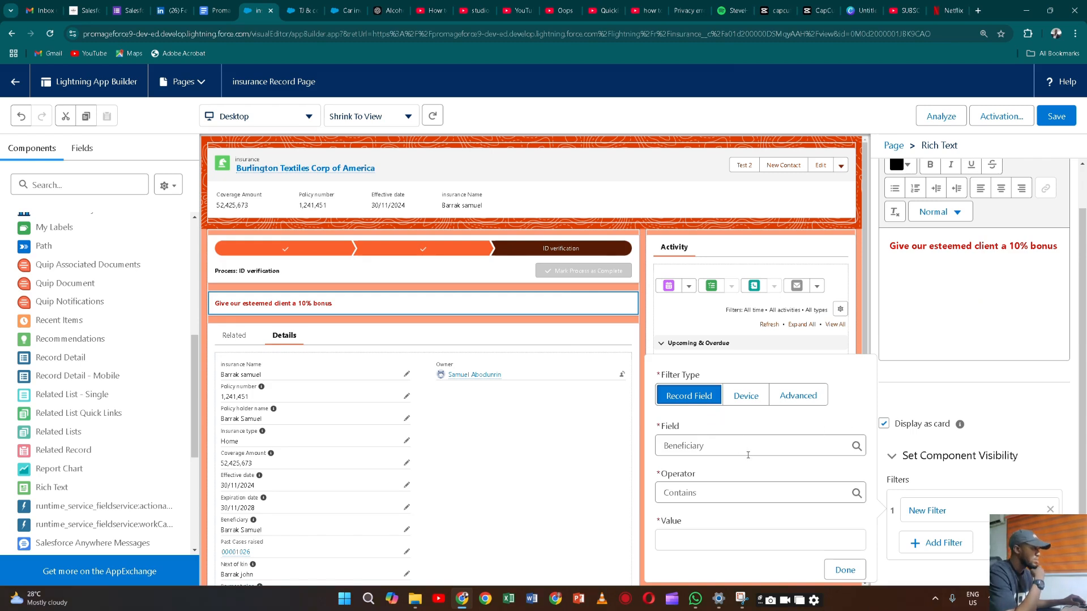
{"action": "left_click", "coordinate": [760, 442]}
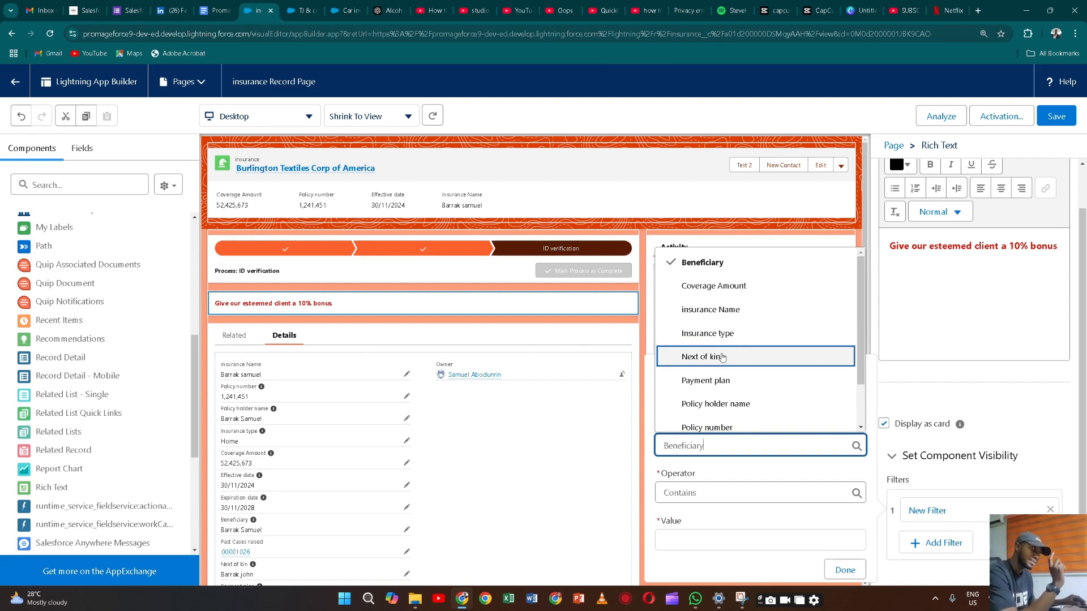
{"action": "left_click", "coordinate": [754, 333]}
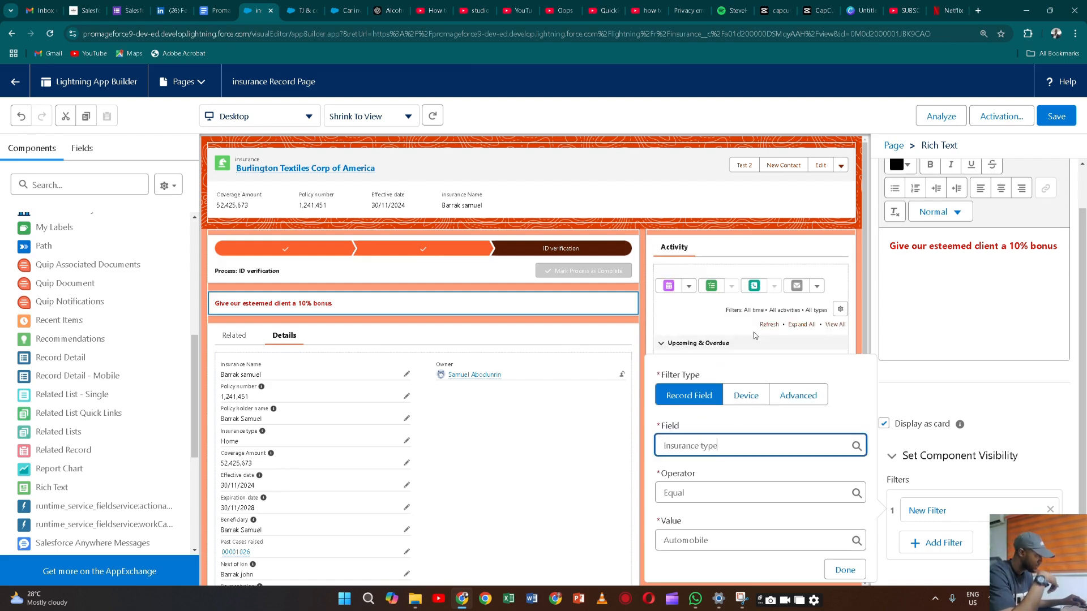
{"action": "left_click", "coordinate": [756, 490]}
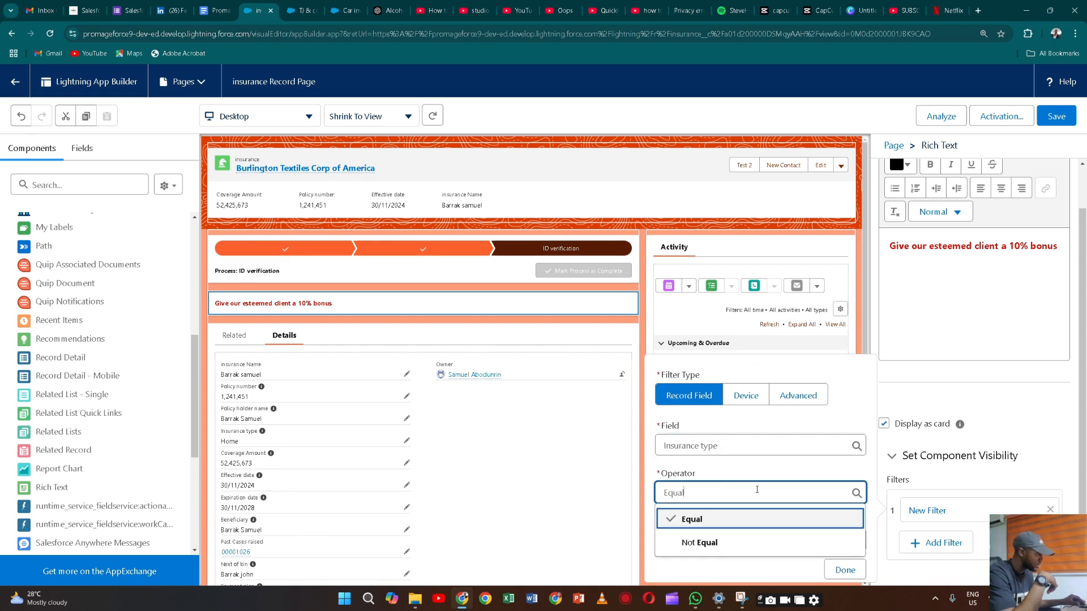
{"action": "left_click", "coordinate": [756, 520]}
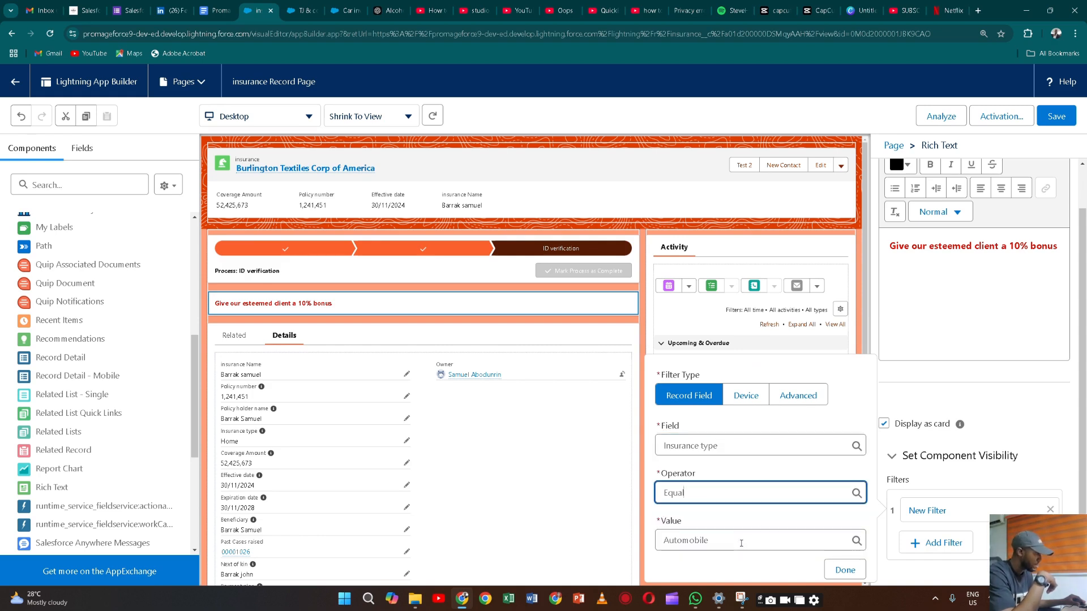
{"action": "left_click", "coordinate": [741, 541]}
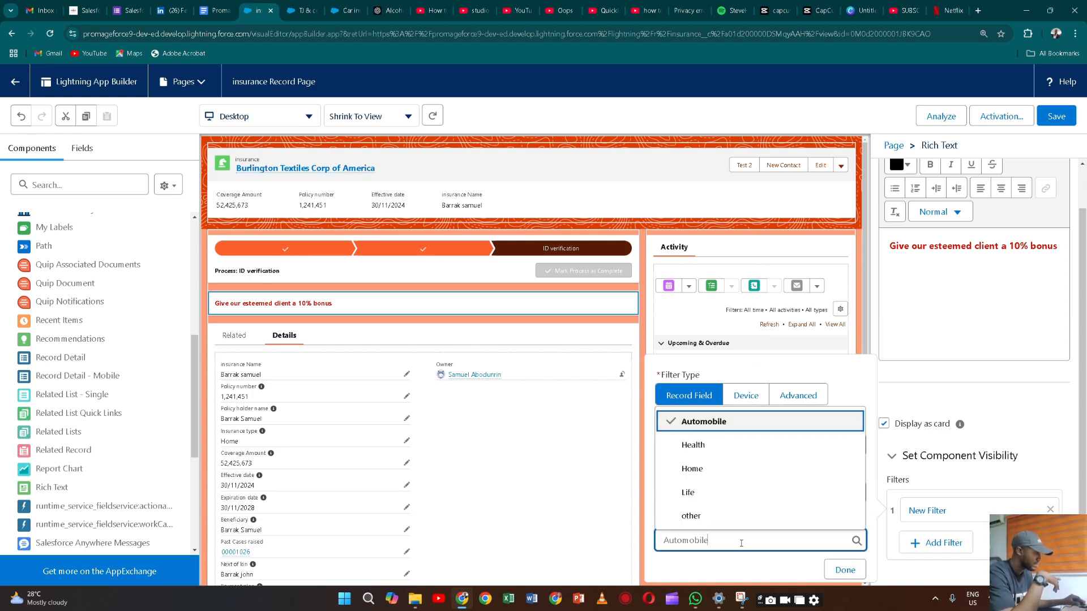
{"action": "left_click", "coordinate": [706, 421]}
{"action": "left_click", "coordinate": [835, 569]}
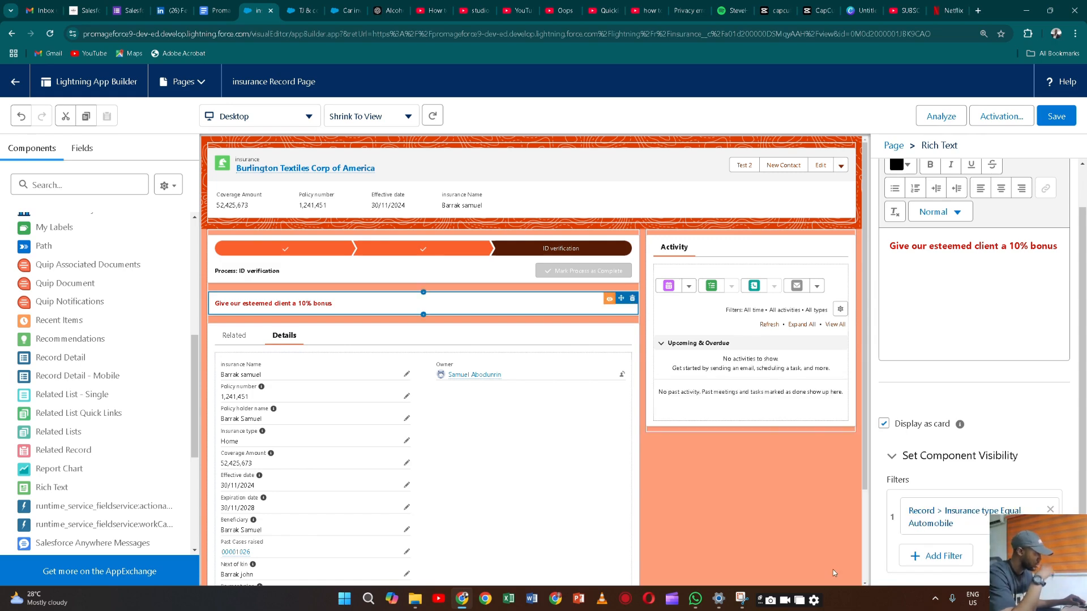
- Add a second visibility filter to the Rich Text component: Coverage Amount Greater Than 45000
{"action": "scroll", "coordinate": [906, 463], "scroll_direction": "down", "scroll_amount": 1}
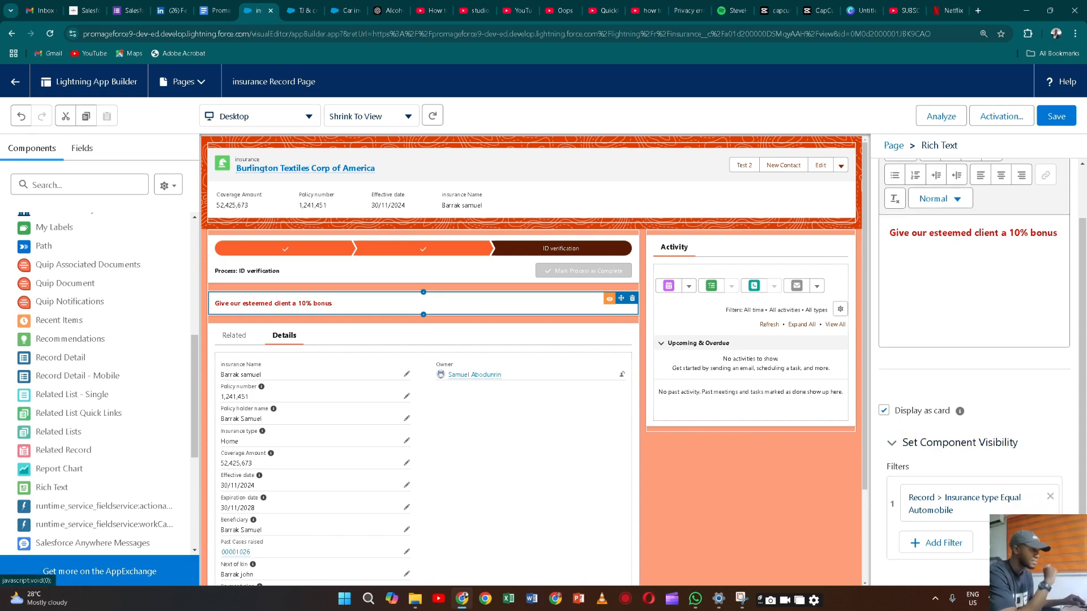
{"action": "left_click", "coordinate": [943, 543]}
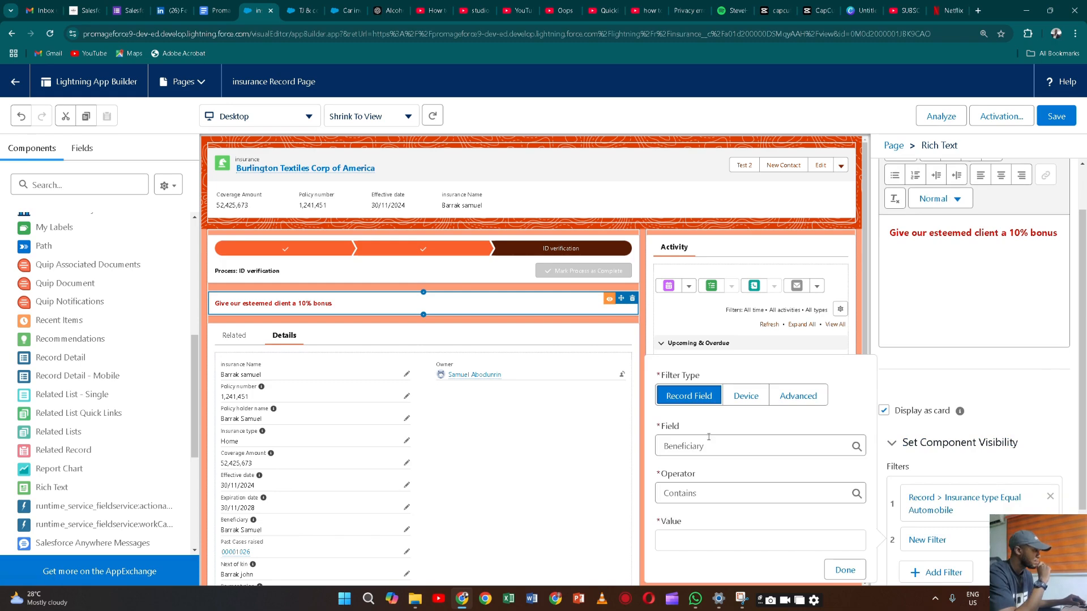
{"action": "left_click", "coordinate": [725, 444]}
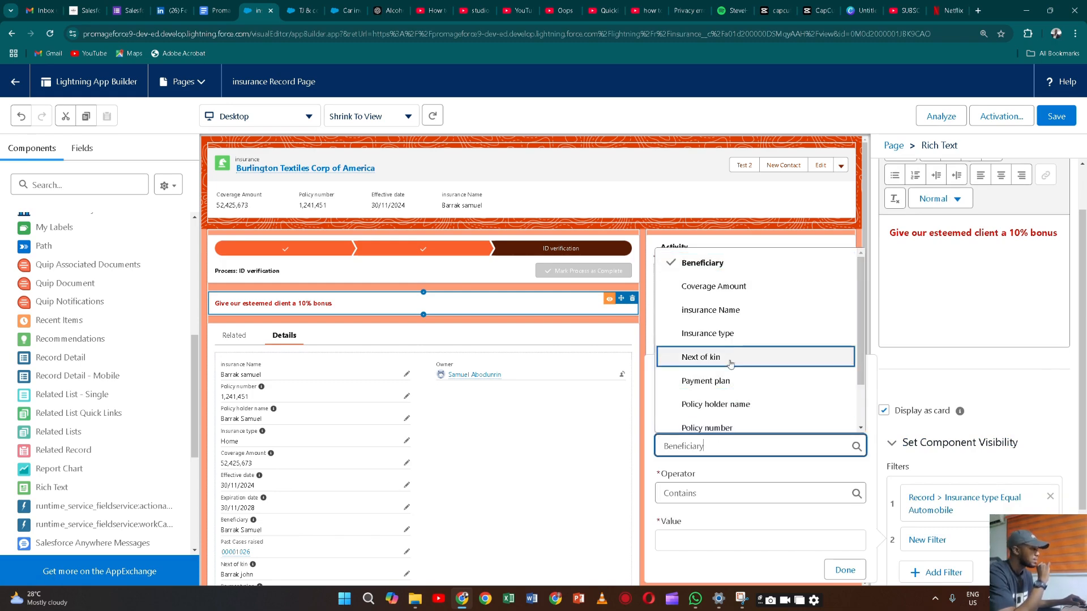
{"action": "scroll", "coordinate": [730, 306], "scroll_direction": "down", "scroll_amount": 3}
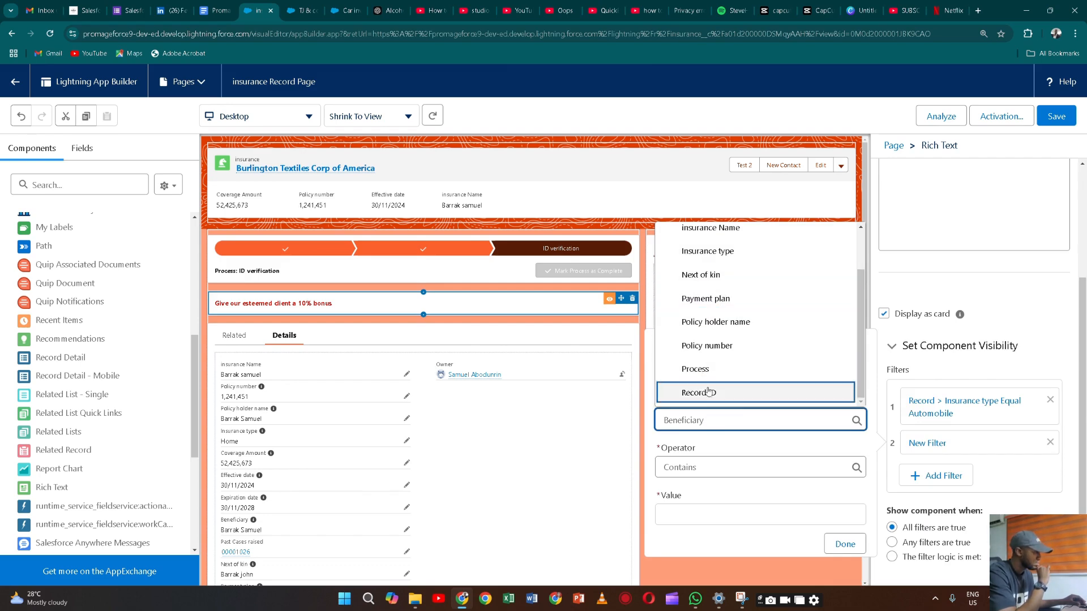
{"action": "scroll", "coordinate": [703, 371], "scroll_direction": "up", "scroll_amount": 5}
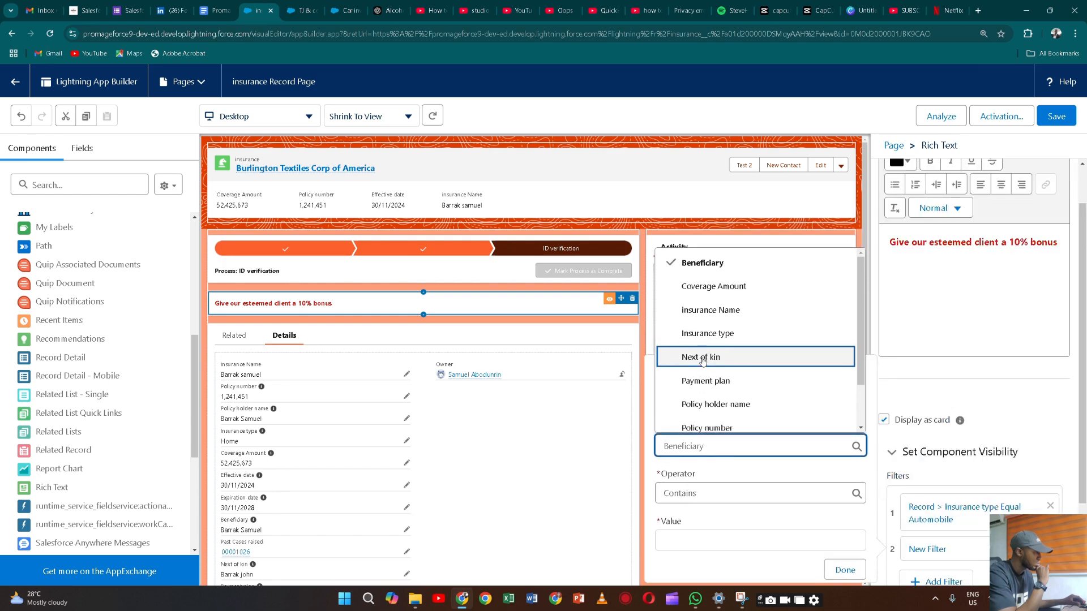
{"action": "left_click", "coordinate": [709, 316]}
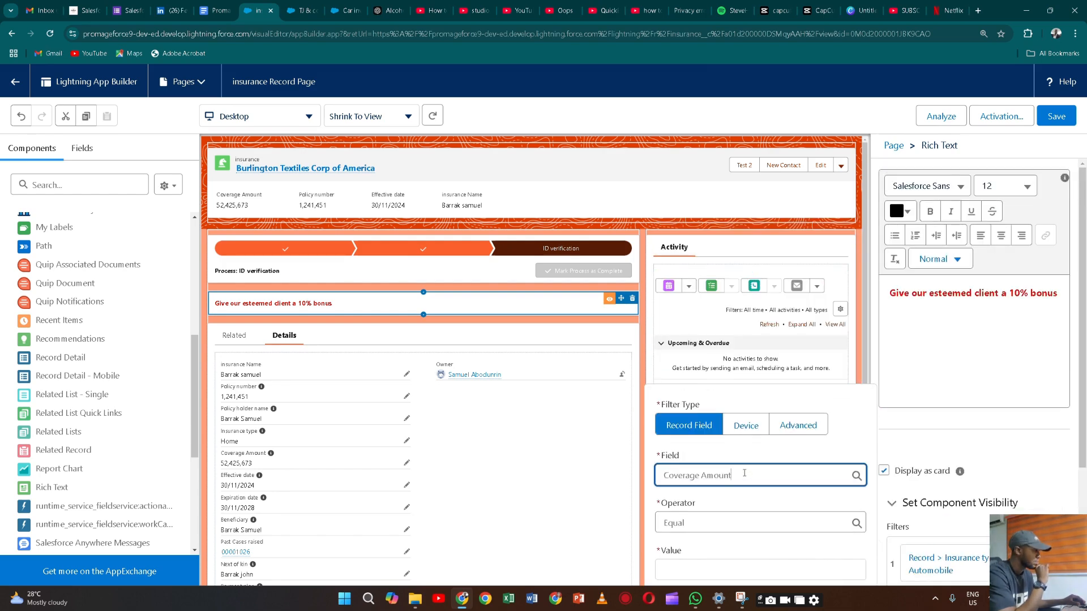
{"action": "scroll", "coordinate": [745, 475], "scroll_direction": "down", "scroll_amount": 1}
{"action": "left_click", "coordinate": [758, 492]}
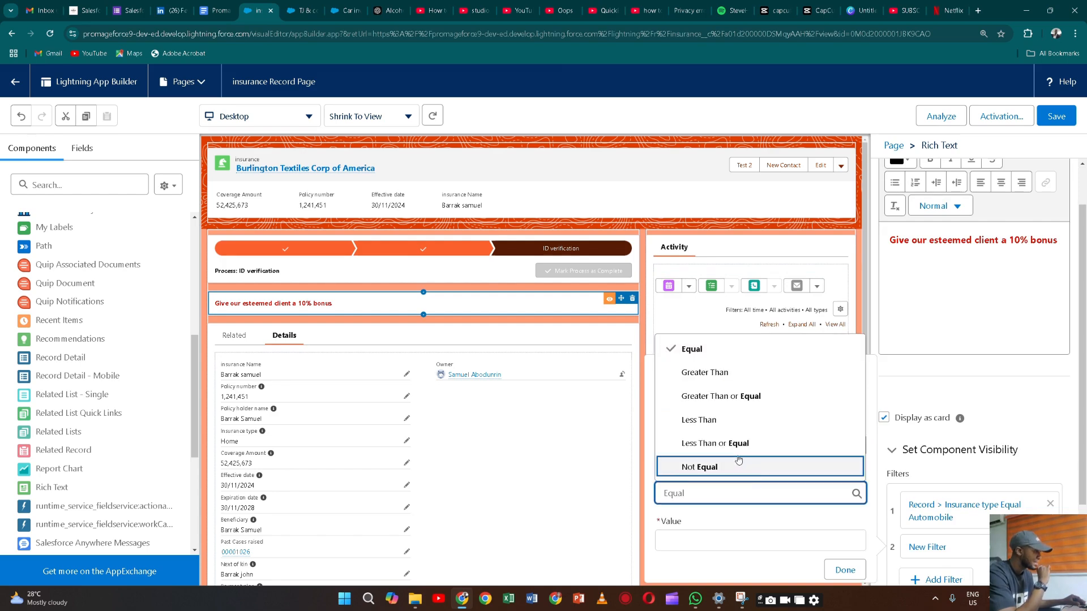
{"action": "left_click", "coordinate": [715, 382]}
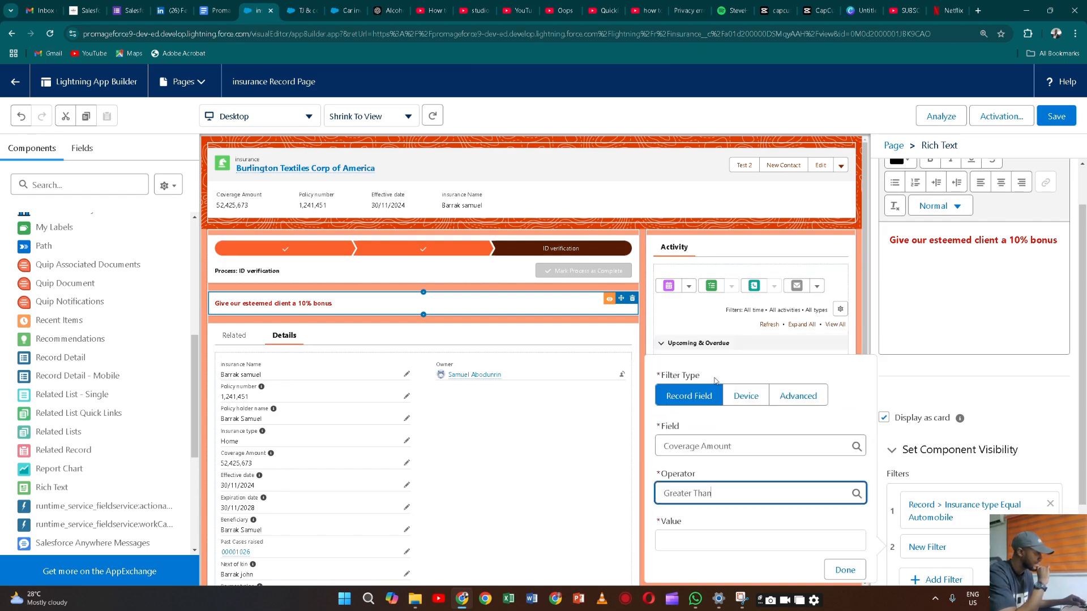
{"action": "left_click", "coordinate": [732, 539]}
{"action": "type", "text": "45000"}
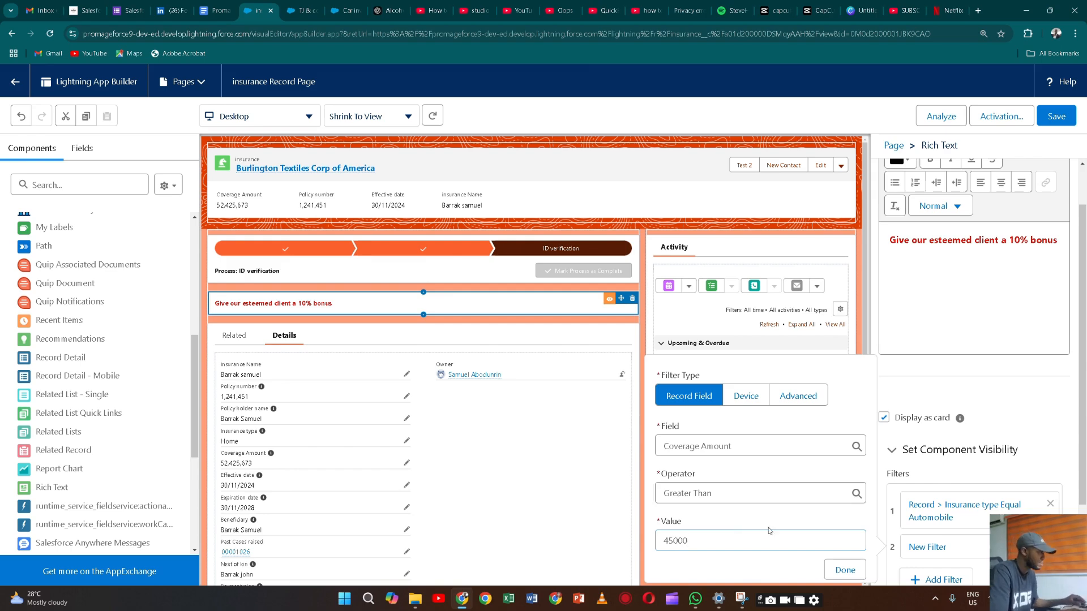
{"action": "left_click", "coordinate": [835, 573]}
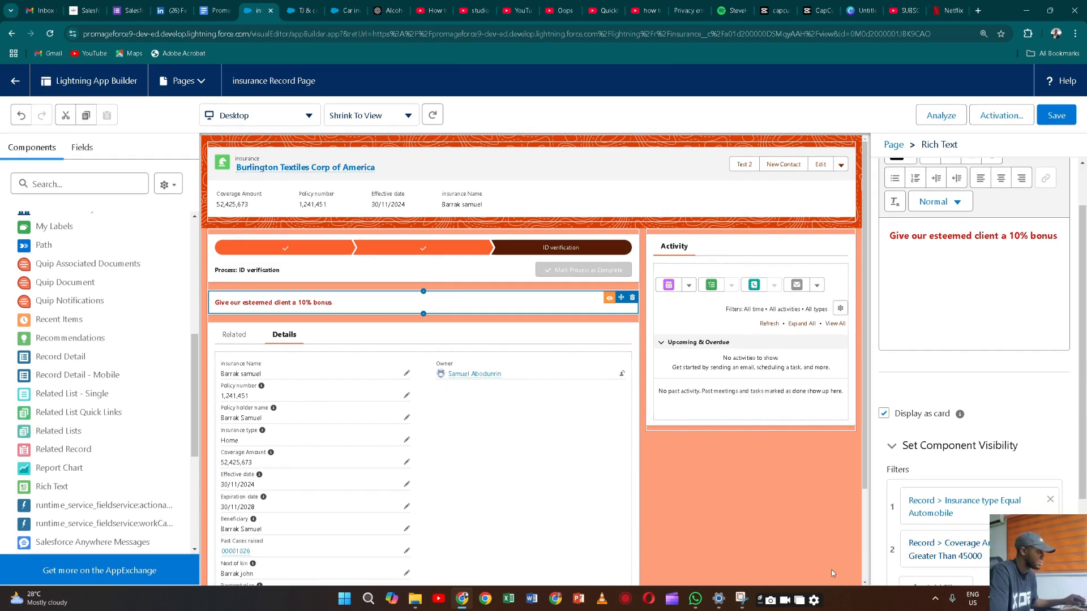
- Review the Rich Text component's two visibility filters and save the record page
{"action": "scroll", "coordinate": [917, 504], "scroll_direction": "down", "scroll_amount": 2}
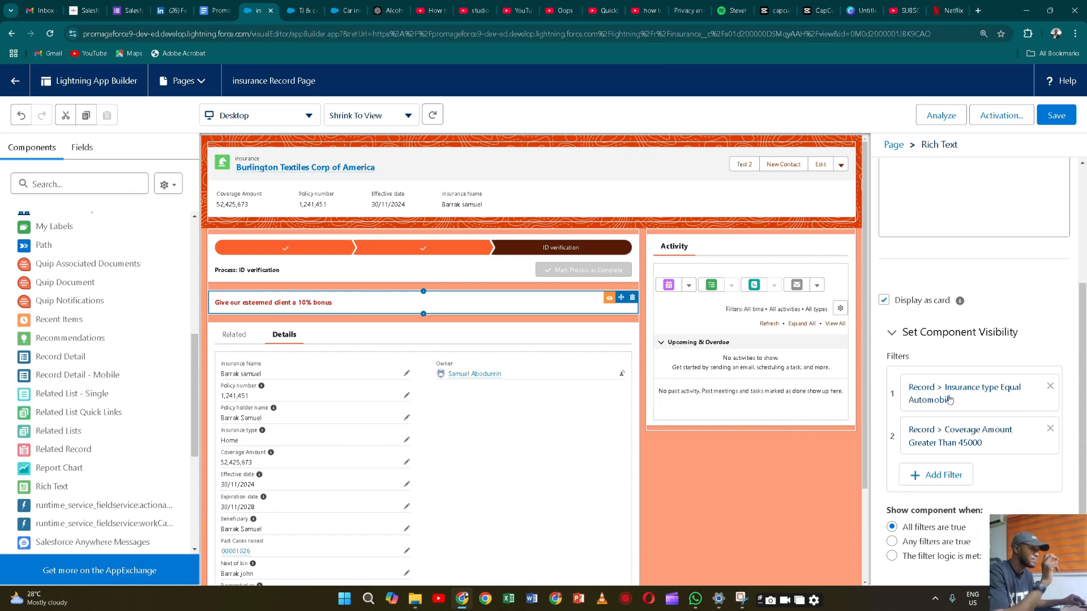
{"action": "mouse_move", "coordinate": [620, 330]}
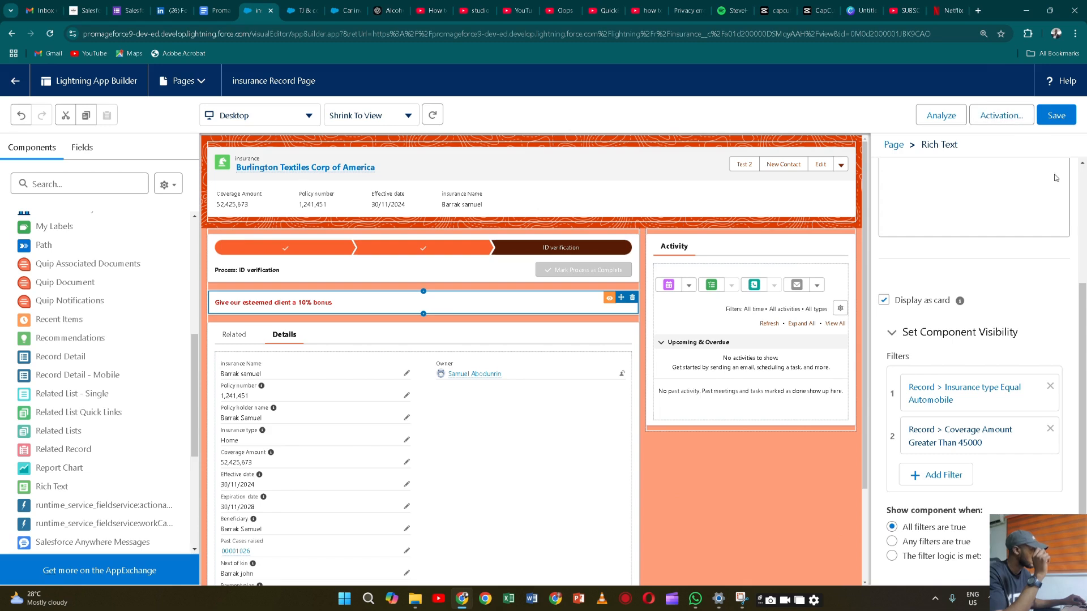
{"action": "left_click", "coordinate": [1049, 126]}
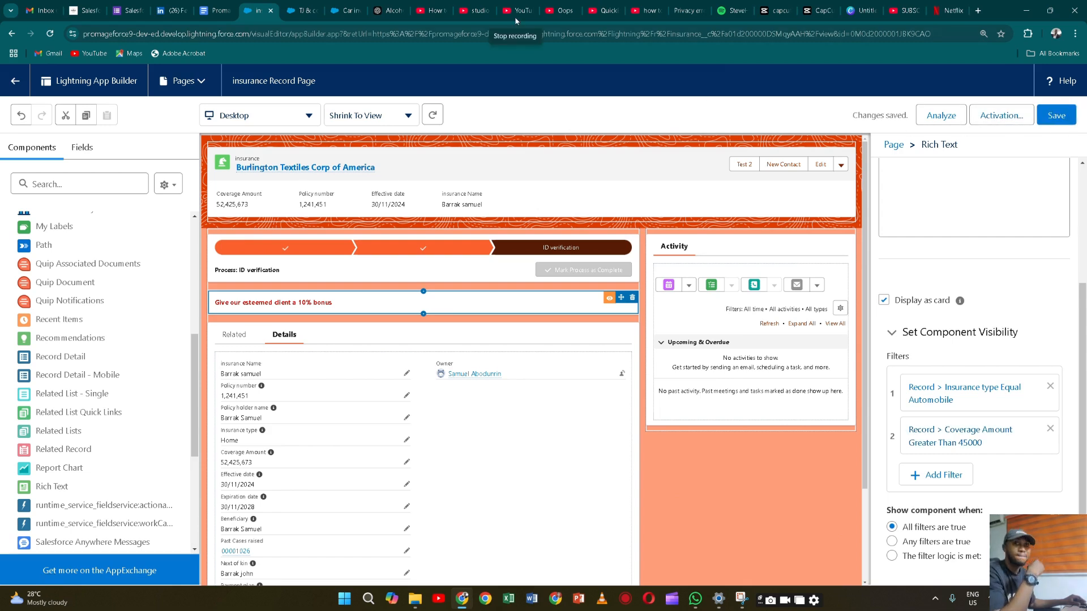
- Reload the TJ & co insurance record, discarding its unsaved edits, and check its bonus message against the insurance type and coverage amount
{"action": "left_click", "coordinate": [307, 13]}
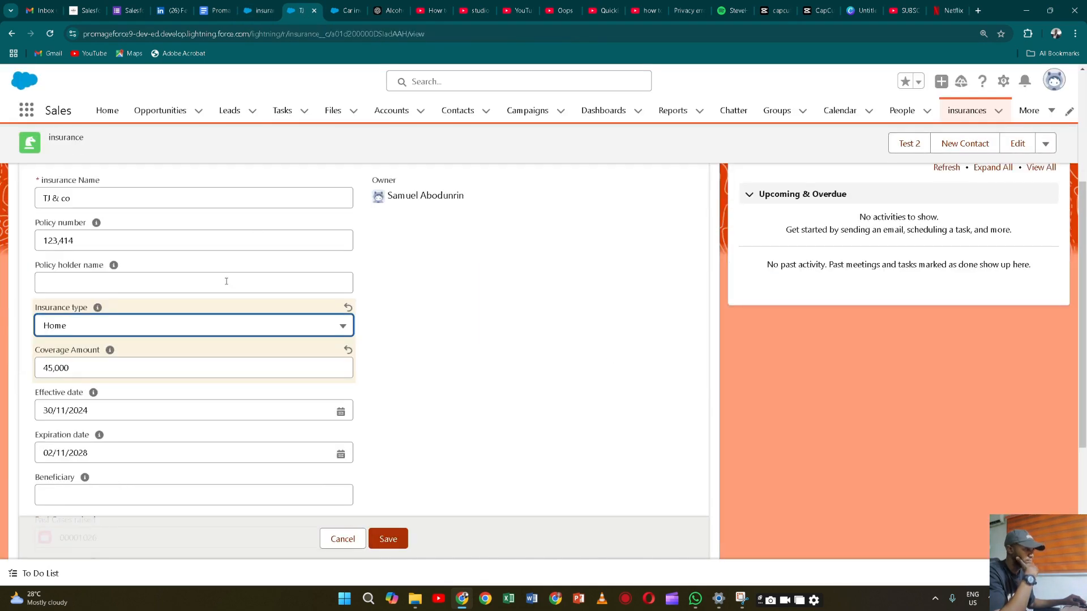
{"action": "scroll", "coordinate": [226, 281], "scroll_direction": "up", "scroll_amount": 4}
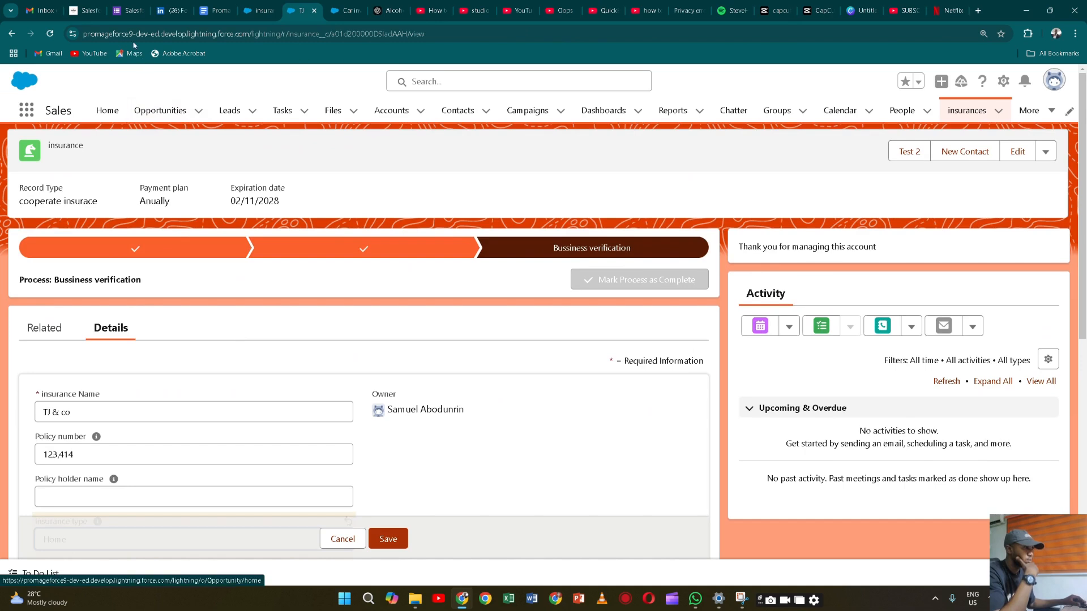
{"action": "left_click", "coordinate": [49, 33]}
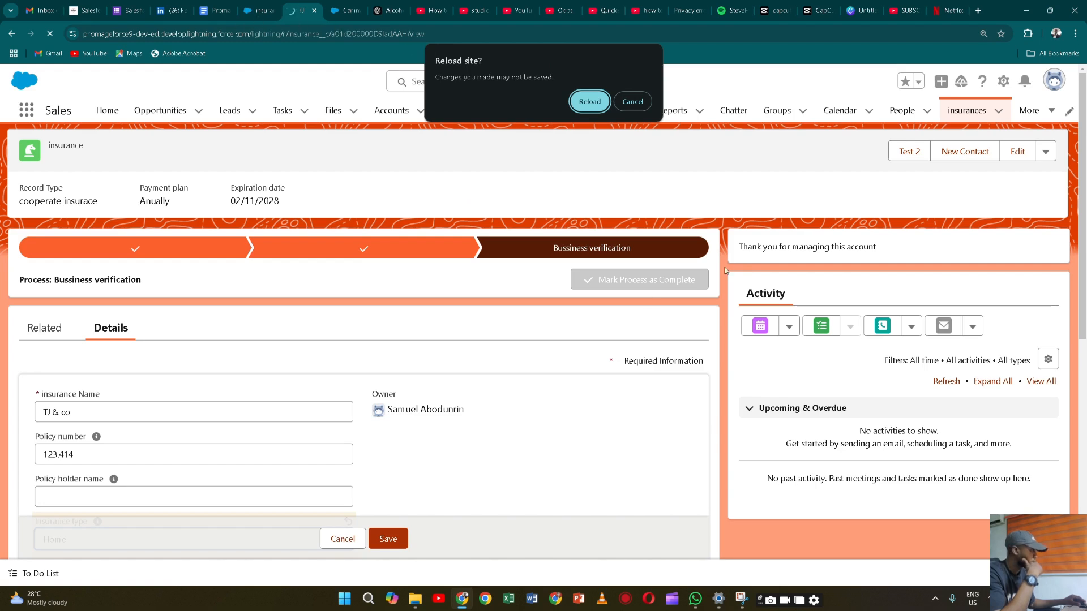
{"action": "left_click", "coordinate": [589, 102]}
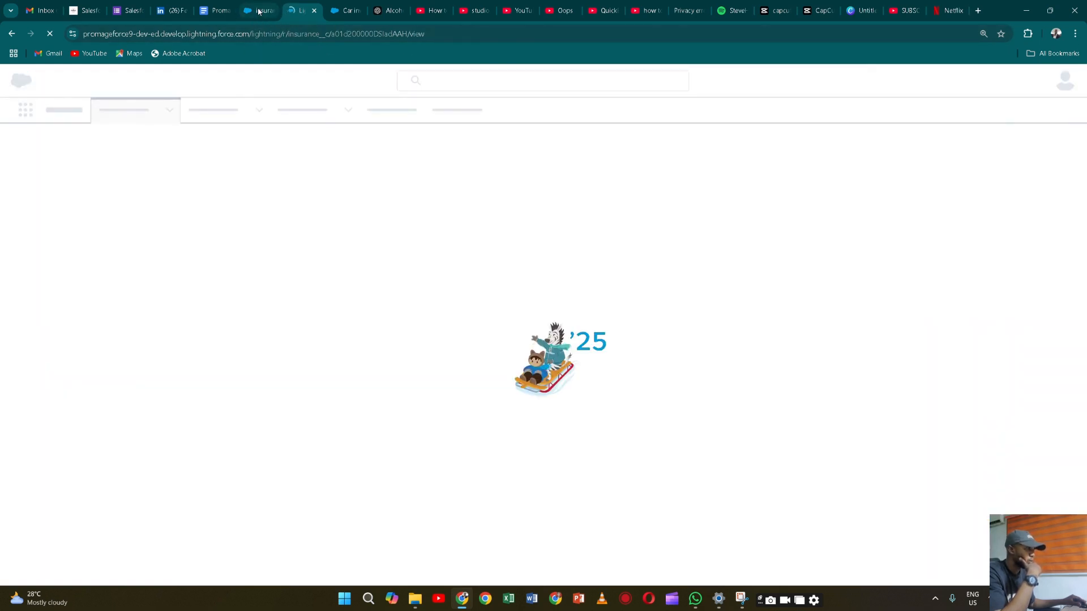
{"action": "left_click", "coordinate": [259, 10]}
{"action": "left_click", "coordinate": [309, 12]}
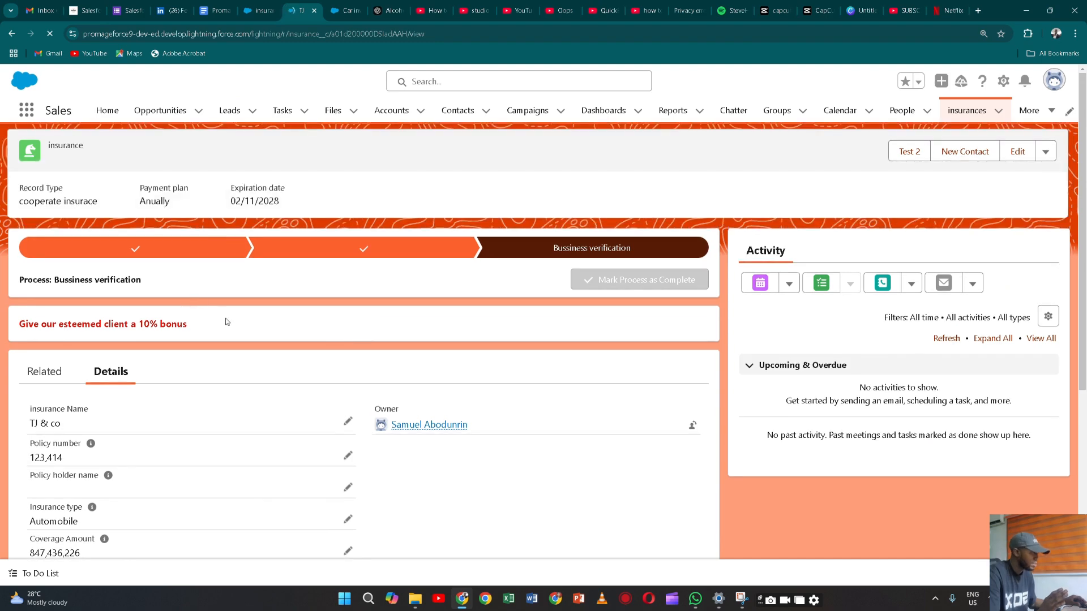
{"action": "scroll", "coordinate": [230, 325], "scroll_direction": "down", "scroll_amount": 4}
{"action": "scroll", "coordinate": [232, 327], "scroll_direction": "down", "scroll_amount": 1}
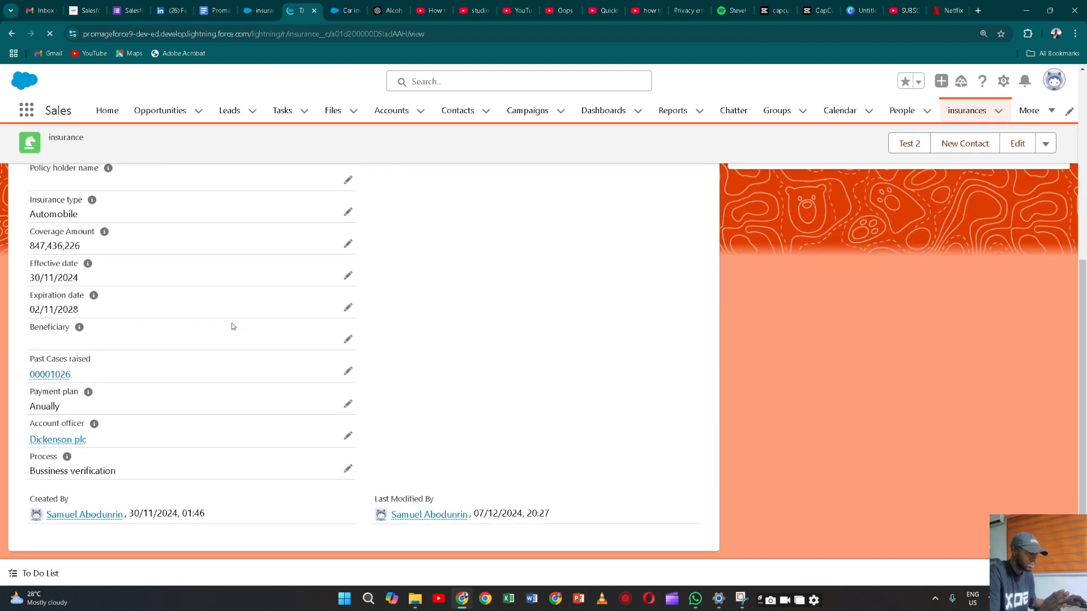
{"action": "scroll", "coordinate": [229, 295], "scroll_direction": "up", "scroll_amount": 2}
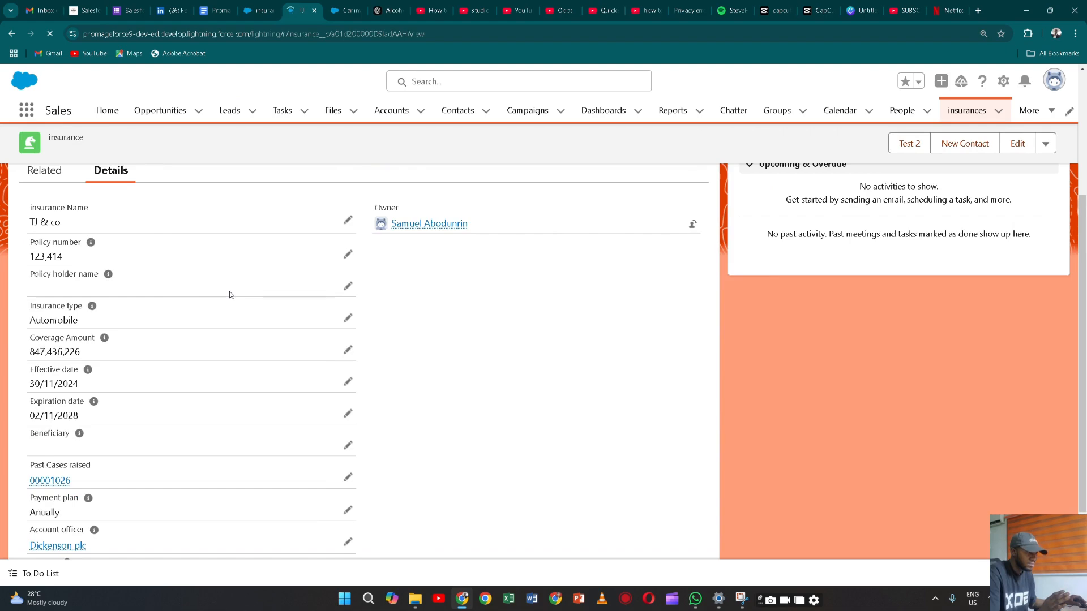
{"action": "scroll", "coordinate": [230, 295], "scroll_direction": "up", "scroll_amount": 3}
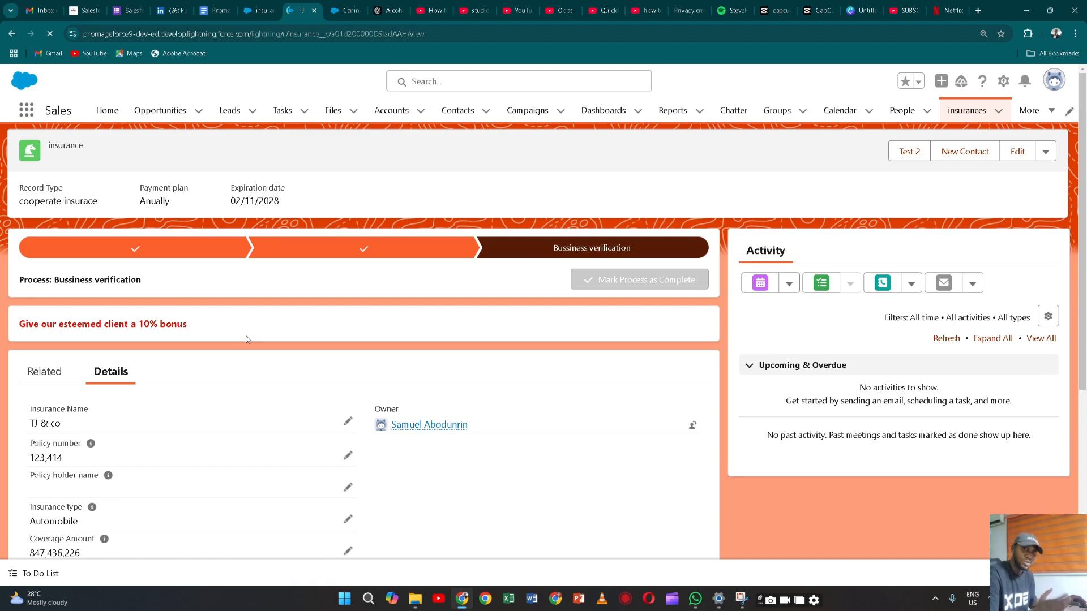
- Replace the TJ & co record's Coverage Amount with 32000
{"action": "scroll", "coordinate": [246, 339], "scroll_direction": "down", "scroll_amount": 3}
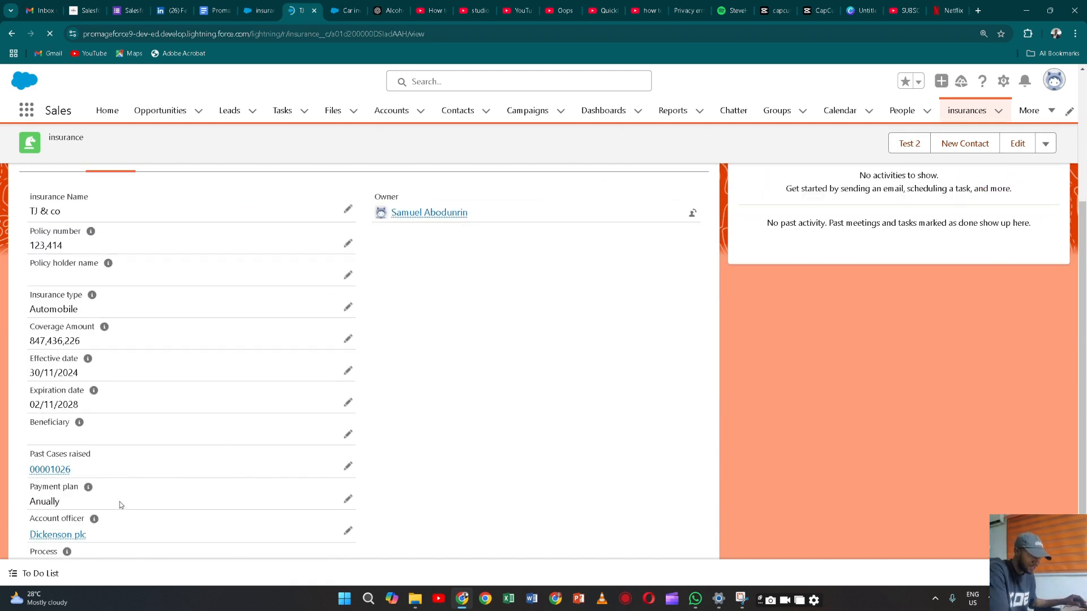
{"action": "scroll", "coordinate": [121, 505], "scroll_direction": "down", "scroll_amount": 1}
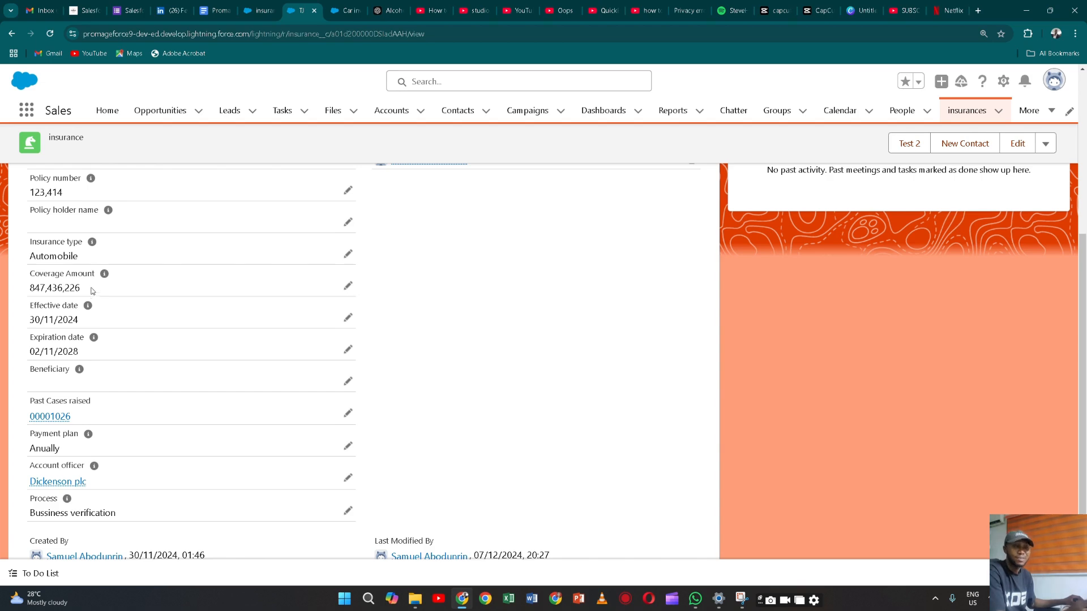
{"action": "left_click", "coordinate": [348, 285]}
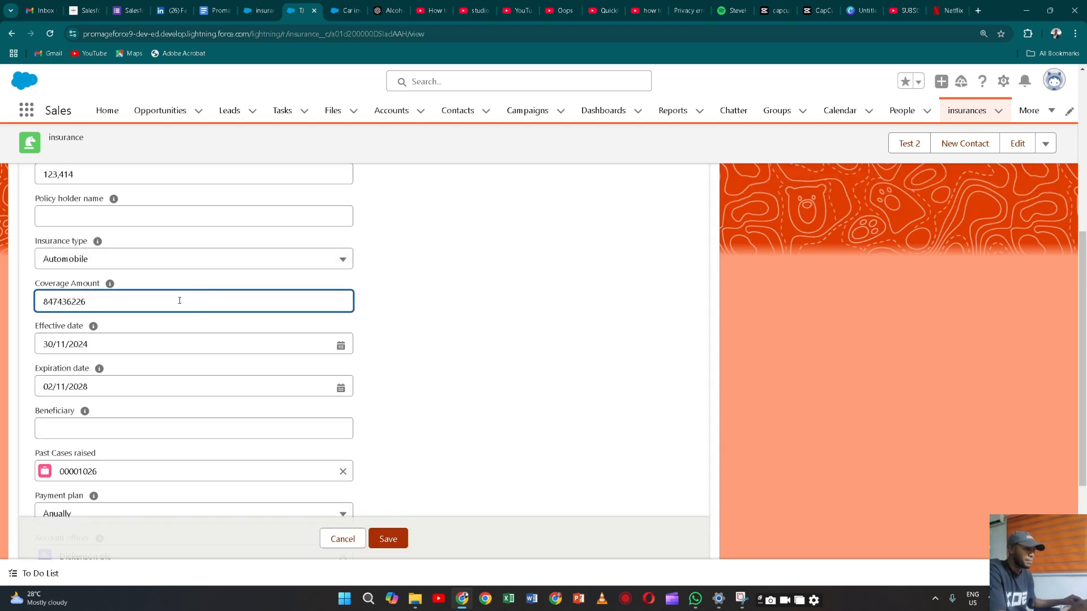
{"action": "key", "text": "BackSpace"}
{"action": "key", "text": "BackSpace"}
{"action": "key", "text": "BackSpace"}
{"action": "key", "text": "BackSpace"}
{"action": "key", "text": "BackSpace"}
{"action": "key", "text": "BackSpace"}
{"action": "key", "text": "BackSpace"}
{"action": "key", "text": "BackSpace"}
{"action": "key", "text": "BackSpace"}
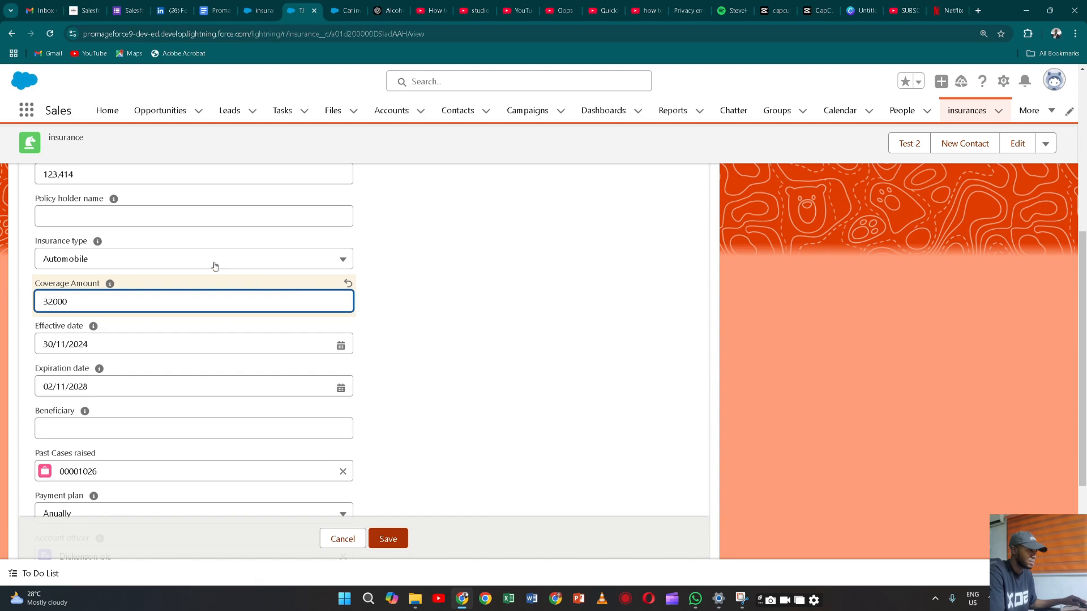
- Save the TJ & co record with the new coverage amount and check whether the bonus message is shown
{"action": "left_click_drag", "start_coordinate": [388, 313], "coordinate": [397, 346]}
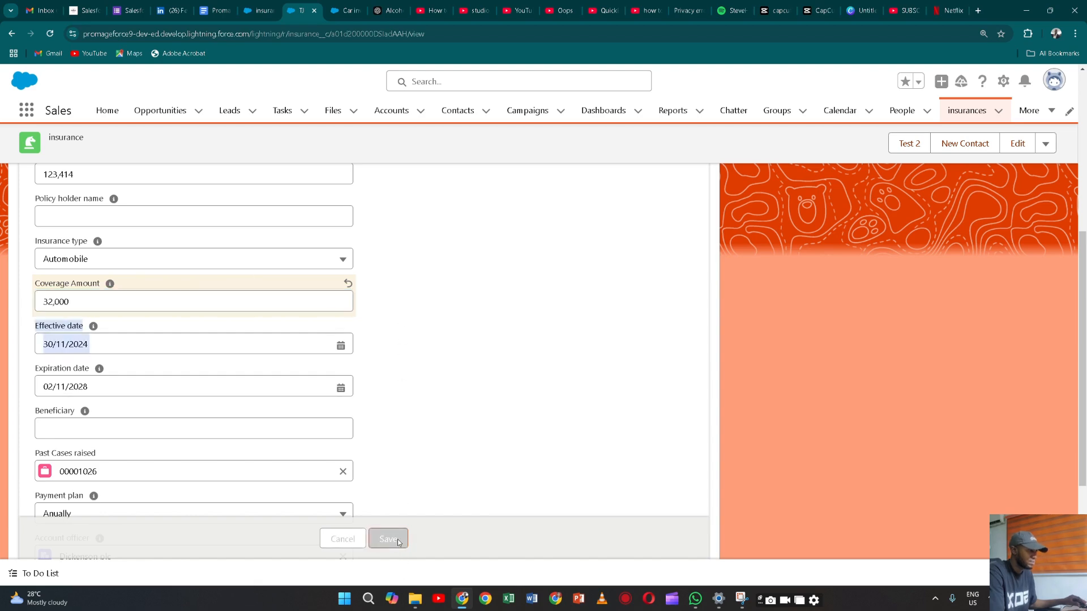
{"action": "left_click", "coordinate": [396, 541]}
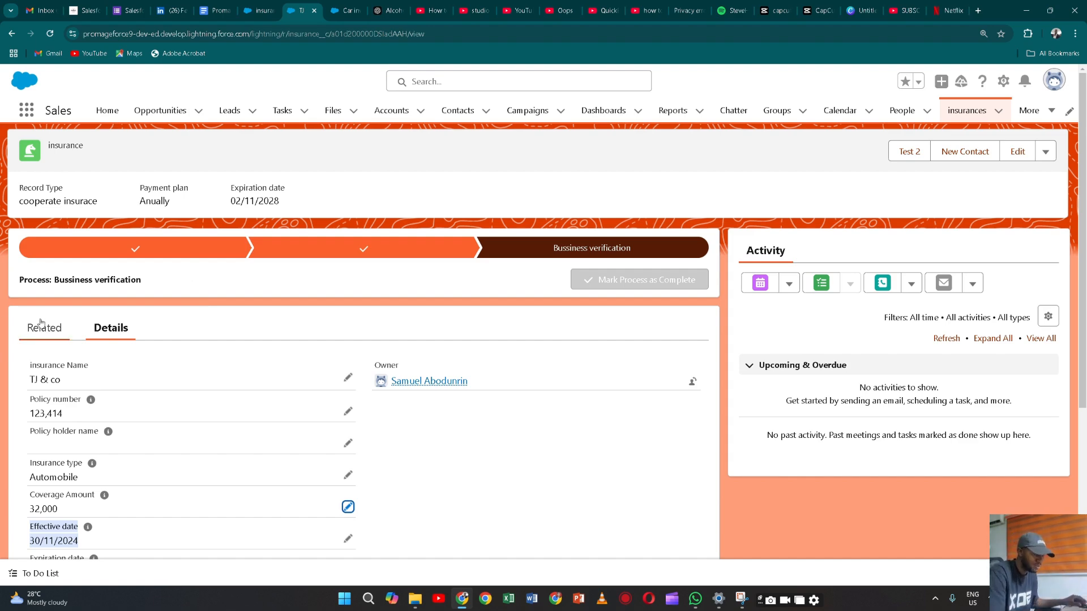
{"action": "scroll", "coordinate": [44, 320], "scroll_direction": "down", "scroll_amount": 5}
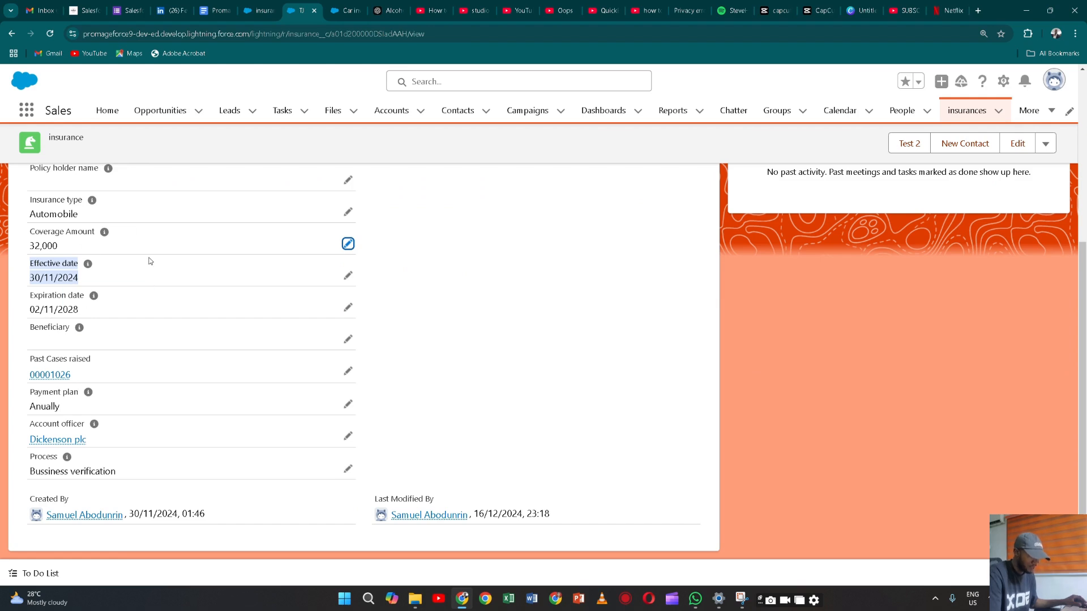
{"action": "scroll", "coordinate": [141, 260], "scroll_direction": "up", "scroll_amount": 1}
{"action": "left_click", "coordinate": [311, 268]}
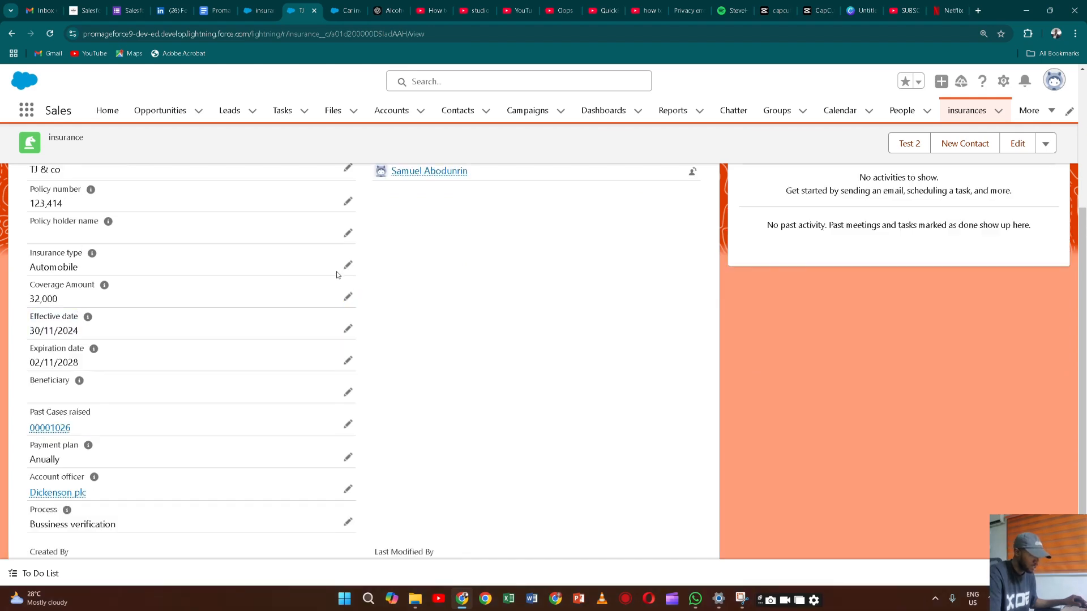
- Set the TJ & co record's Insurance type to Home and Coverage Amount to 64000, and save it
{"action": "left_click", "coordinate": [351, 265]}
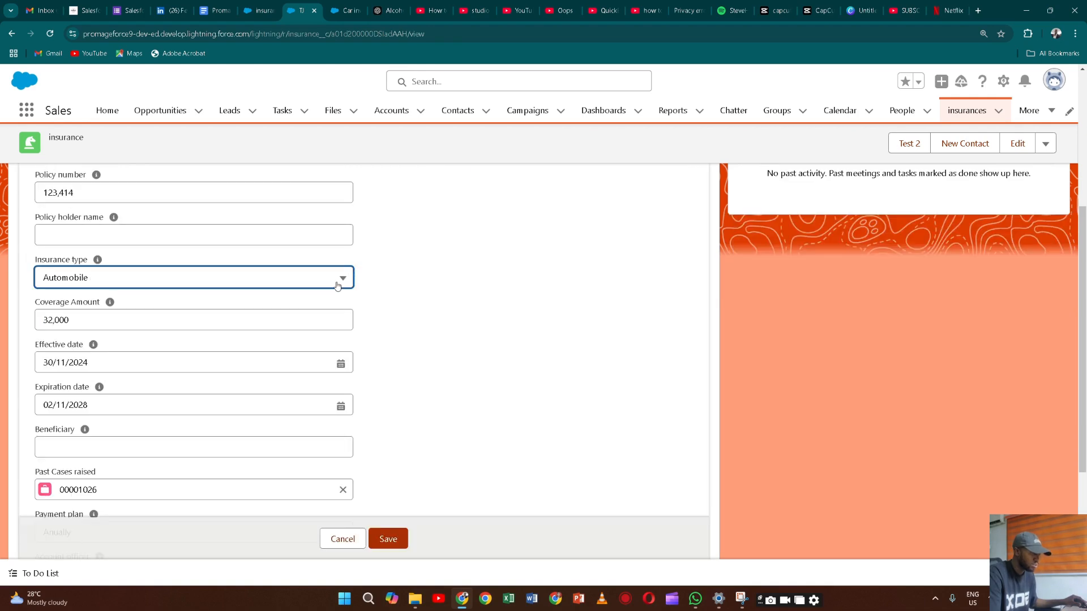
{"action": "left_click", "coordinate": [335, 283]}
{"action": "left_click", "coordinate": [243, 373]}
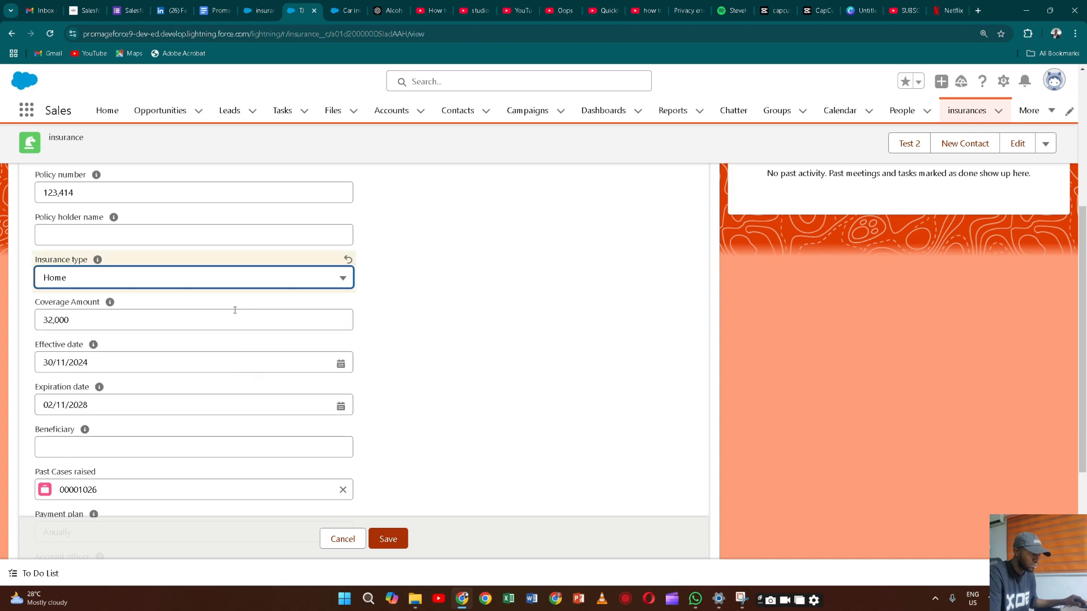
{"action": "left_click", "coordinate": [175, 318]}
{"action": "key", "text": "BackSpace"}
{"action": "key", "text": "BackSpace"}
{"action": "key", "text": "BackSpace"}
{"action": "key", "text": "BackSpace"}
{"action": "key", "text": "BackSpace"}
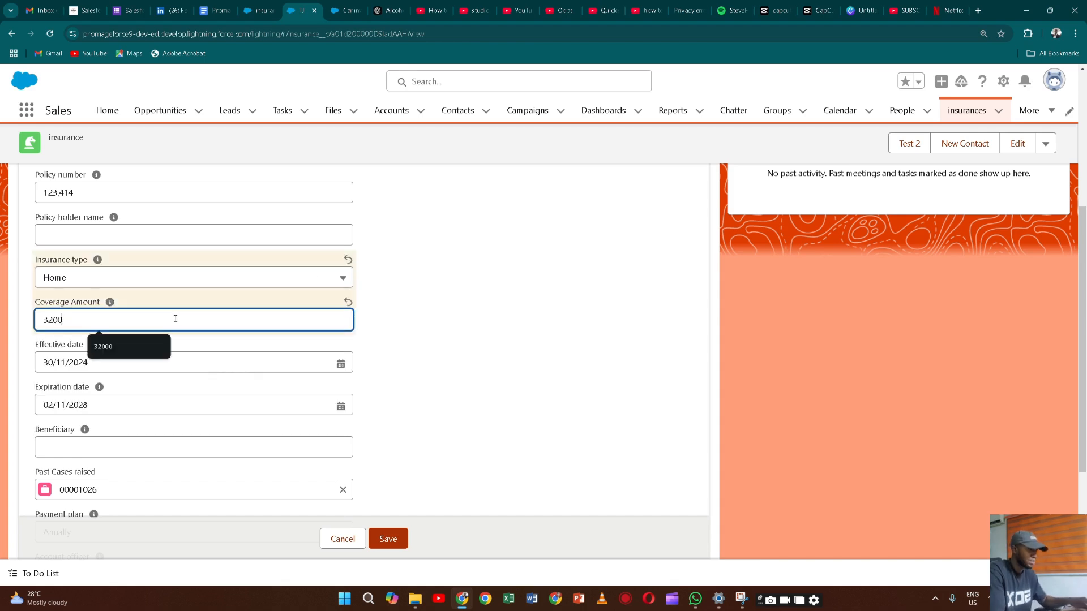
{"action": "type", "text": "64"}
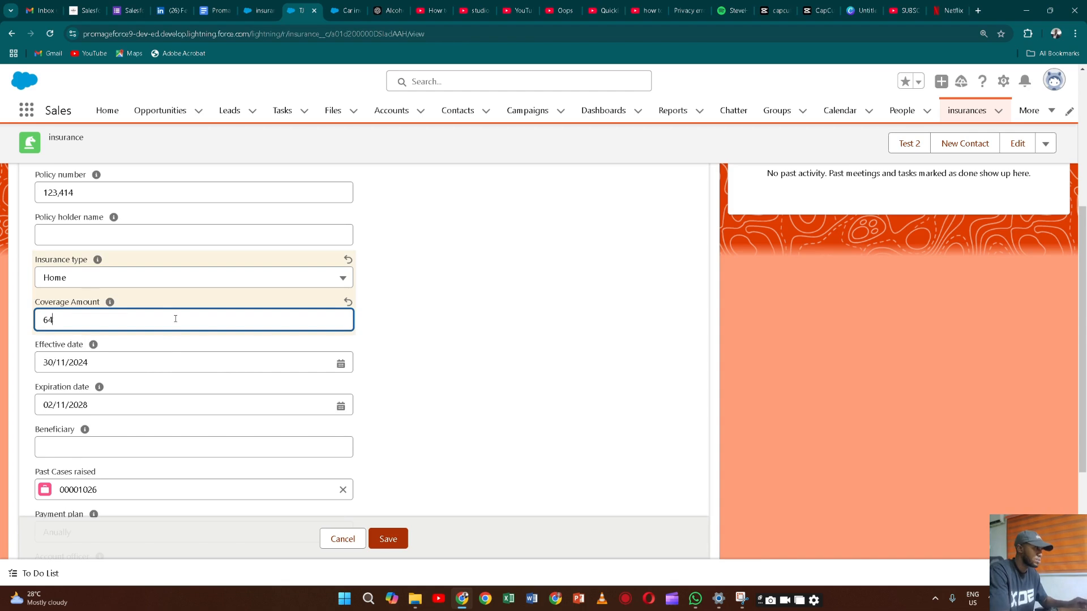
{"action": "type", "text": "000"}
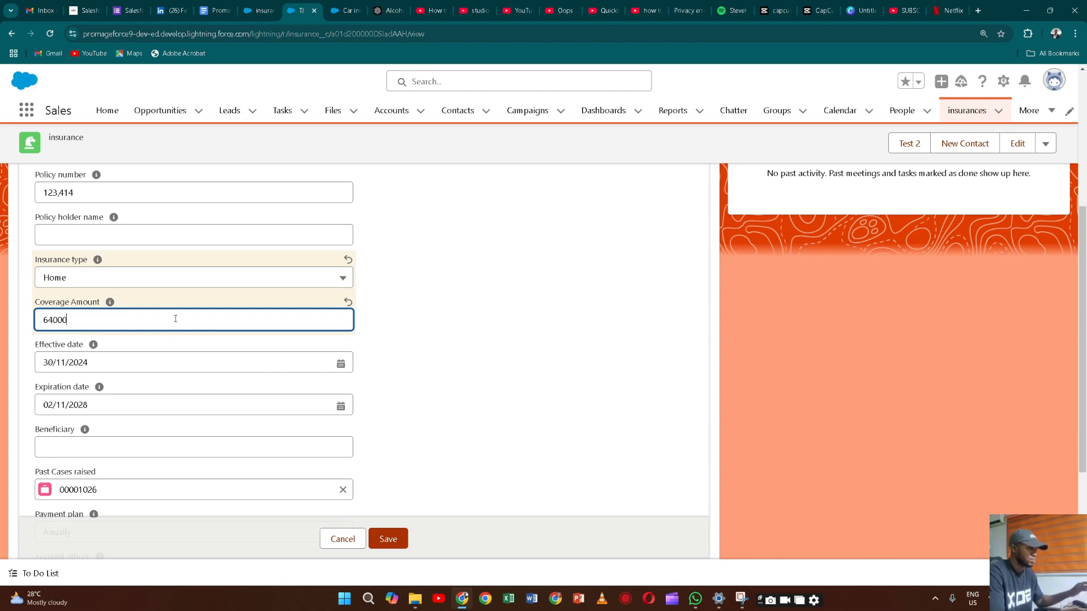
{"action": "left_click", "coordinate": [389, 539]}
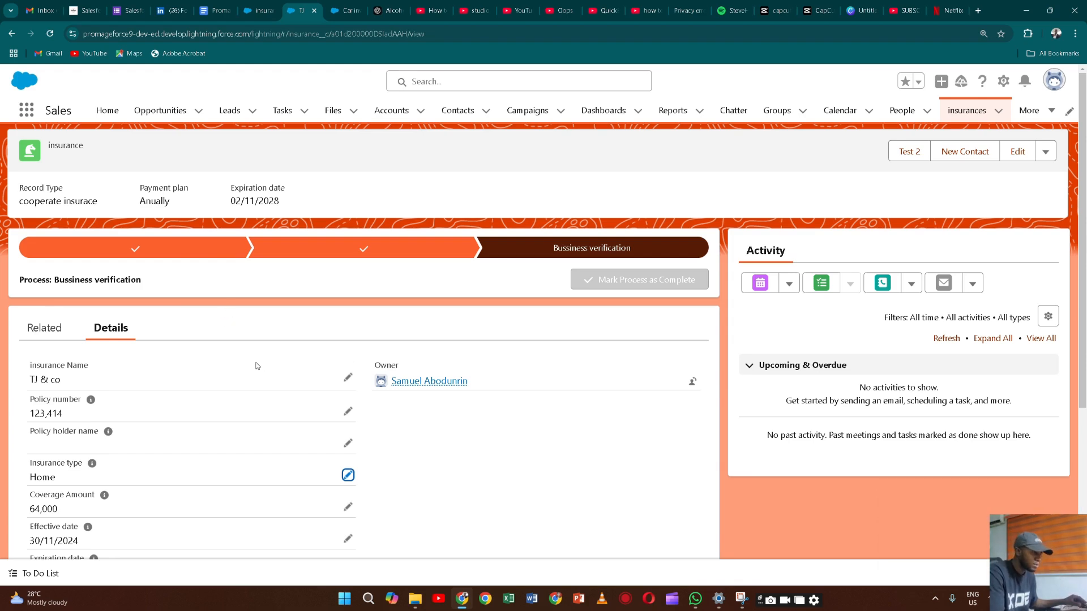
- Set the record's Insurance type to Automobile, save it and check the page for the bonus message
{"action": "scroll", "coordinate": [204, 428], "scroll_direction": "down", "scroll_amount": 5}
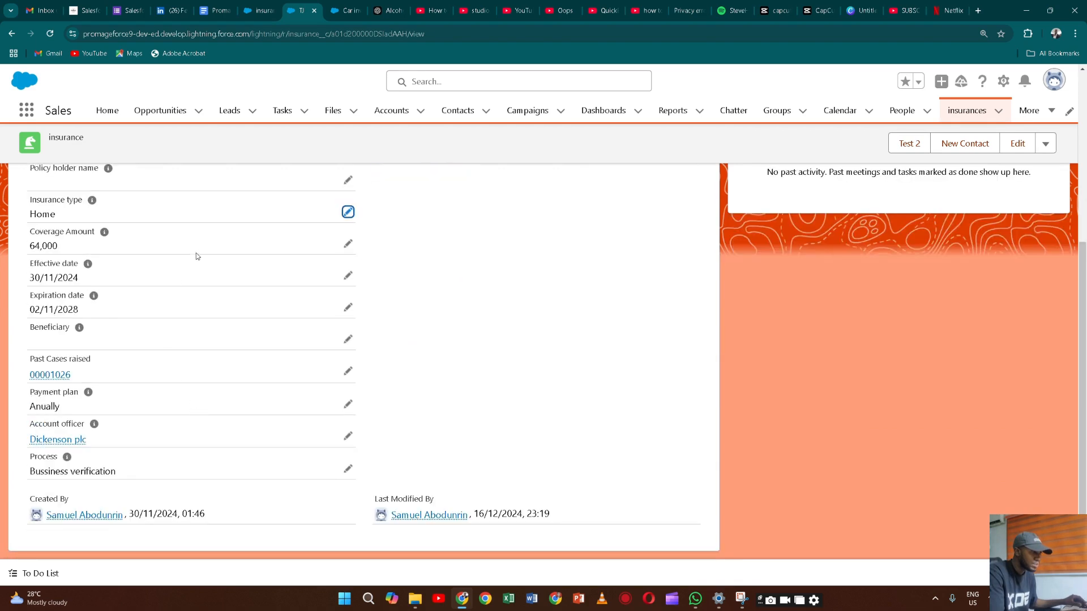
{"action": "left_click", "coordinate": [347, 213]}
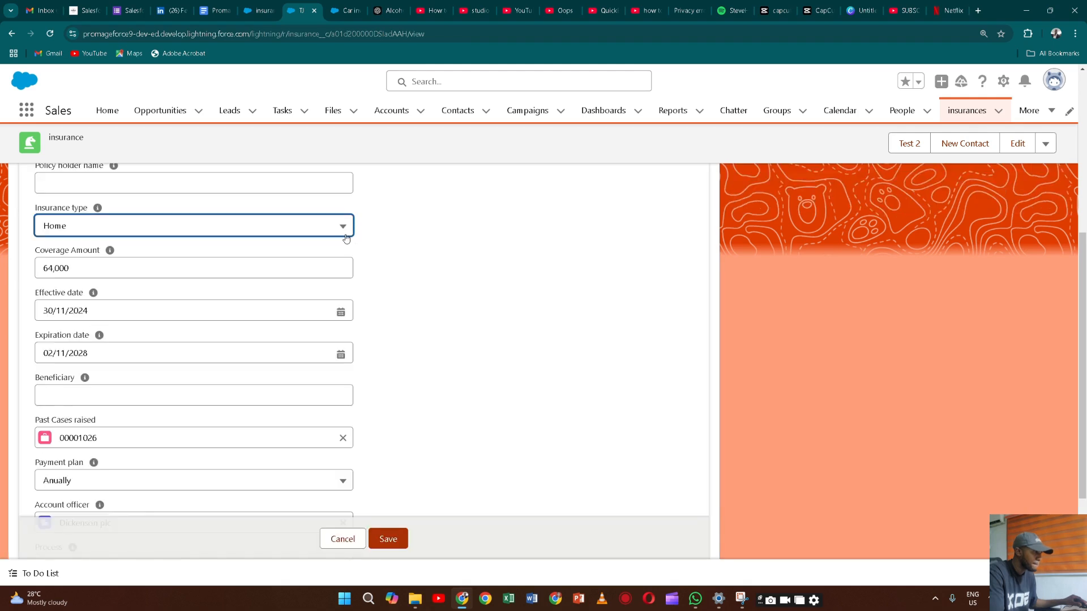
{"action": "left_click", "coordinate": [346, 235]}
{"action": "left_click", "coordinate": [313, 280]}
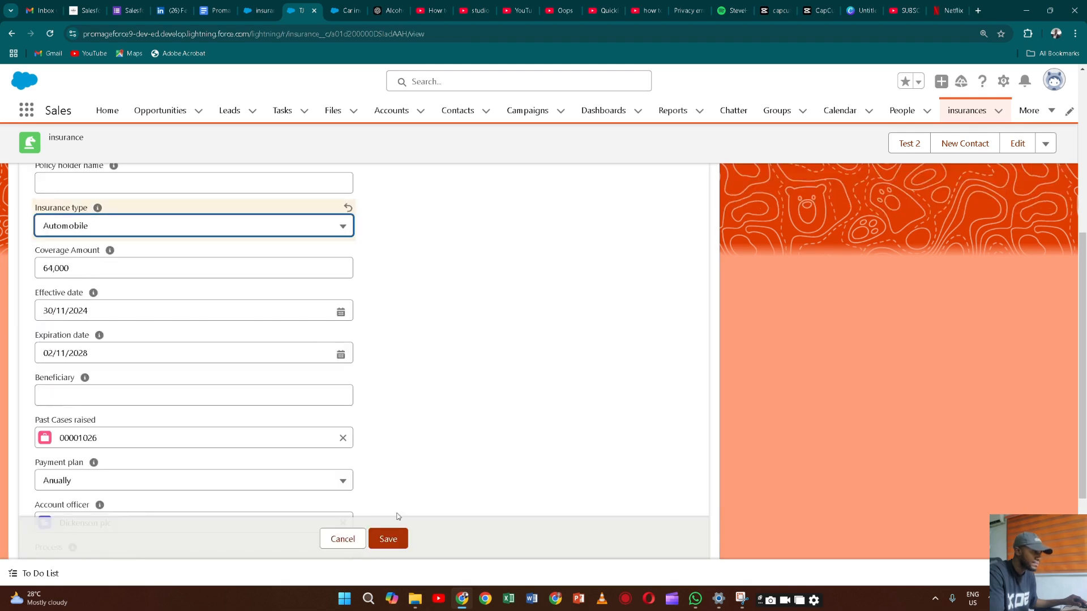
{"action": "left_click", "coordinate": [390, 540]}
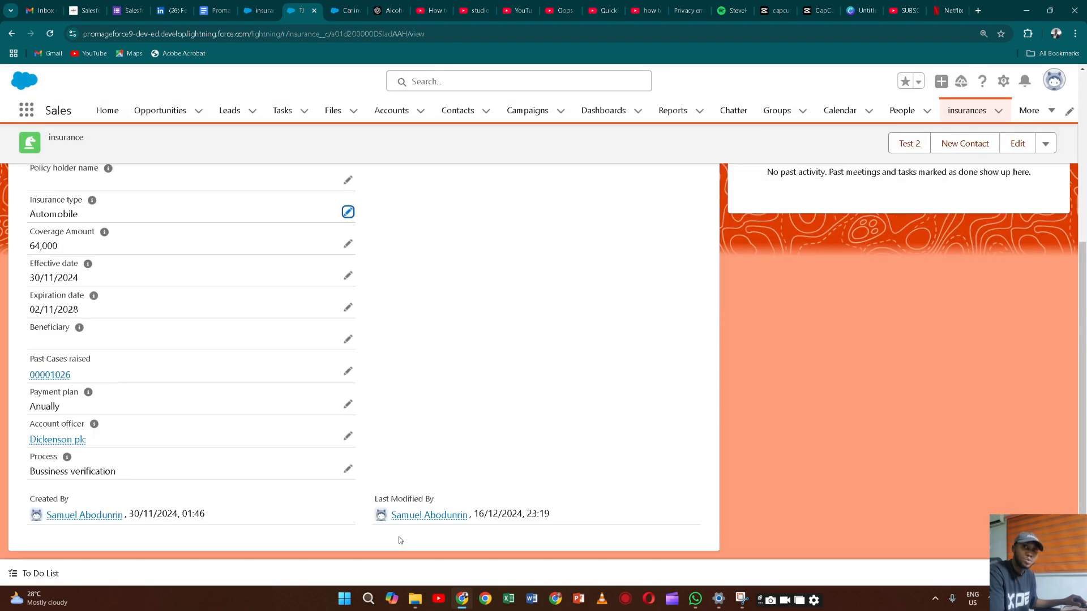
{"action": "scroll", "coordinate": [155, 260], "scroll_direction": "up", "scroll_amount": 5}
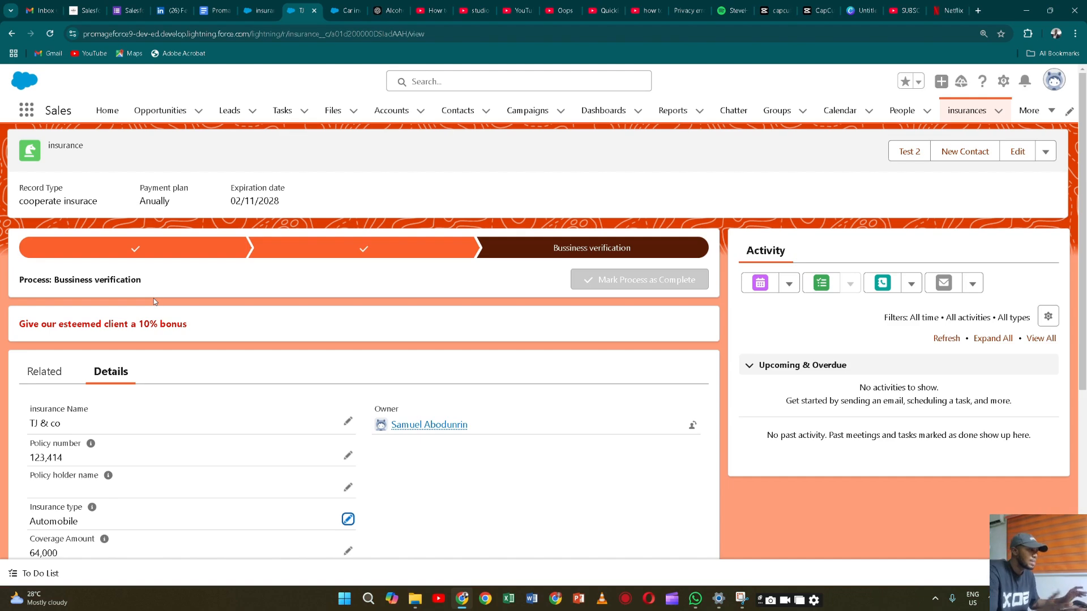
- Switch to the Lightning App Builder and delete the Related and Details tabs component from the insurance record page
{"action": "left_click", "coordinate": [247, 16]}
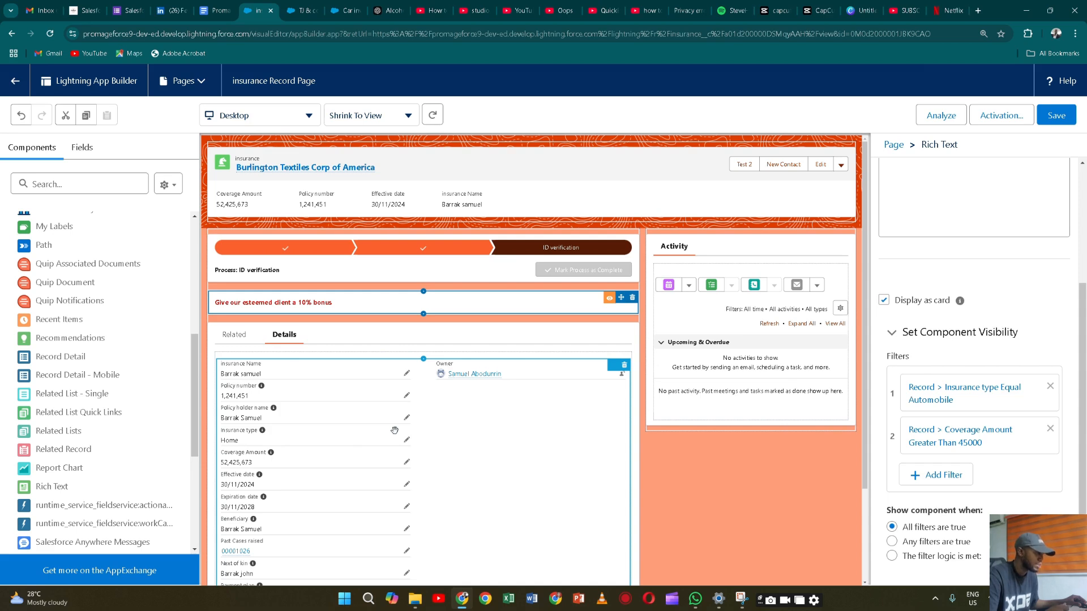
{"action": "left_click", "coordinate": [223, 355]}
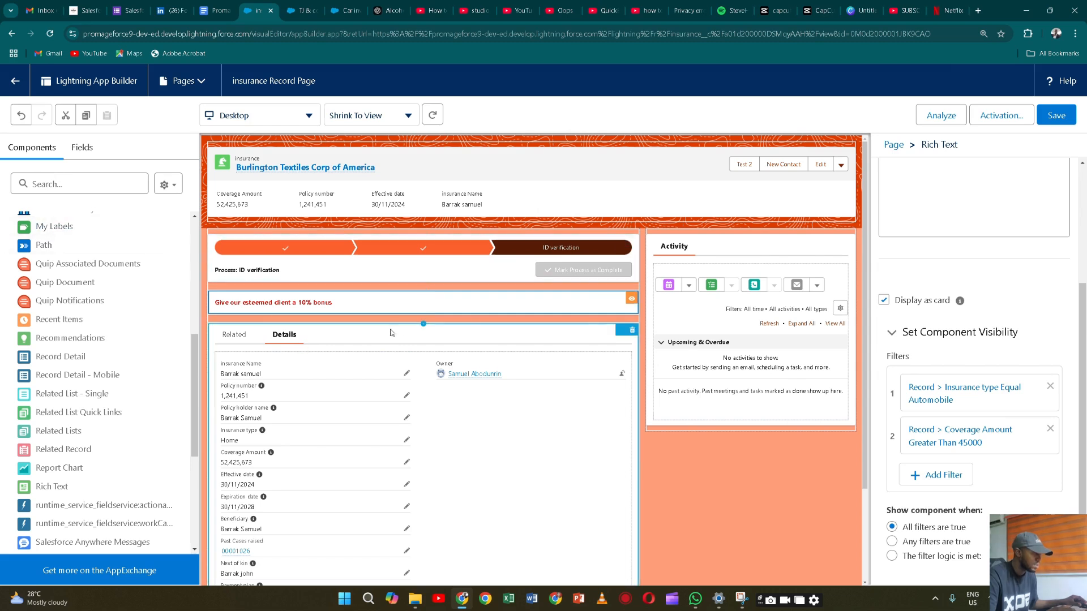
{"action": "left_click", "coordinate": [629, 340]}
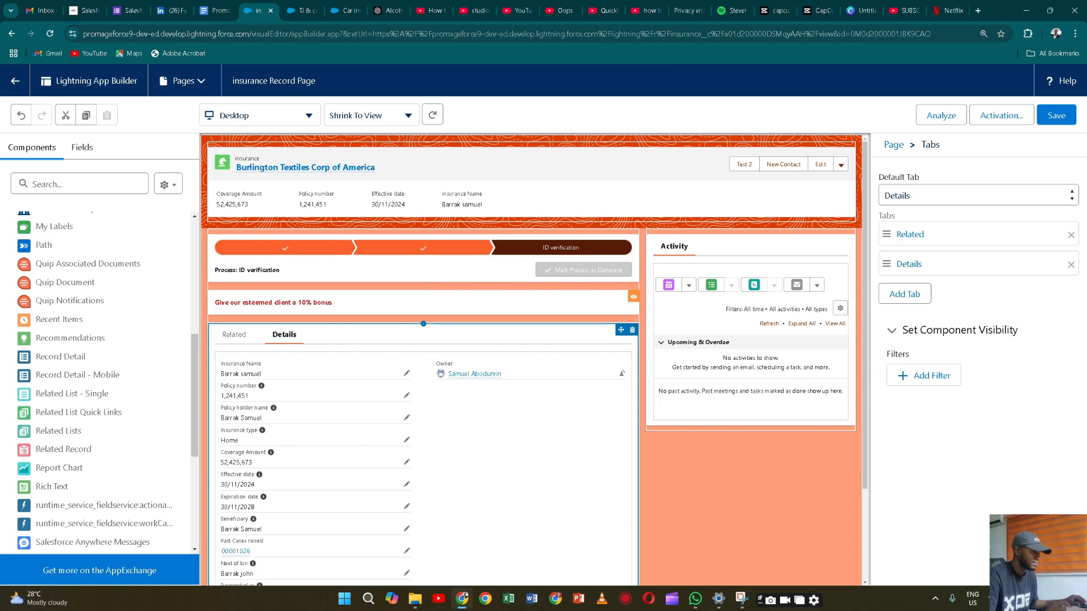
{"action": "left_click", "coordinate": [632, 330]}
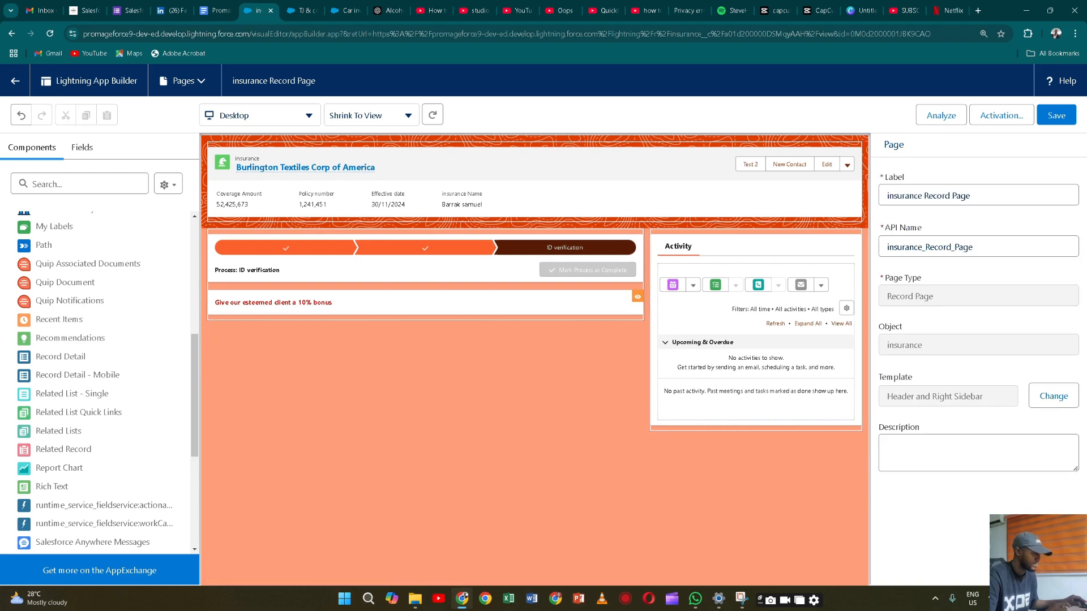
- Search the available insurance fields for "det", and clear the search to list all fields and field components
{"action": "type", "text": "deta"}
{"action": "left_click", "coordinate": [90, 148]}
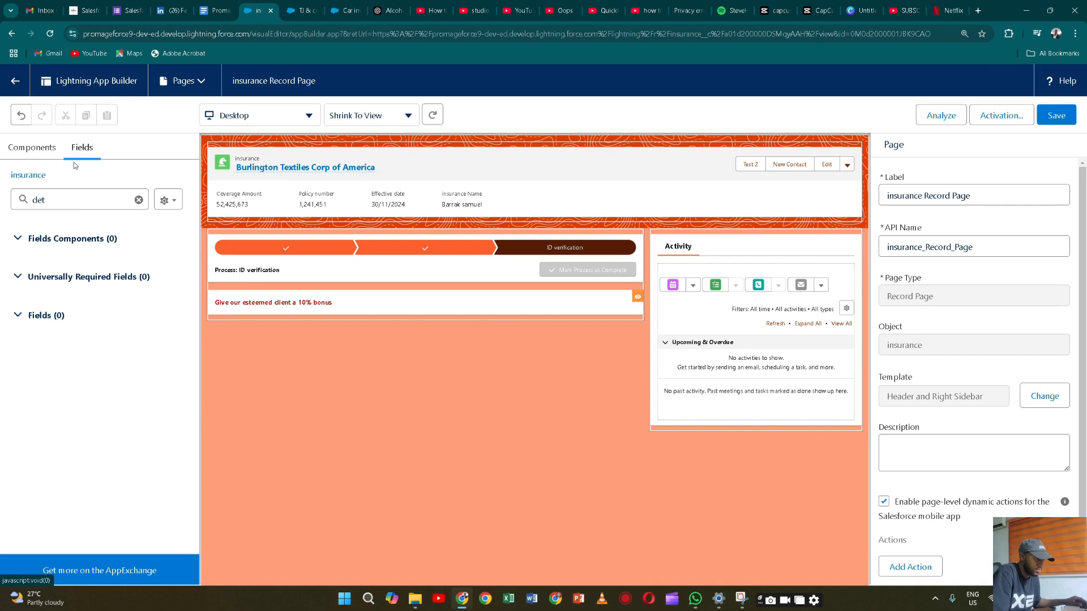
{"action": "left_click", "coordinate": [17, 238]}
{"action": "left_click", "coordinate": [18, 276]}
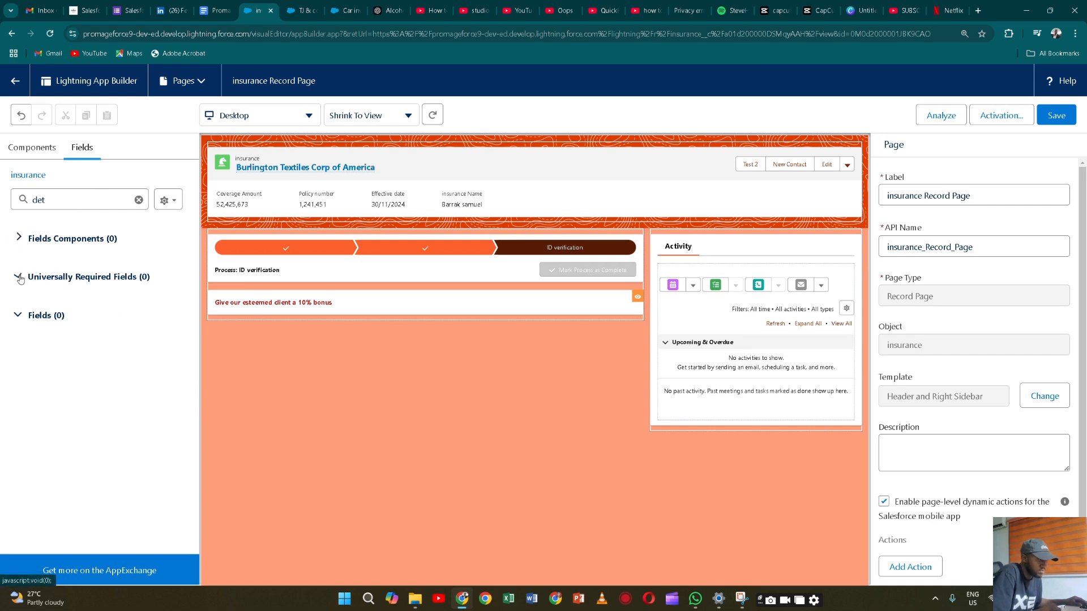
{"action": "left_click", "coordinate": [18, 314]}
{"action": "left_click", "coordinate": [19, 315]}
{"action": "left_click", "coordinate": [58, 198]}
{"action": "key", "text": "BackSpace"}
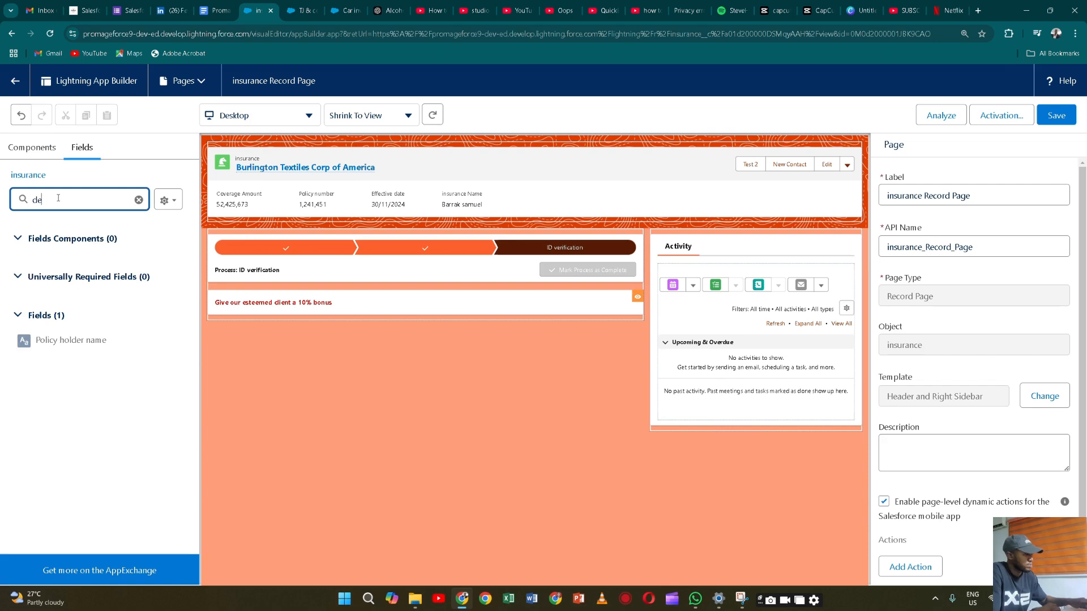
{"action": "key", "text": "BackSpace"}
{"action": "key", "text": "BackSpace"}
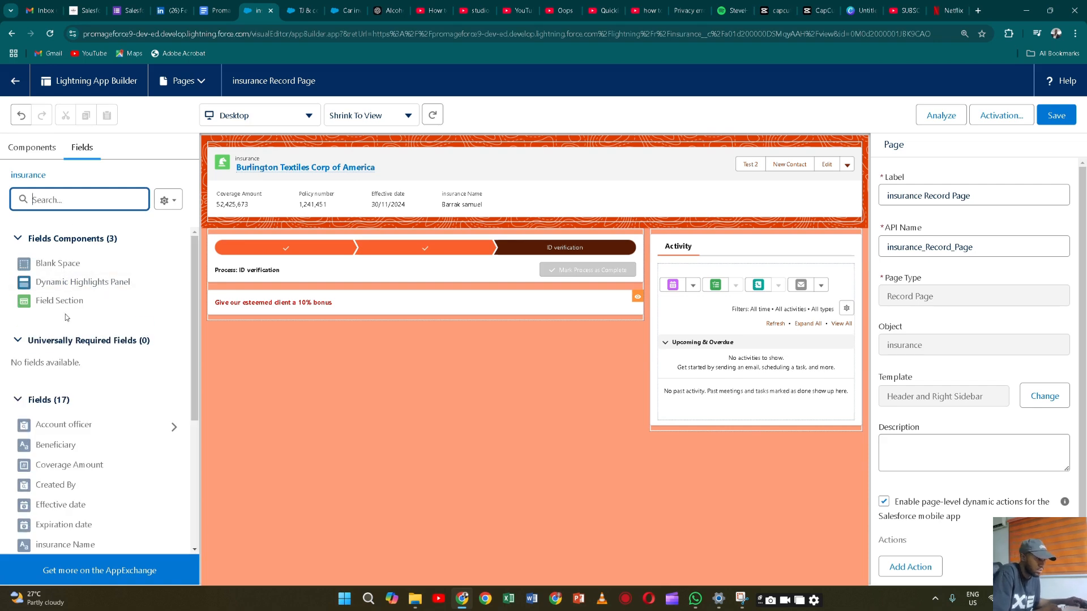
- Add a two-column Field Section below the Rich Text bonus message on the record page
{"action": "left_click_drag", "start_coordinate": [62, 301], "coordinate": [348, 311]}
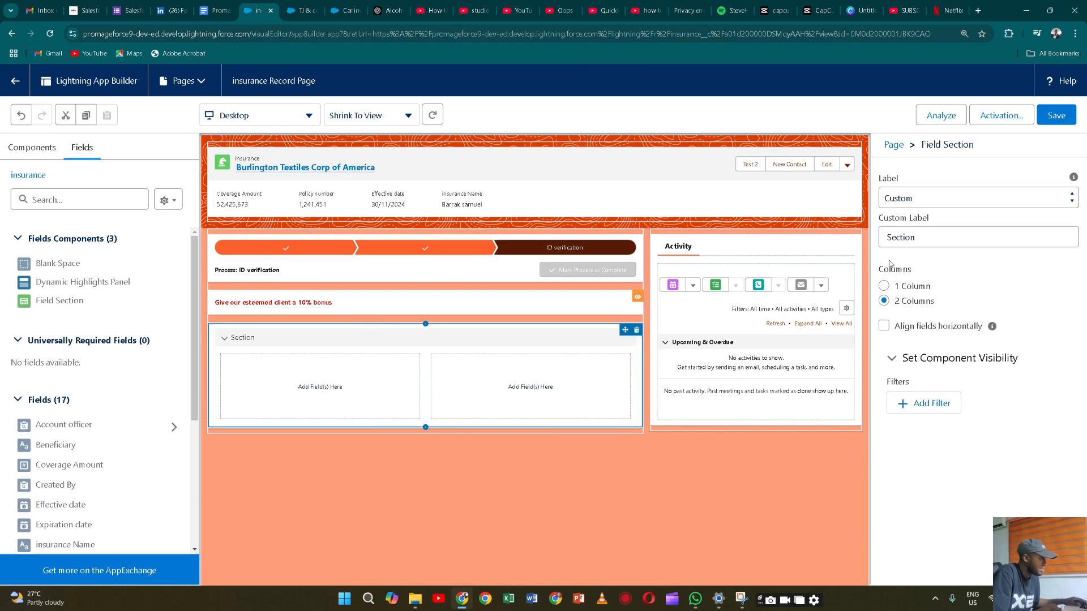
{"action": "left_click", "coordinate": [883, 287]}
{"action": "left_click", "coordinate": [884, 301]}
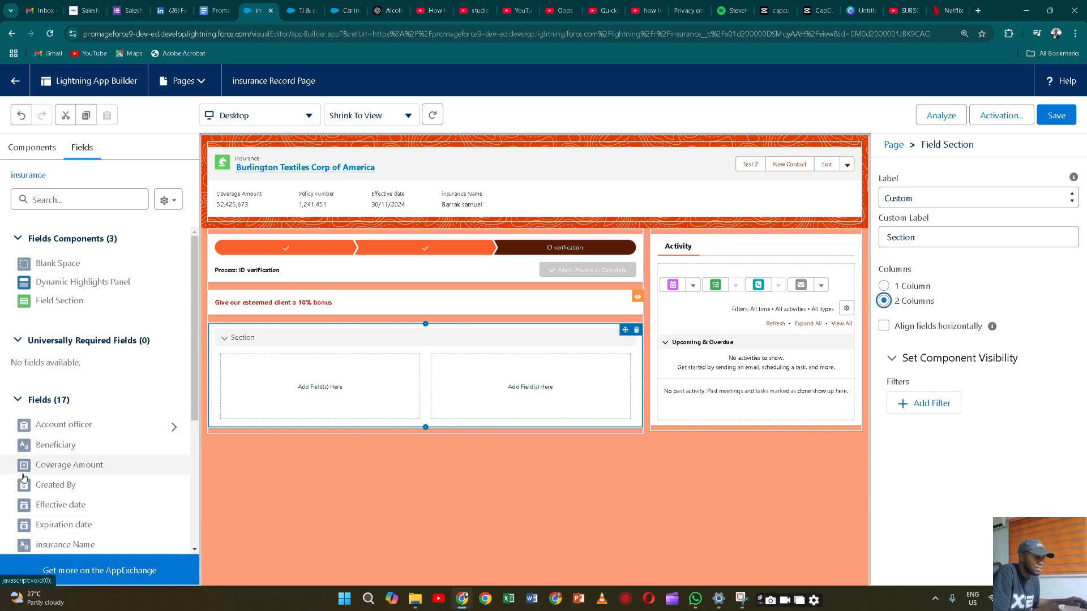
- Add the Account officer, Beneficiary, Next of kin and Owner fields to the Field Section's first column, in that order
{"action": "left_click_drag", "start_coordinate": [71, 425], "coordinate": [244, 368]}
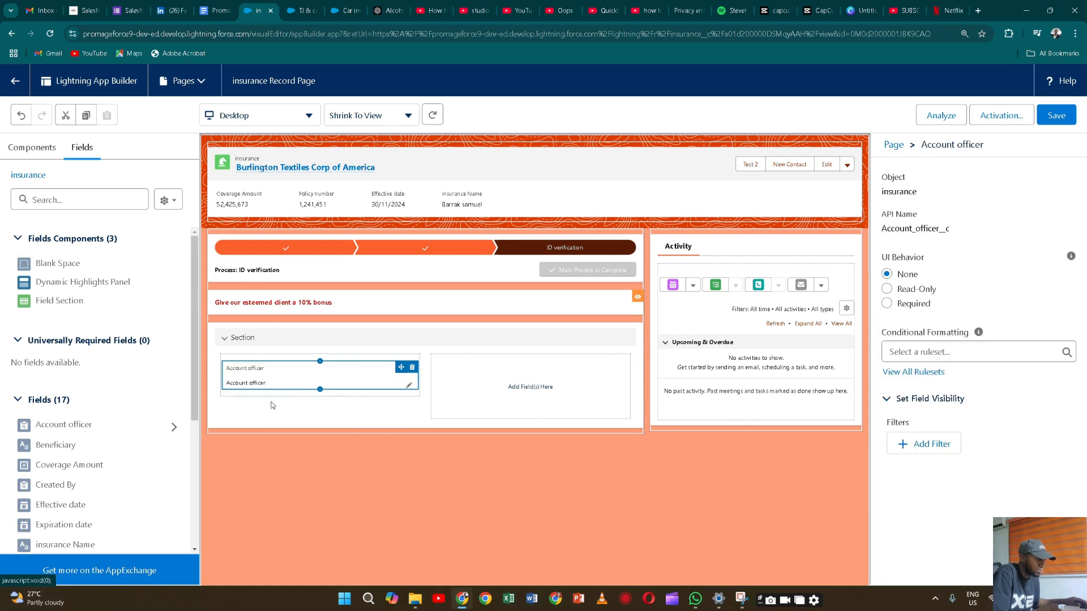
{"action": "left_click_drag", "start_coordinate": [56, 444], "coordinate": [245, 397]}
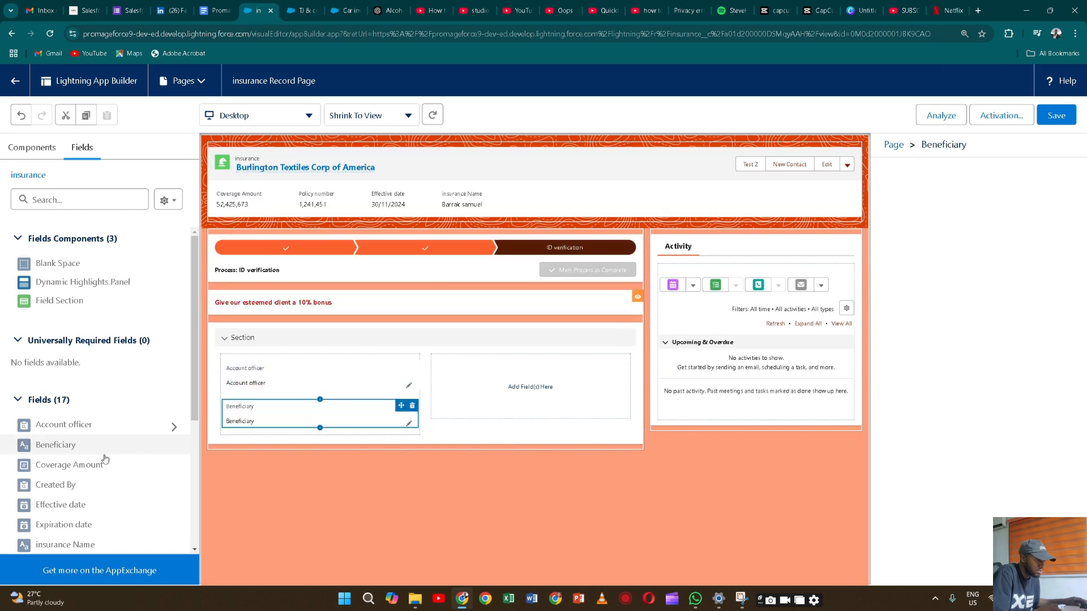
{"action": "scroll", "coordinate": [68, 452], "scroll_direction": "down", "scroll_amount": 2}
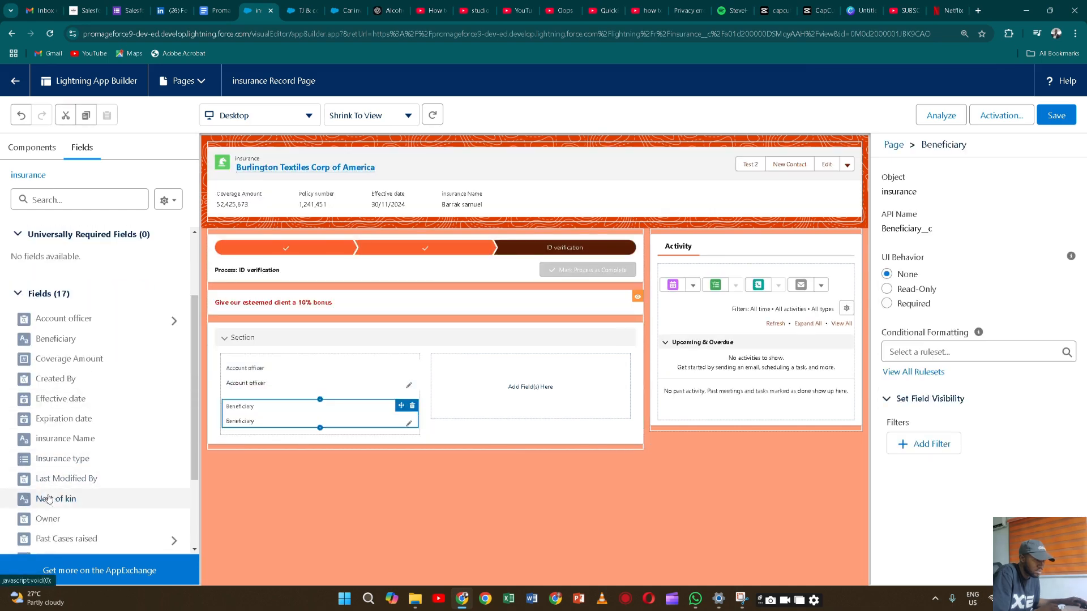
{"action": "left_click_drag", "start_coordinate": [49, 504], "coordinate": [238, 428]}
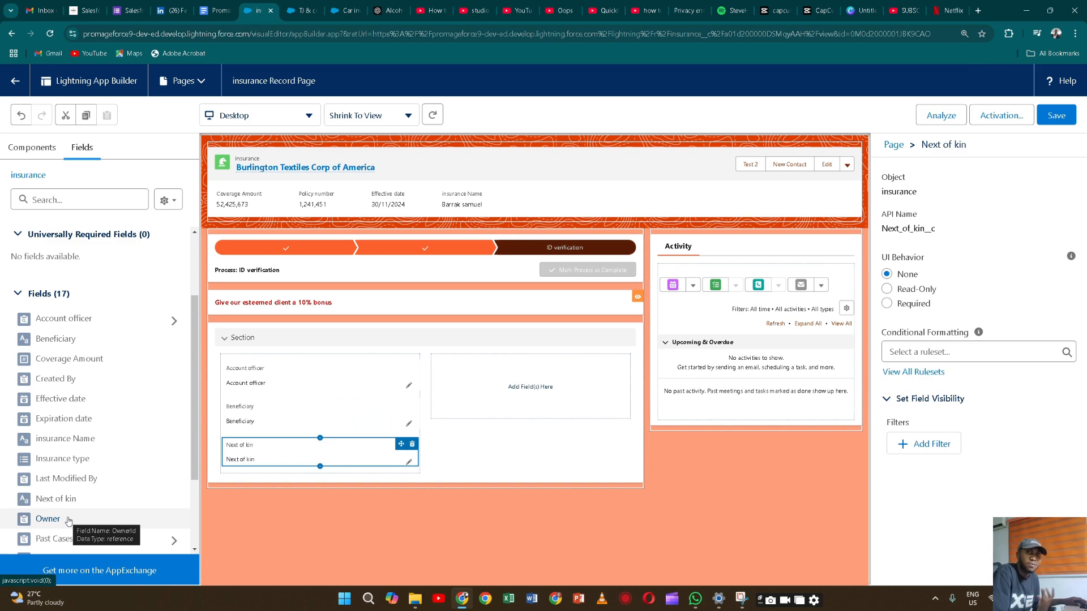
{"action": "left_click_drag", "start_coordinate": [68, 521], "coordinate": [230, 470]}
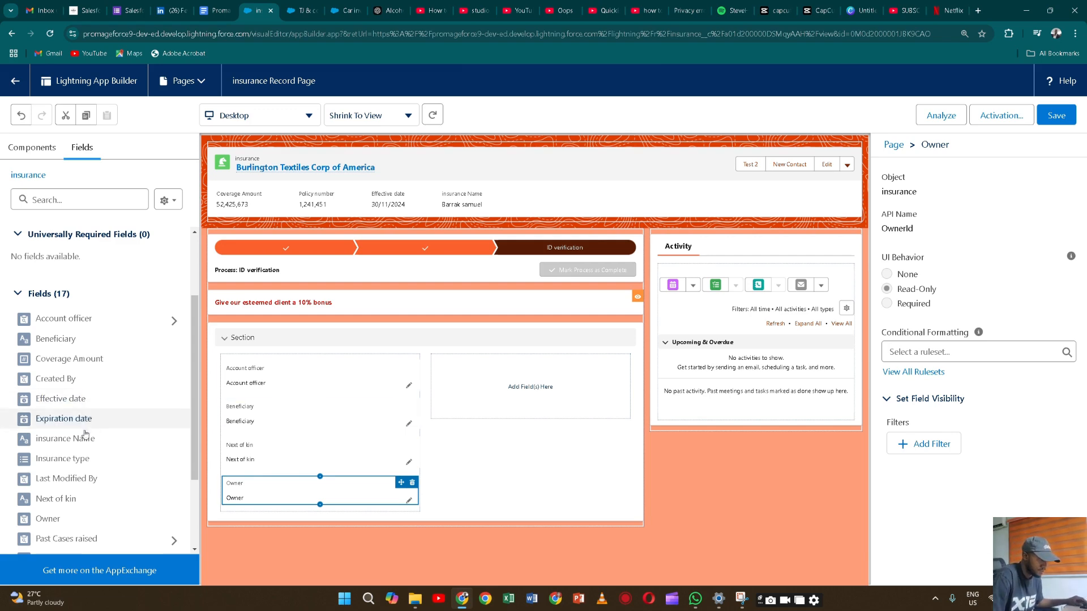
- Add the Last Modified By, insurance Name and Payment plan fields to the Field Section's second column
{"action": "left_click_drag", "start_coordinate": [49, 482], "coordinate": [440, 365]}
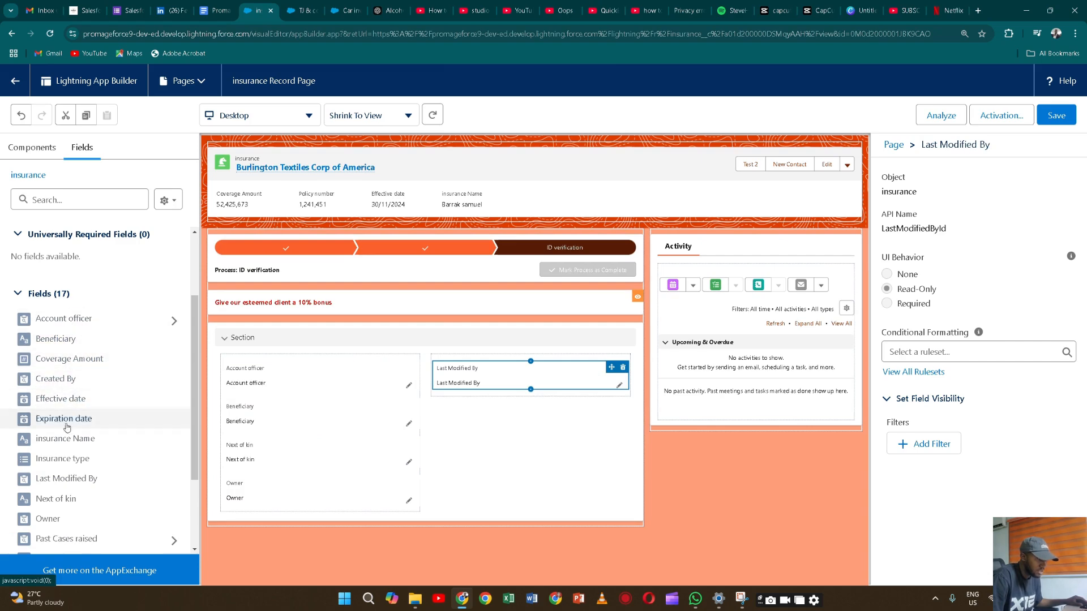
{"action": "scroll", "coordinate": [74, 492], "scroll_direction": "down", "scroll_amount": 2}
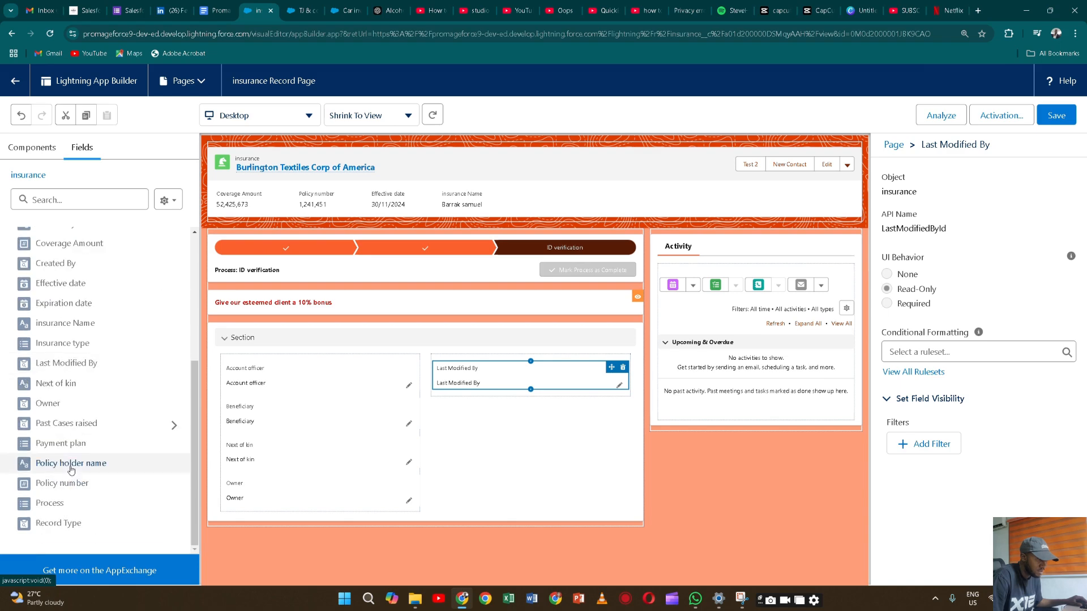
{"action": "left_click_drag", "start_coordinate": [66, 443], "coordinate": [436, 399]}
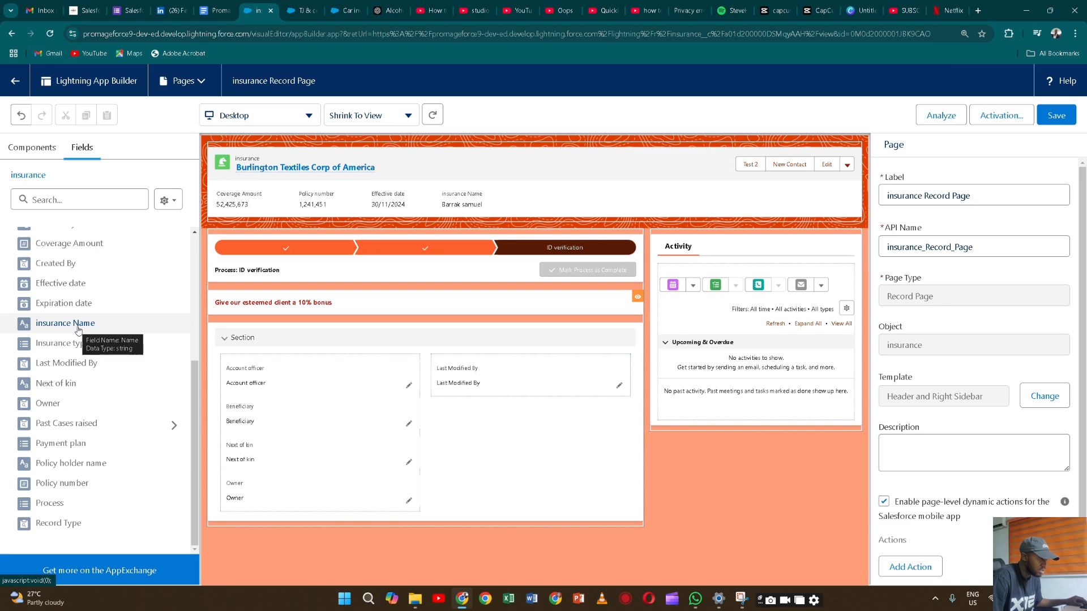
{"action": "left_click_drag", "start_coordinate": [79, 329], "coordinate": [448, 401]}
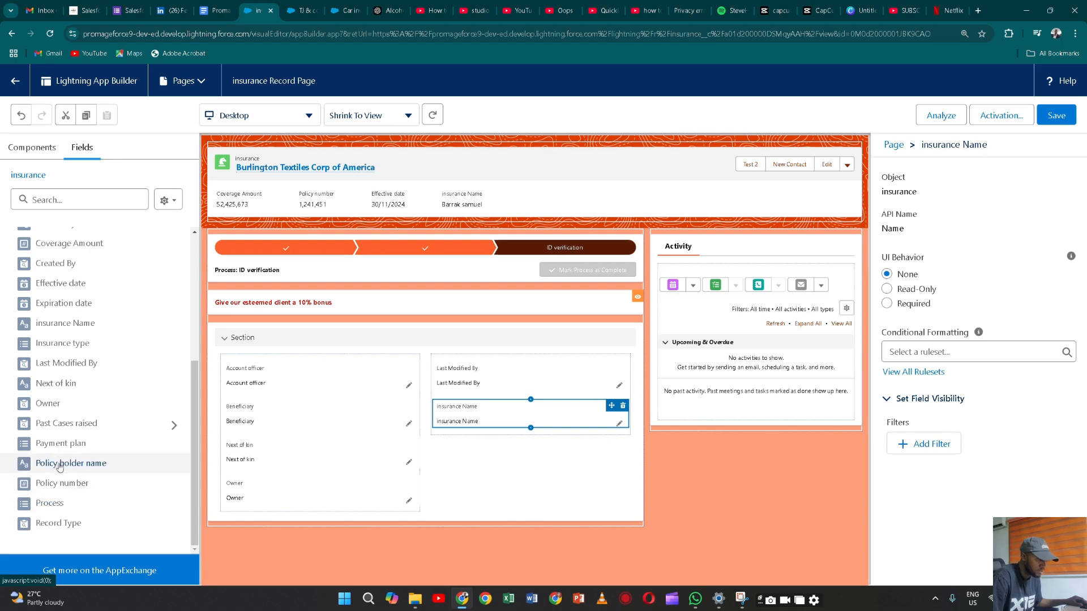
{"action": "left_click_drag", "start_coordinate": [62, 448], "coordinate": [457, 435]}
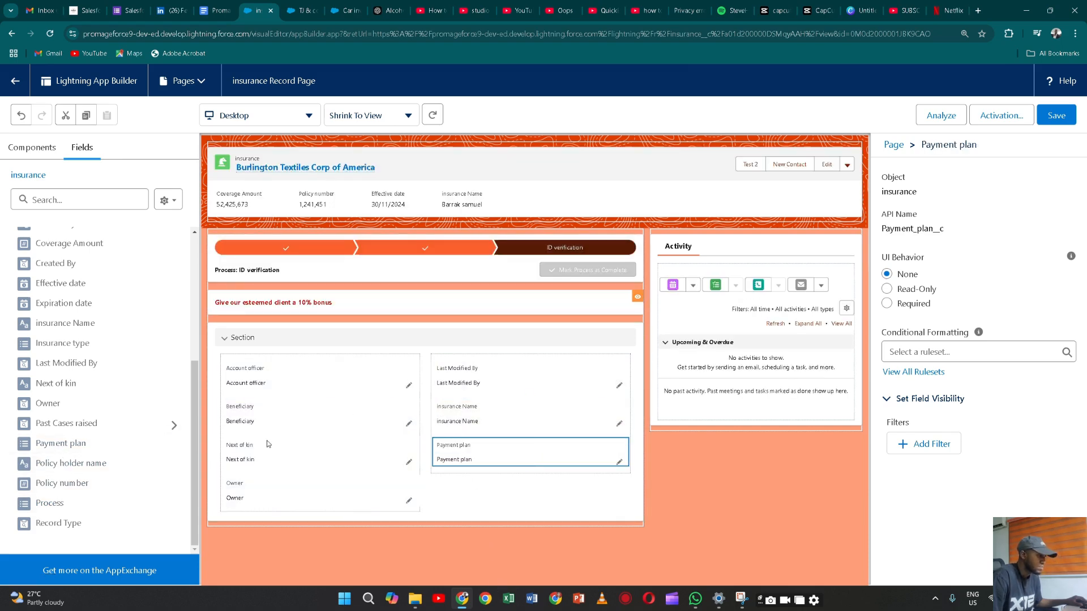
- Add the Process field to the Field Section's second column, and insert another Field Section with one column below it
{"action": "left_click_drag", "start_coordinate": [50, 503], "coordinate": [444, 478]}
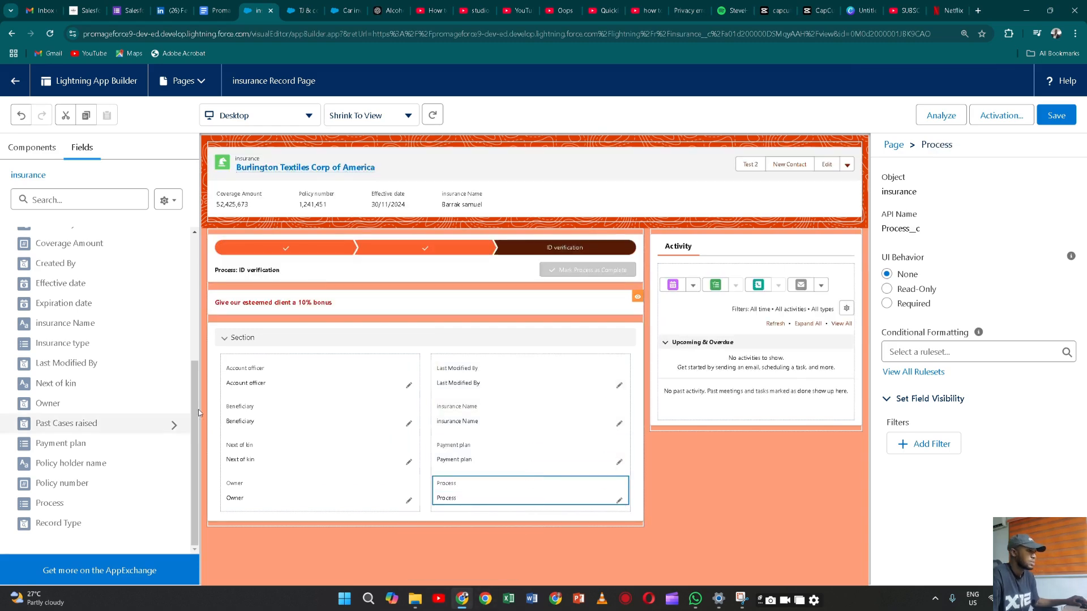
{"action": "scroll", "coordinate": [34, 289], "scroll_direction": "up", "scroll_amount": 5}
{"action": "left_click_drag", "start_coordinate": [54, 306], "coordinate": [251, 522]}
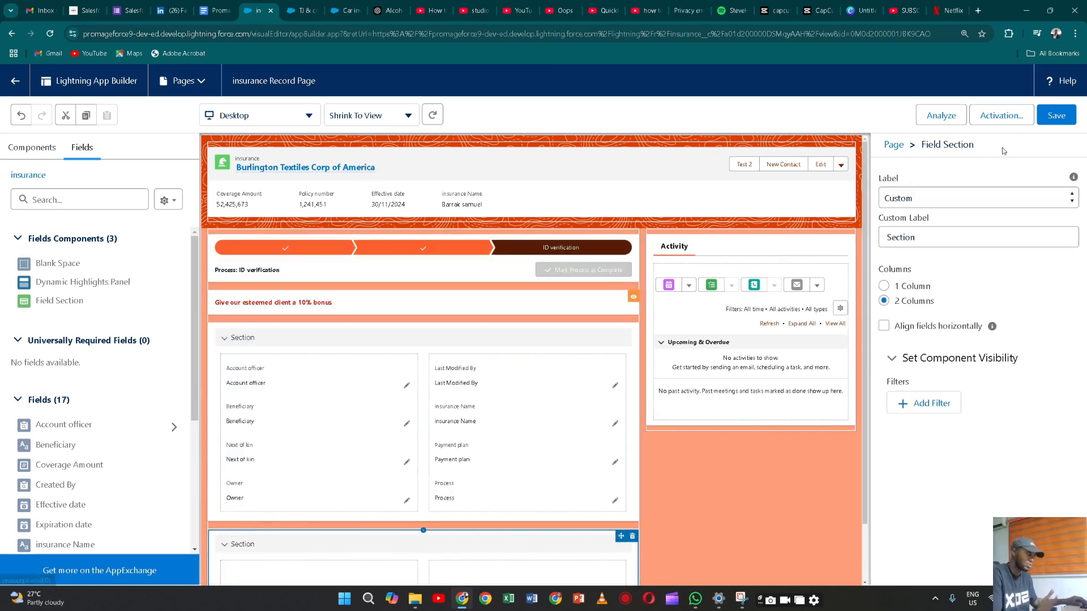
{"action": "left_click", "coordinate": [884, 286]}
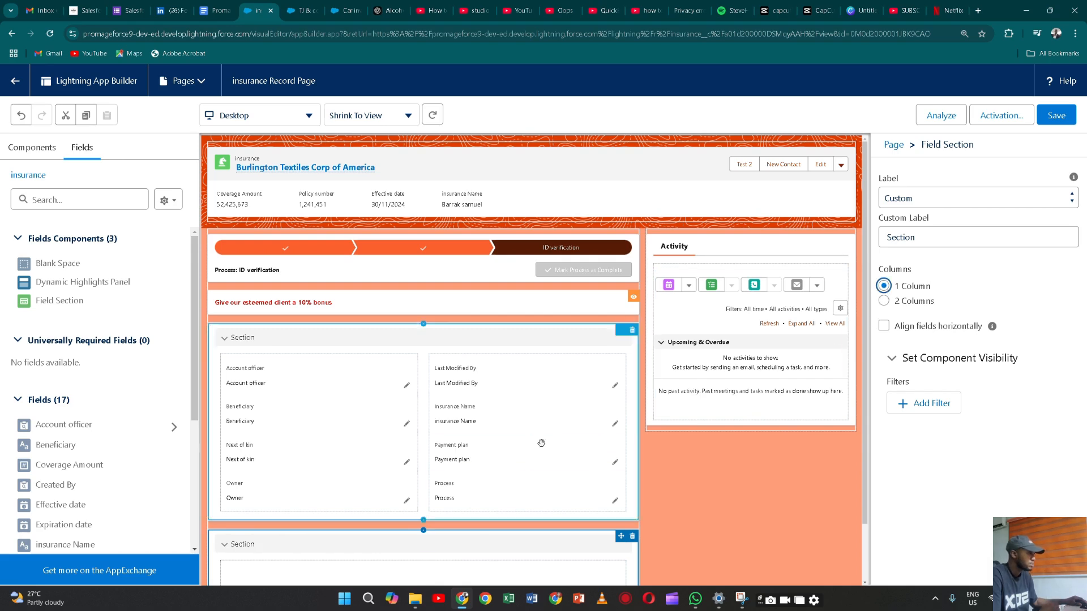
- Add the Effective date field and, beneath it, the Expiration date field to the one-column Field Section
{"action": "scroll", "coordinate": [515, 430], "scroll_direction": "down", "scroll_amount": 1}
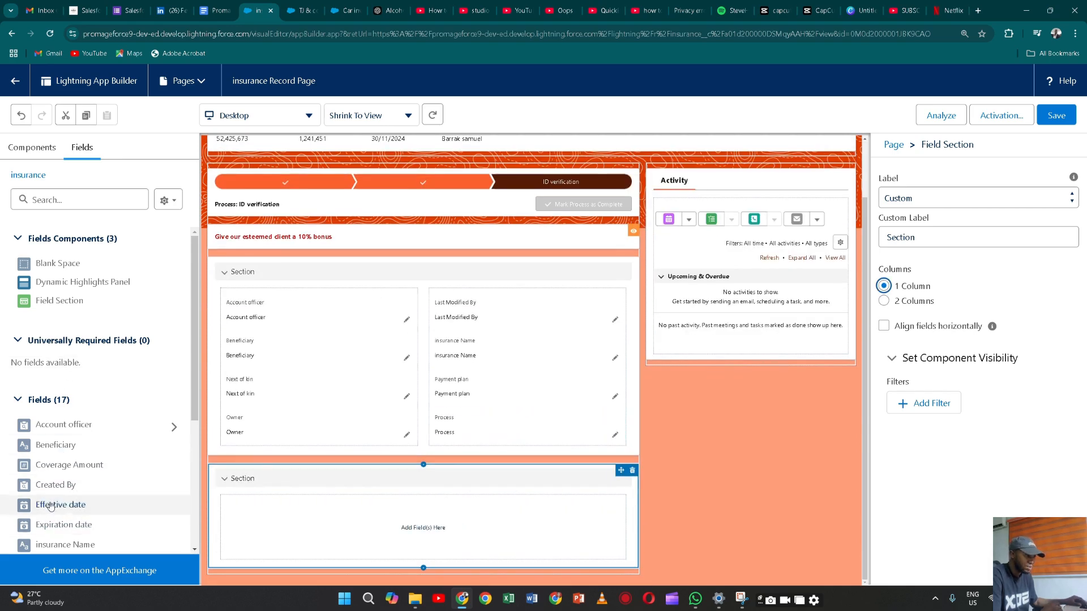
{"action": "scroll", "coordinate": [59, 481], "scroll_direction": "down", "scroll_amount": 3}
{"action": "left_click_drag", "start_coordinate": [61, 349], "coordinate": [249, 512]}
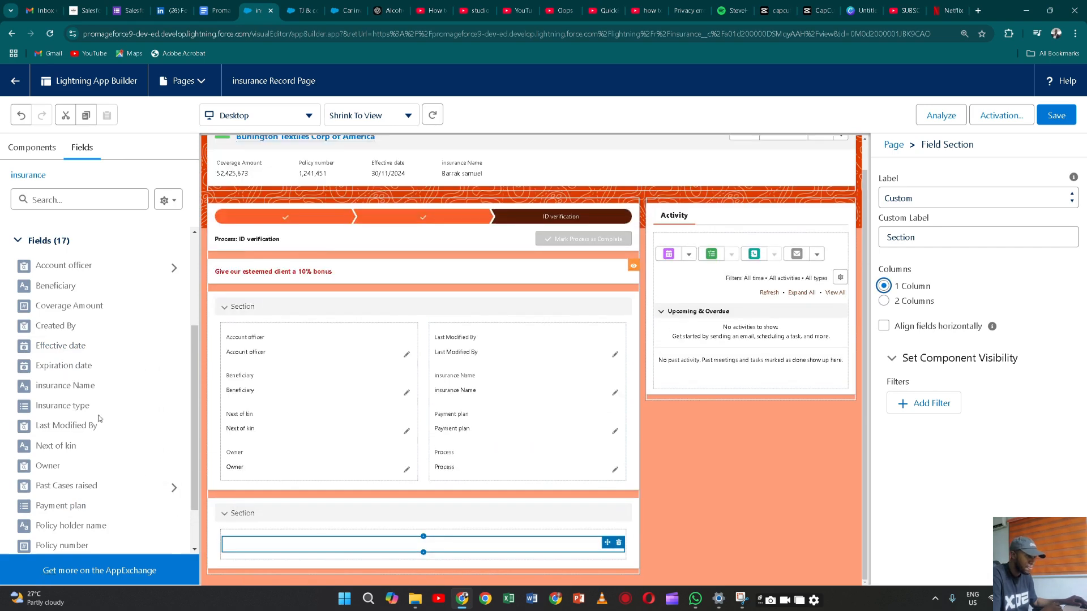
{"action": "left_click", "coordinate": [60, 368]}
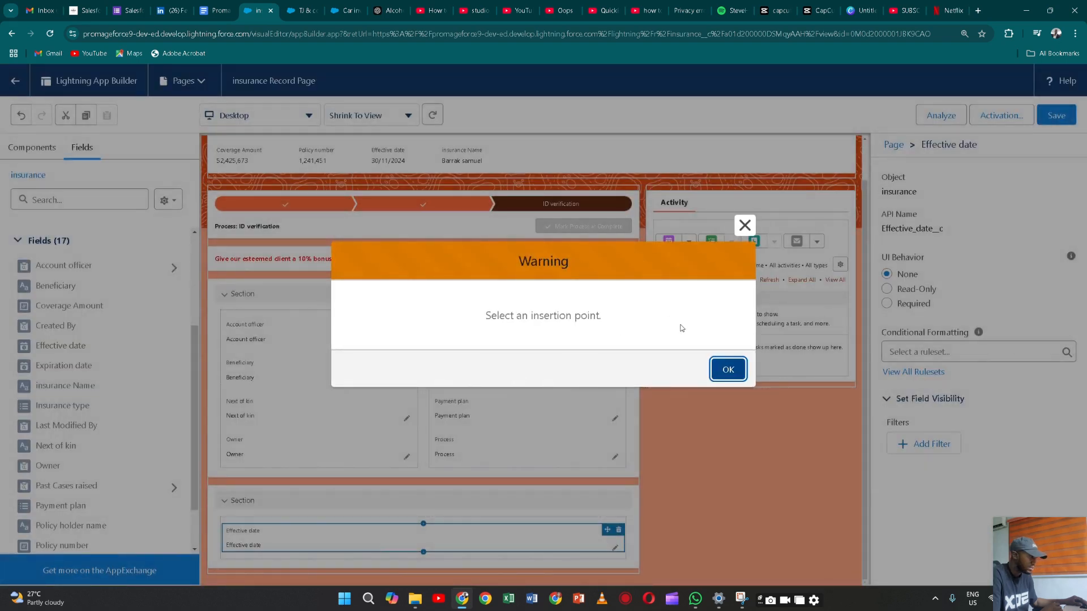
{"action": "left_click", "coordinate": [741, 237]}
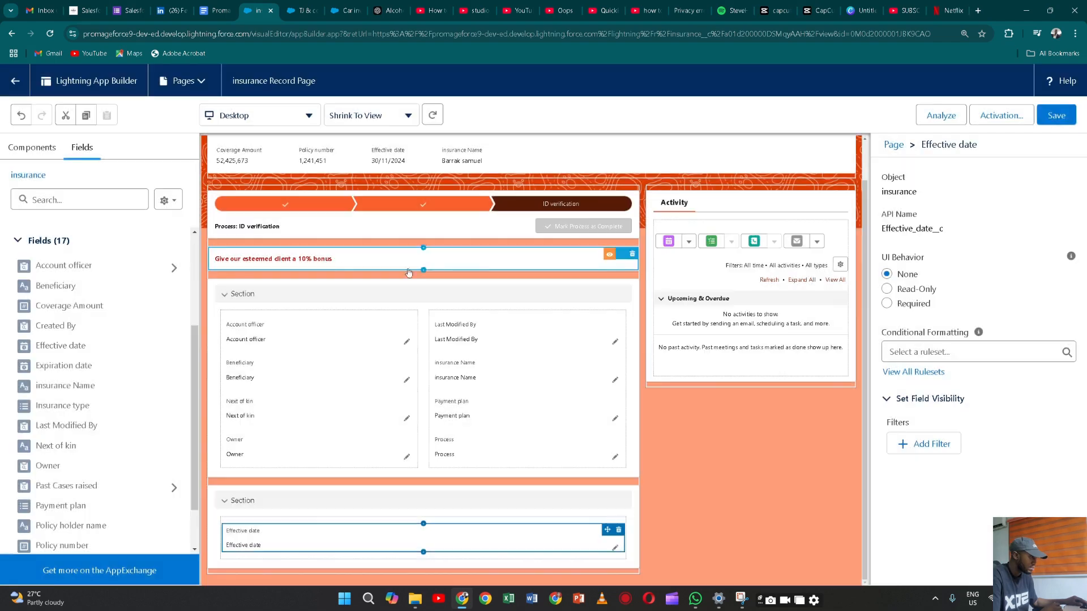
{"action": "left_click_drag", "start_coordinate": [59, 367], "coordinate": [313, 562]}
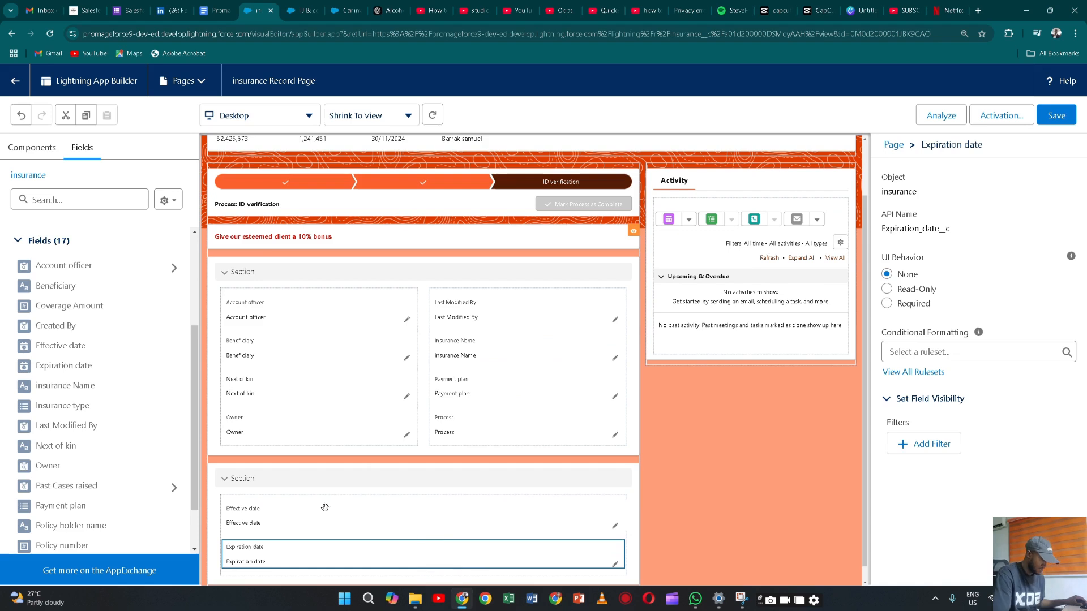
- Set the one-column Field Section's custom label to "Plan date" and save the record page
{"action": "left_click", "coordinate": [381, 485]}
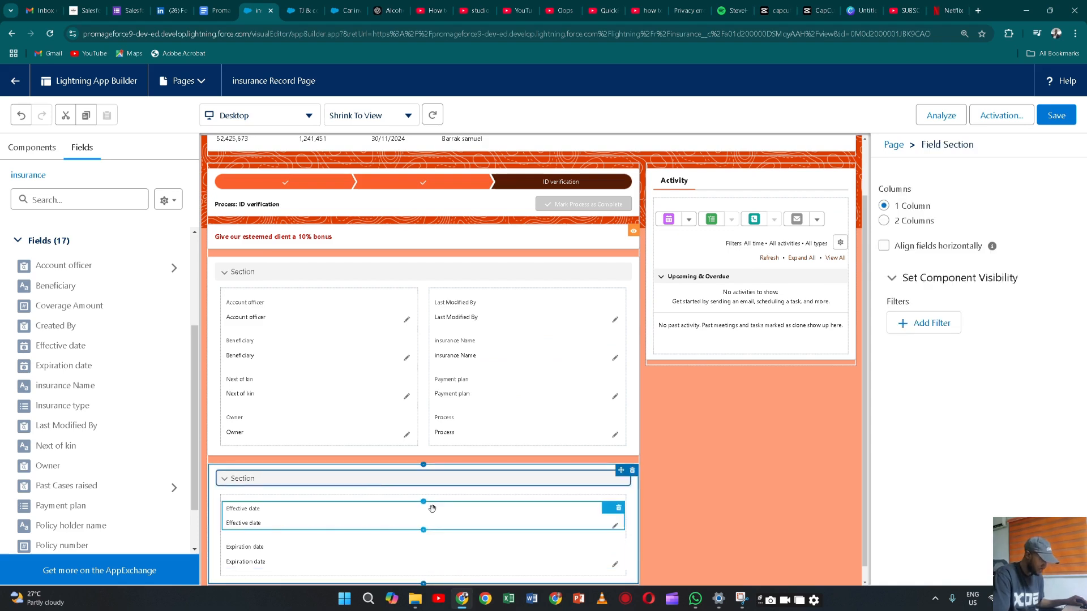
{"action": "left_click", "coordinate": [967, 237]}
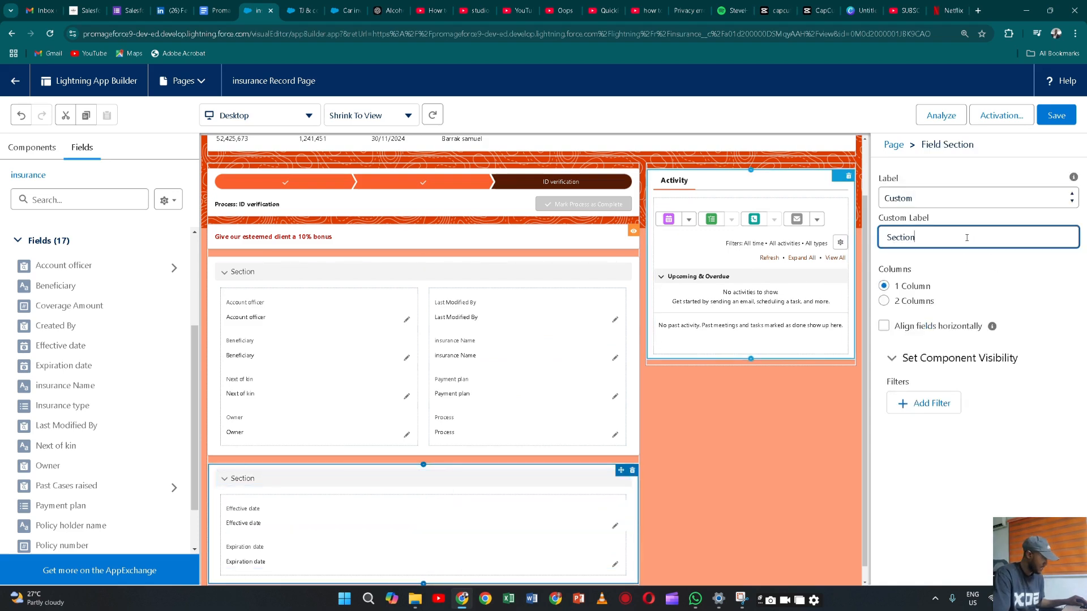
{"action": "key", "text": "BackSpace"}
{"action": "key", "text": "BackSpace"}
{"action": "key", "text": "BackSpace"}
{"action": "key", "text": "BackSpace"}
{"action": "key", "text": "BackSpace"}
{"action": "key", "text": "BackSpace"}
{"action": "key", "text": "BackSpace"}
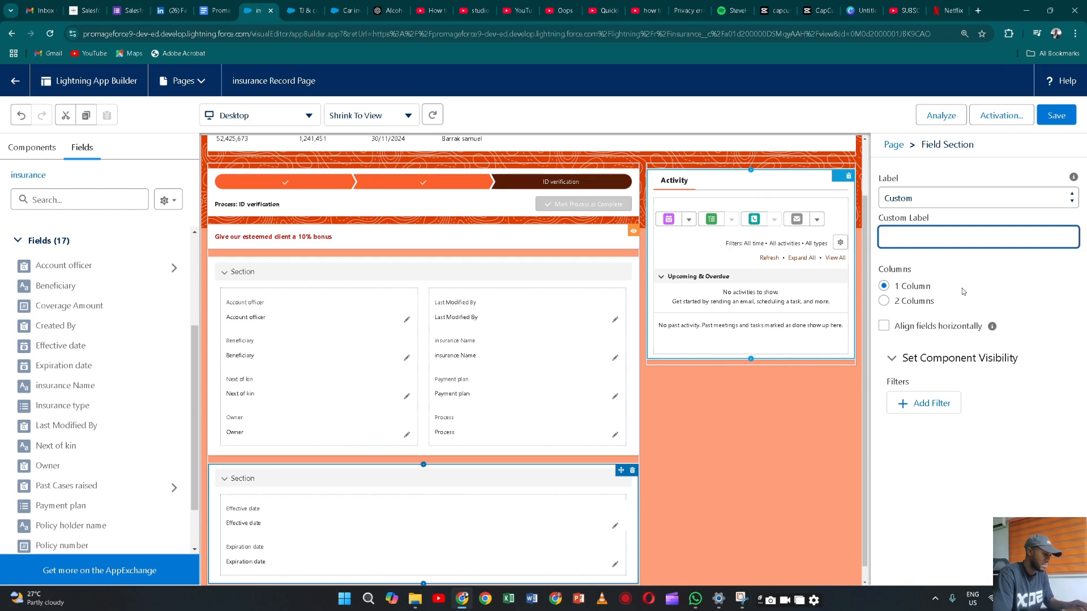
{"action": "type", "text": "Plan date"}
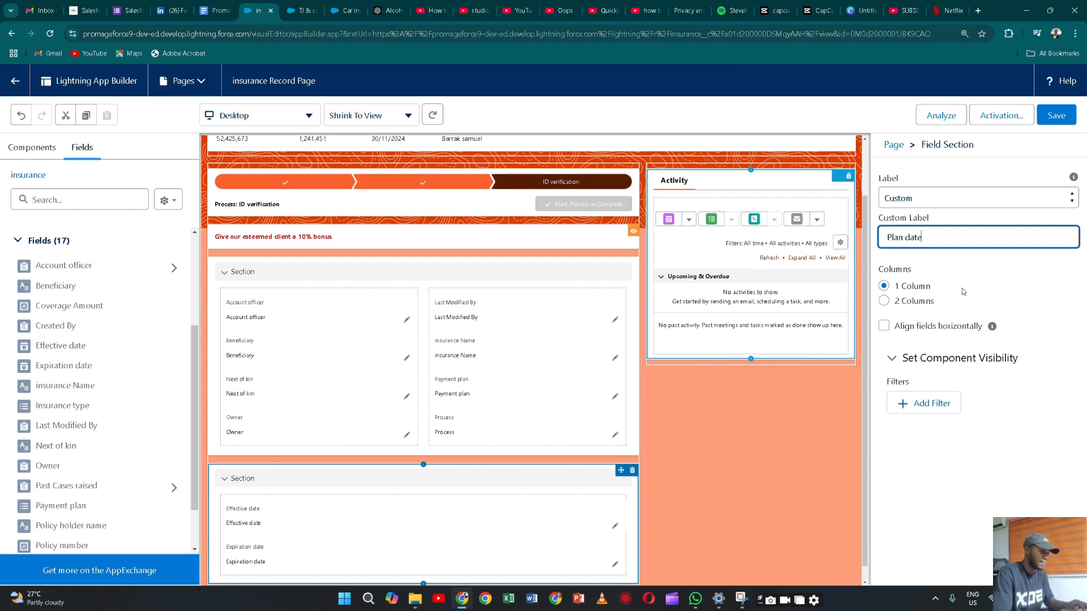
{"action": "left_click", "coordinate": [1048, 422]}
{"action": "left_click", "coordinate": [1056, 115]}
- Add a visibility filter to the Plan date section for Payment plan Equal Monthly, and save the page
{"action": "scroll", "coordinate": [320, 515], "scroll_direction": "down", "scroll_amount": 1}
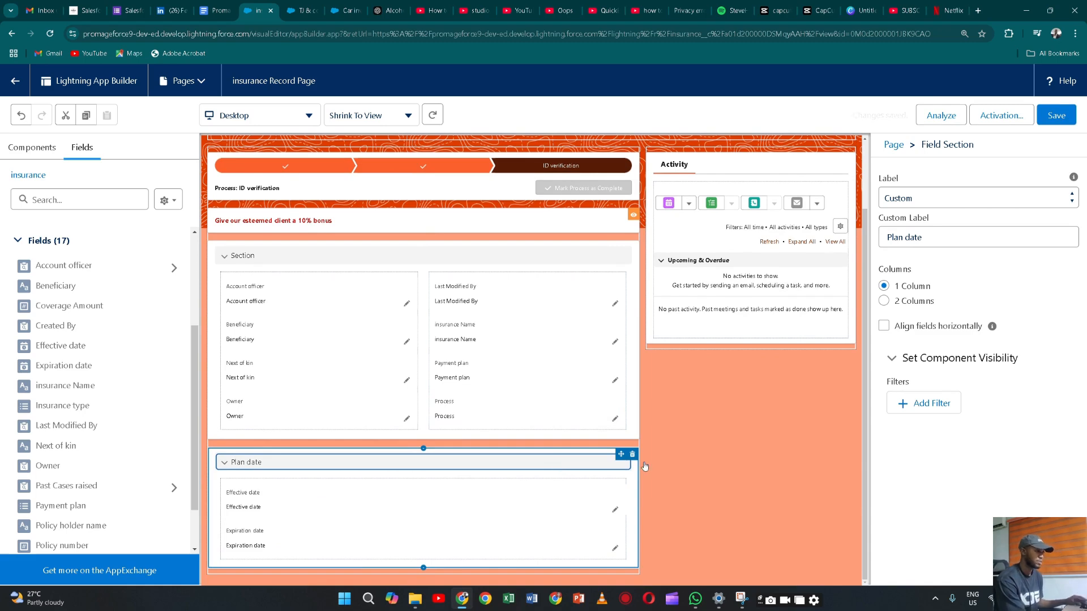
{"action": "left_click", "coordinate": [586, 446]}
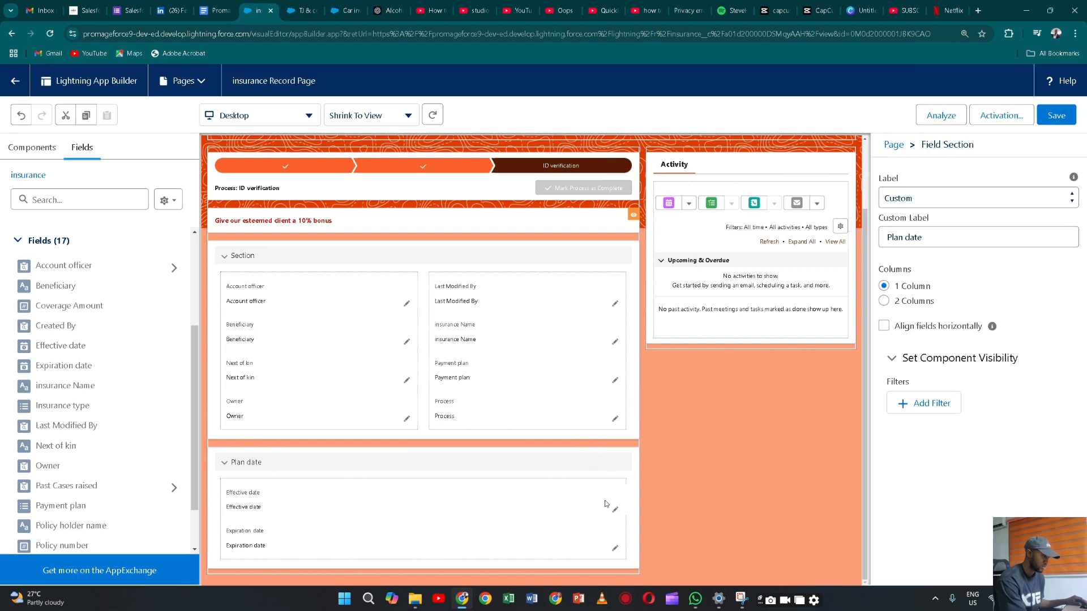
{"action": "left_click", "coordinate": [580, 444]}
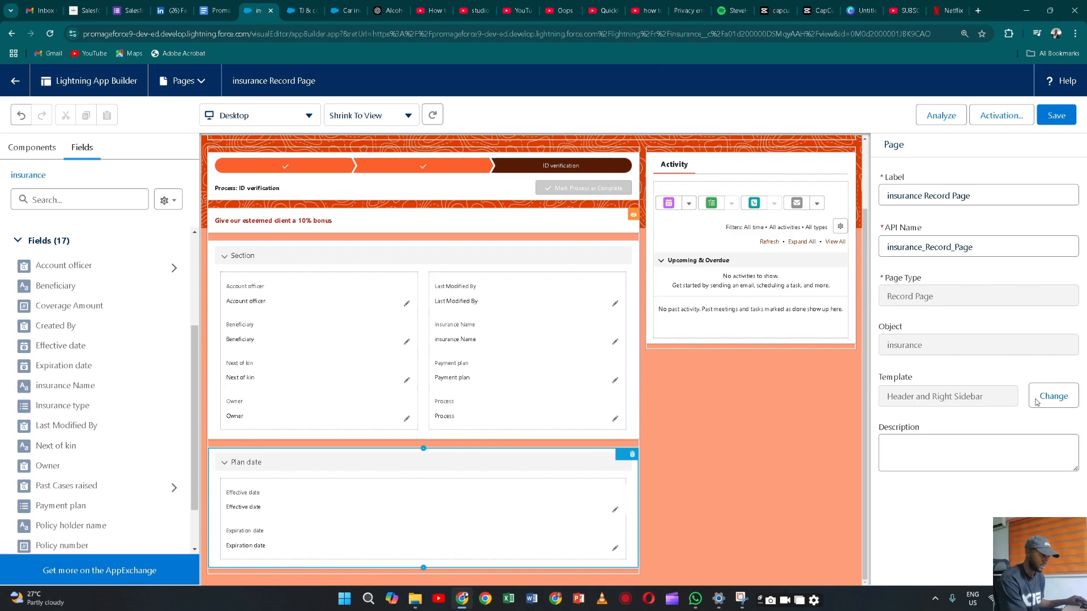
{"action": "left_click", "coordinate": [624, 460]}
{"action": "left_click", "coordinate": [623, 461]}
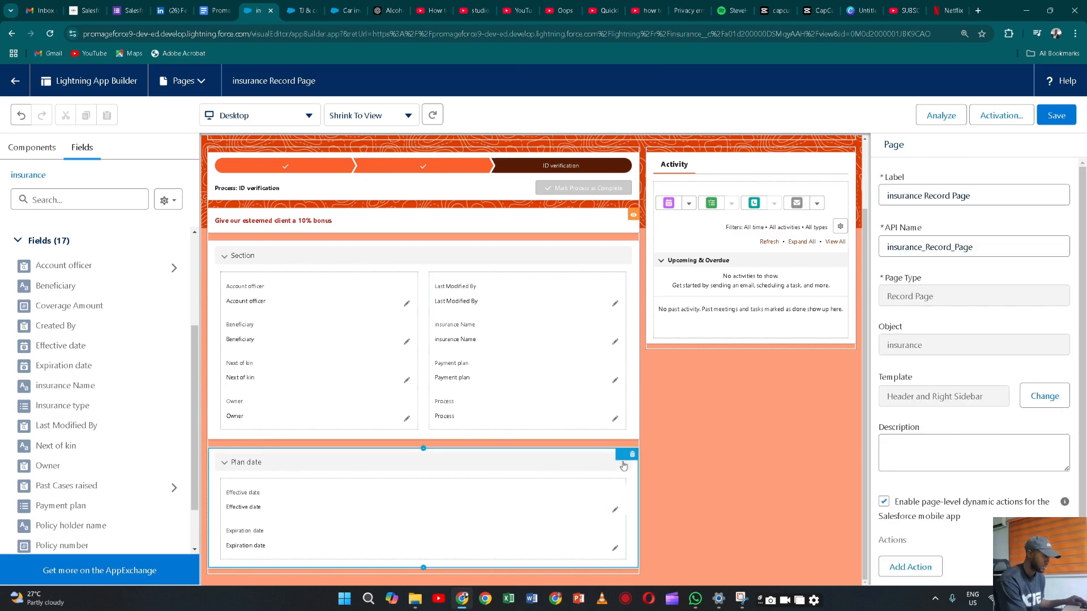
{"action": "left_click", "coordinate": [622, 456]}
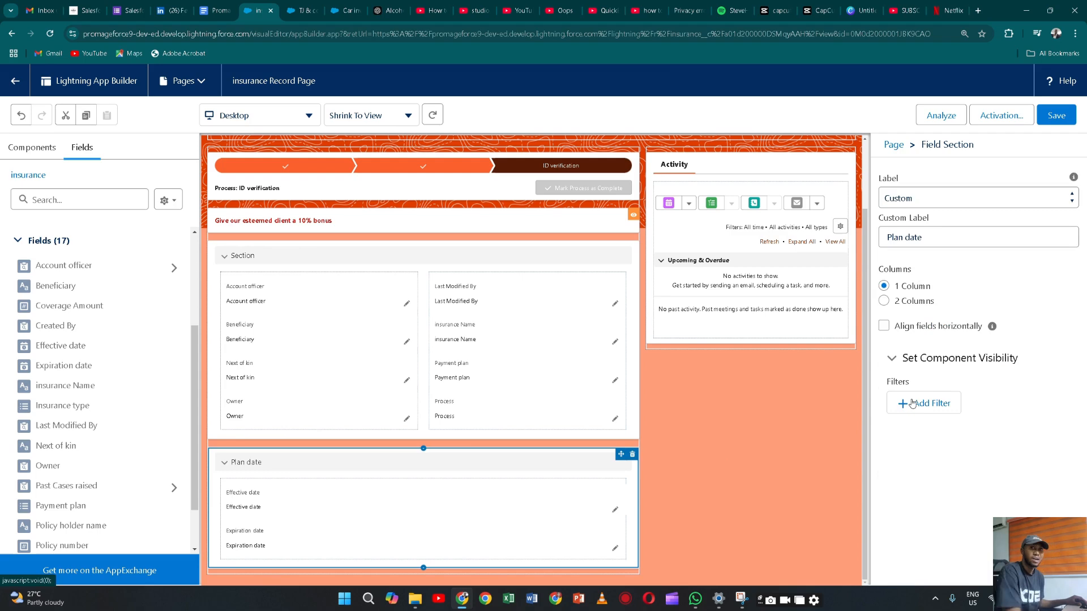
{"action": "left_click", "coordinate": [912, 403]}
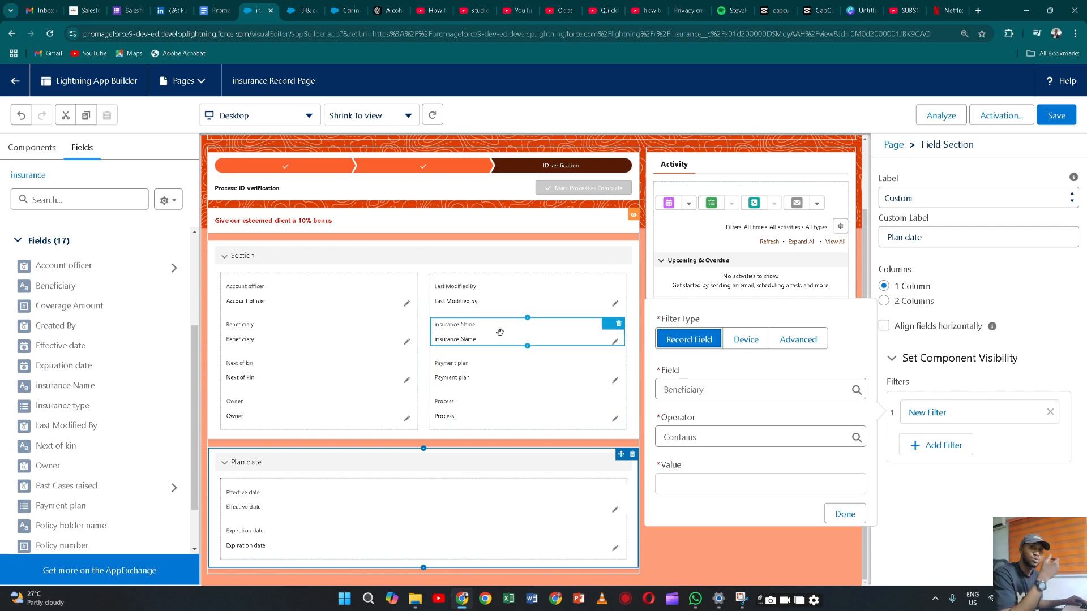
{"action": "left_click", "coordinate": [730, 396]}
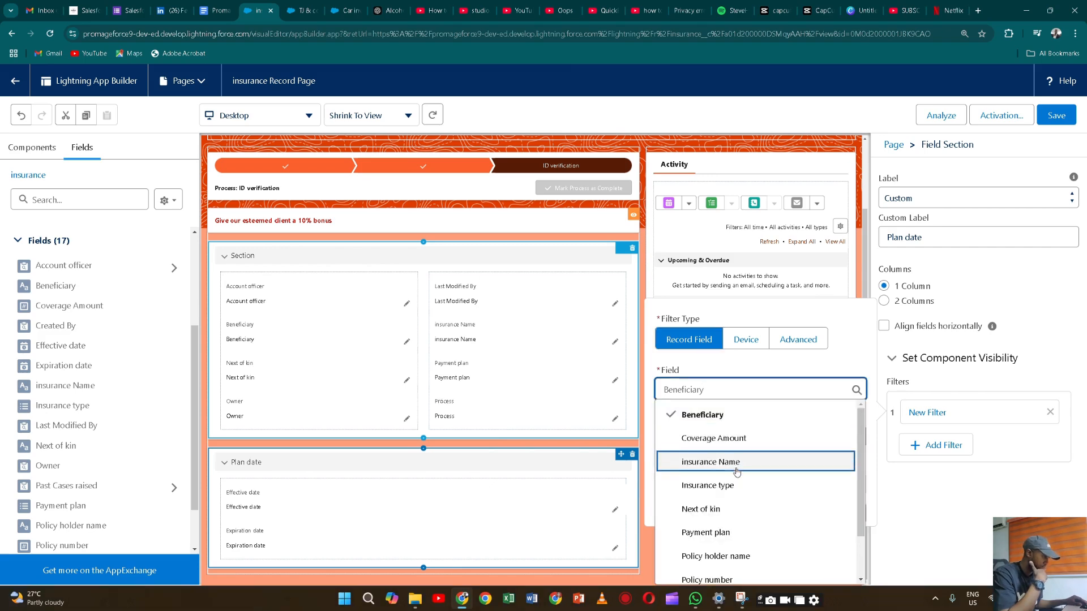
{"action": "scroll", "coordinate": [736, 471], "scroll_direction": "down", "scroll_amount": 1}
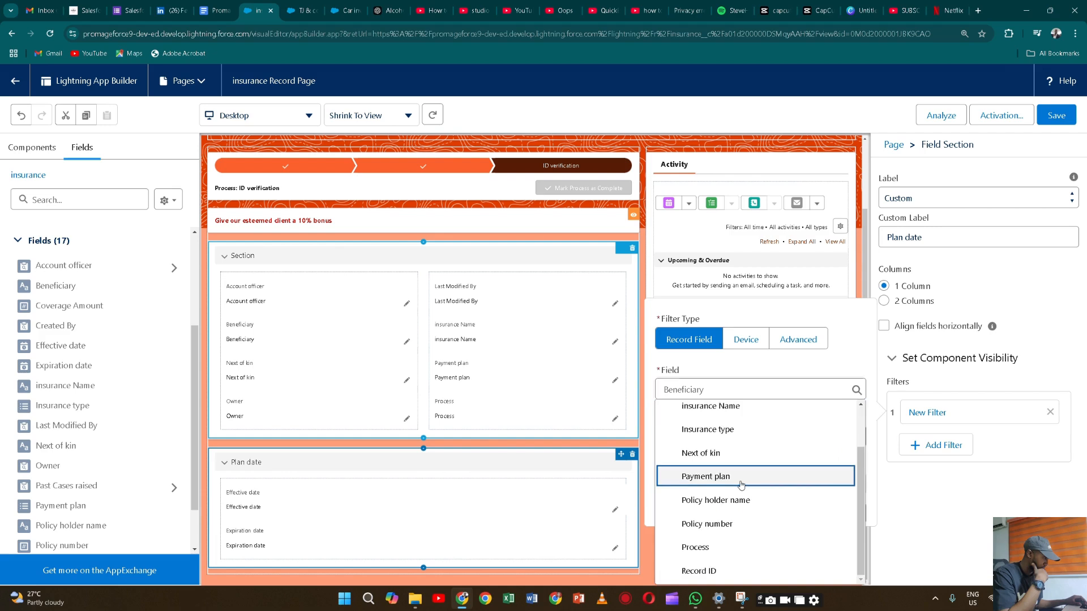
{"action": "left_click", "coordinate": [738, 477]}
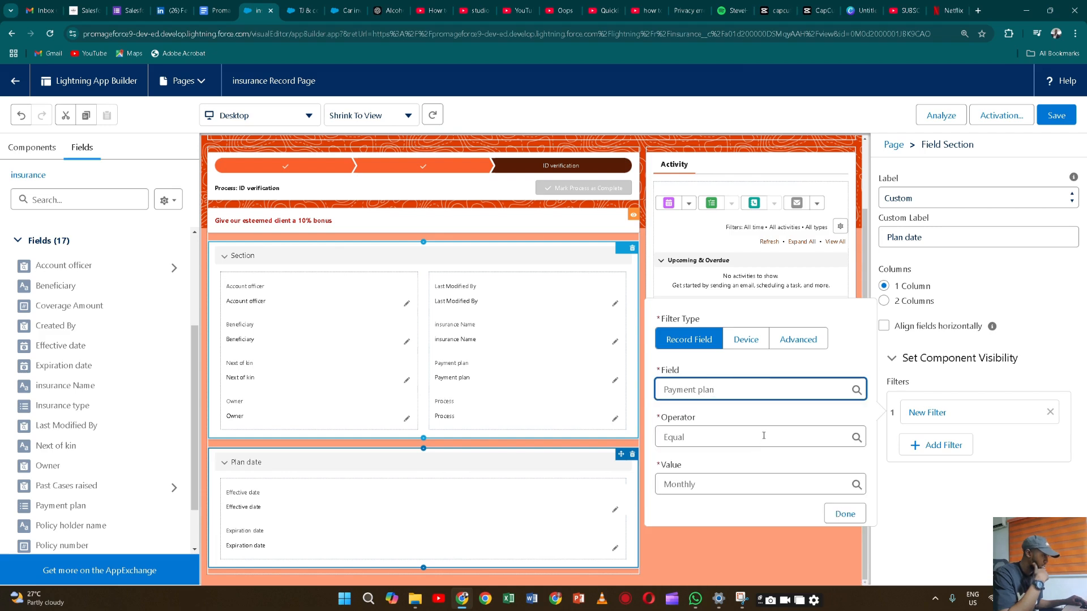
{"action": "left_click", "coordinate": [761, 482]}
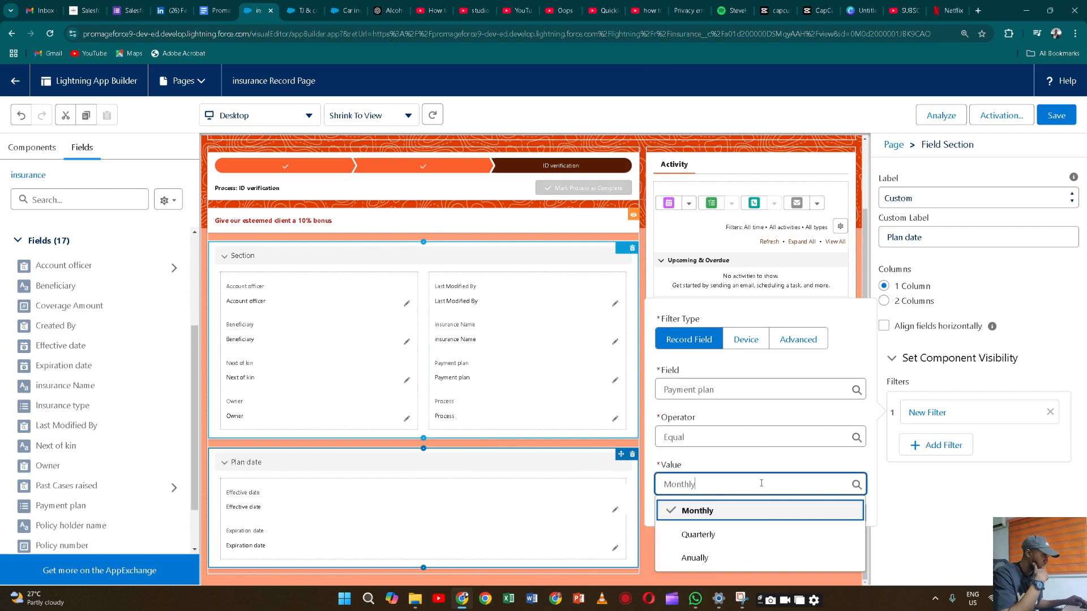
{"action": "left_click", "coordinate": [753, 516]}
{"action": "left_click", "coordinate": [844, 514]}
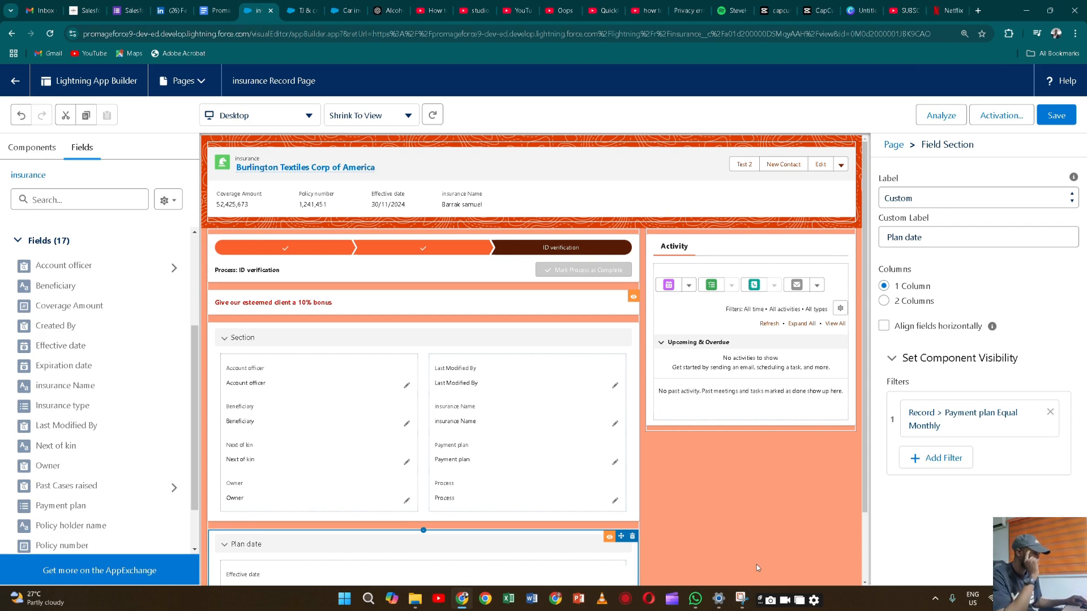
{"action": "left_click", "coordinate": [1056, 115]}
{"action": "left_click", "coordinate": [756, 170]}
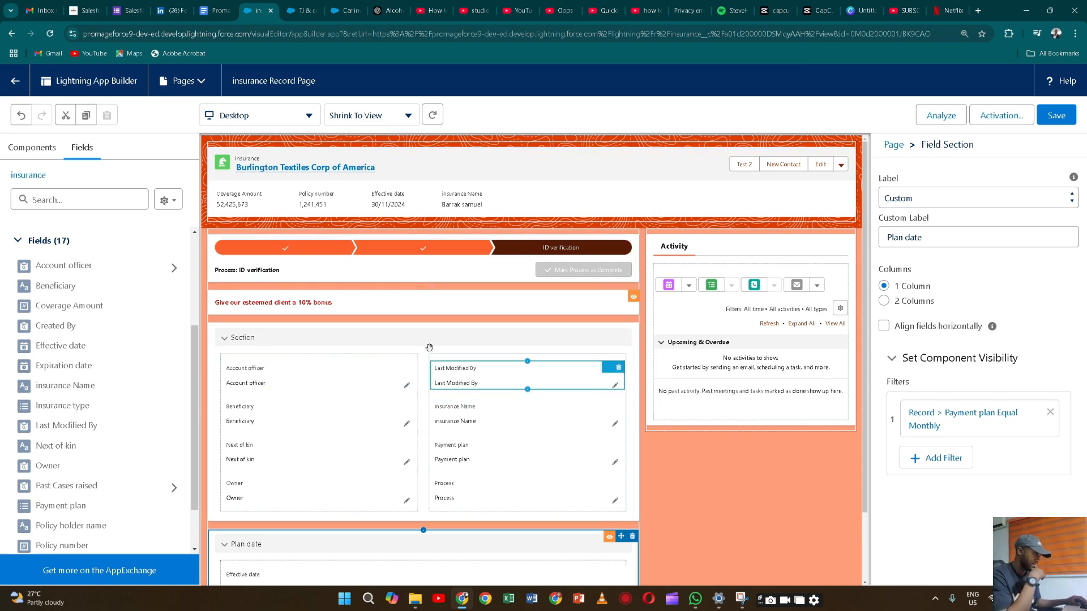
- Reload the TJ & co insurance record, set its Payment plan to Quarterly and save the record
{"action": "left_click", "coordinate": [299, 12]}
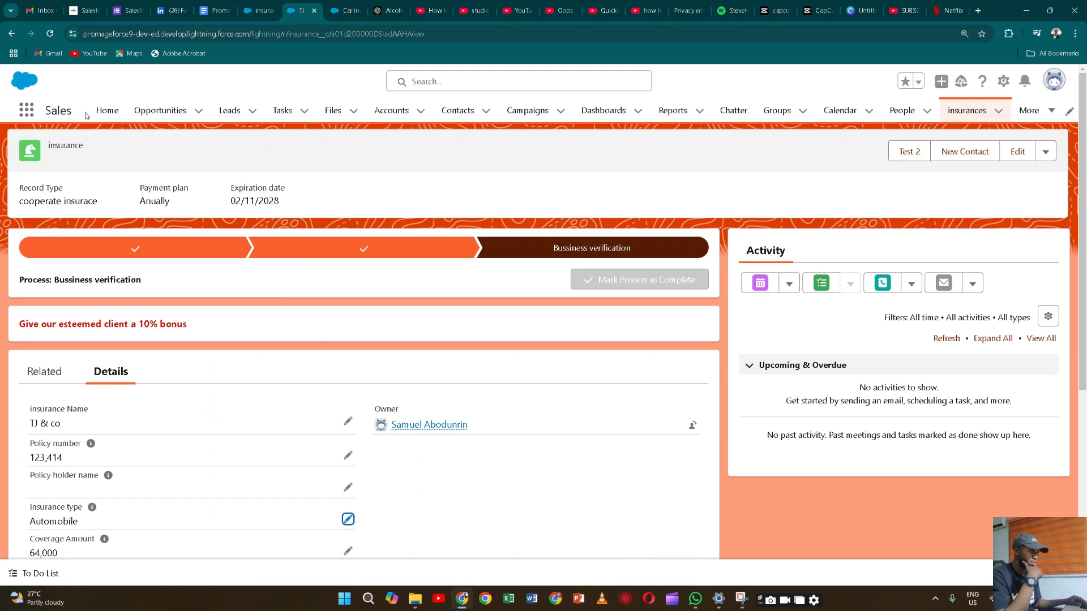
{"action": "left_click", "coordinate": [50, 33]}
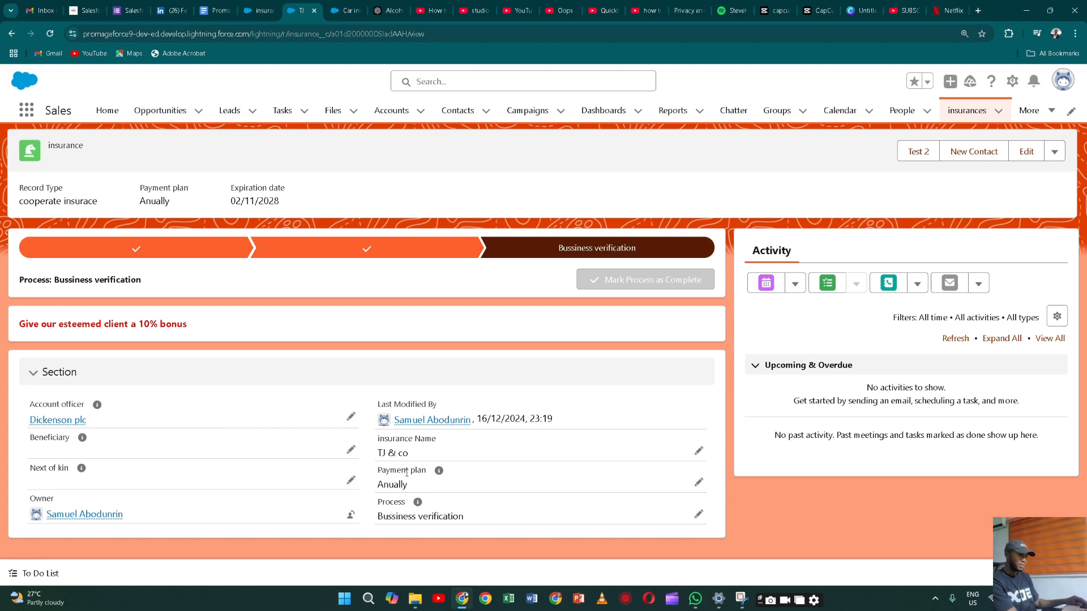
{"action": "left_click", "coordinate": [698, 482]}
{"action": "scroll", "coordinate": [583, 447], "scroll_direction": "down", "scroll_amount": 1}
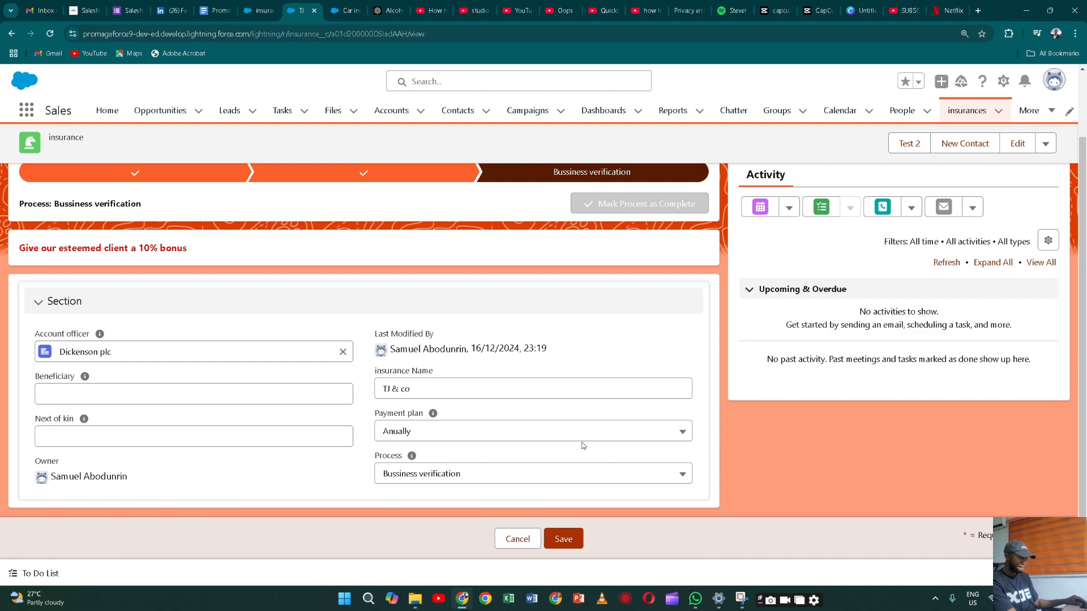
{"action": "left_click", "coordinate": [672, 434]}
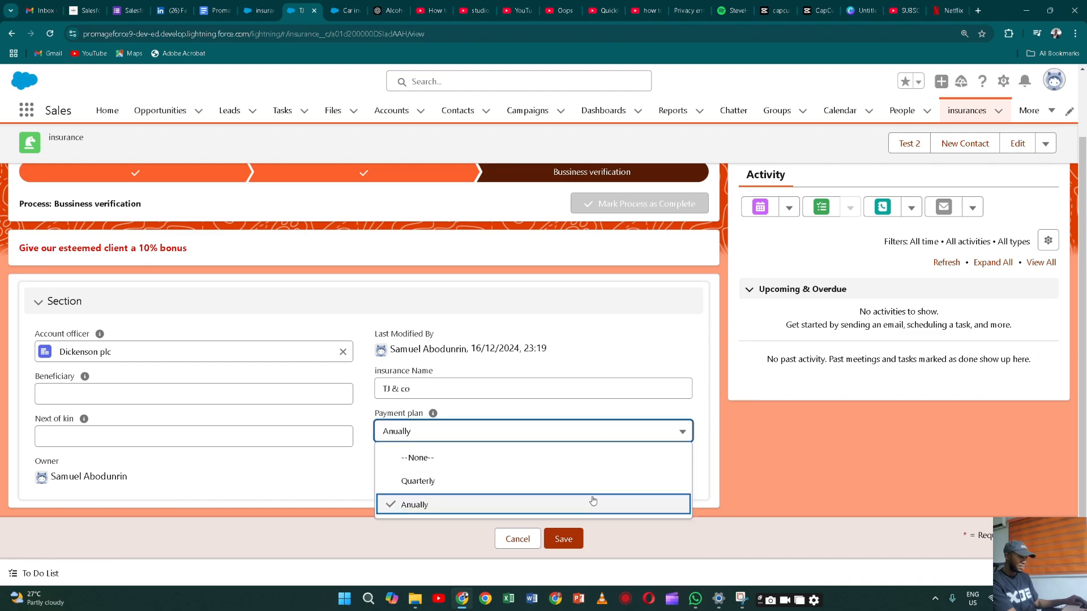
{"action": "scroll", "coordinate": [548, 497], "scroll_direction": "up", "scroll_amount": 1}
{"action": "scroll", "coordinate": [548, 490], "scroll_direction": "down", "scroll_amount": 1}
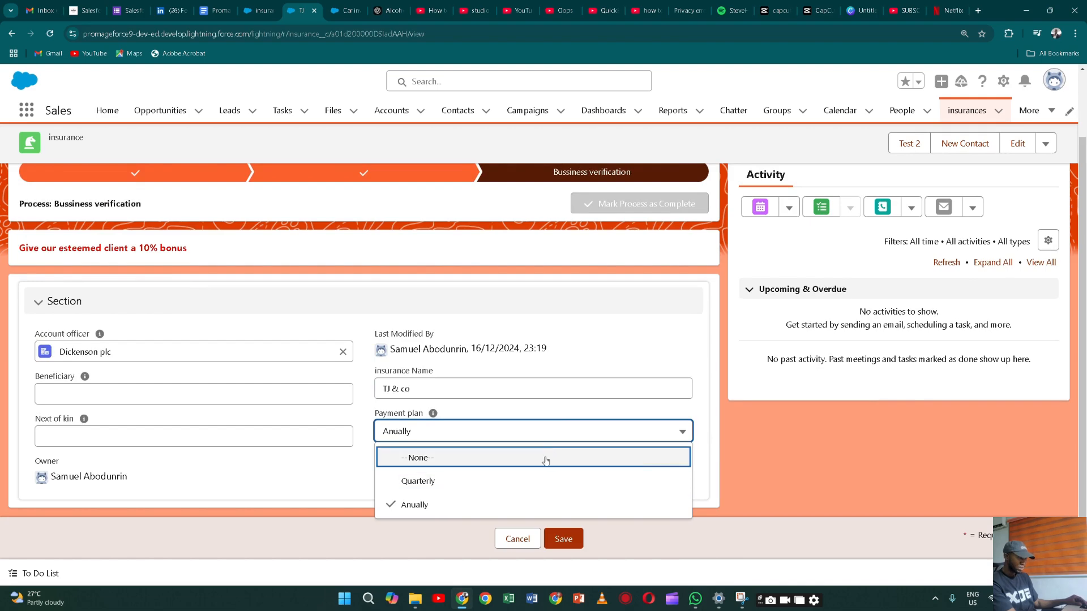
{"action": "left_click", "coordinate": [545, 463]}
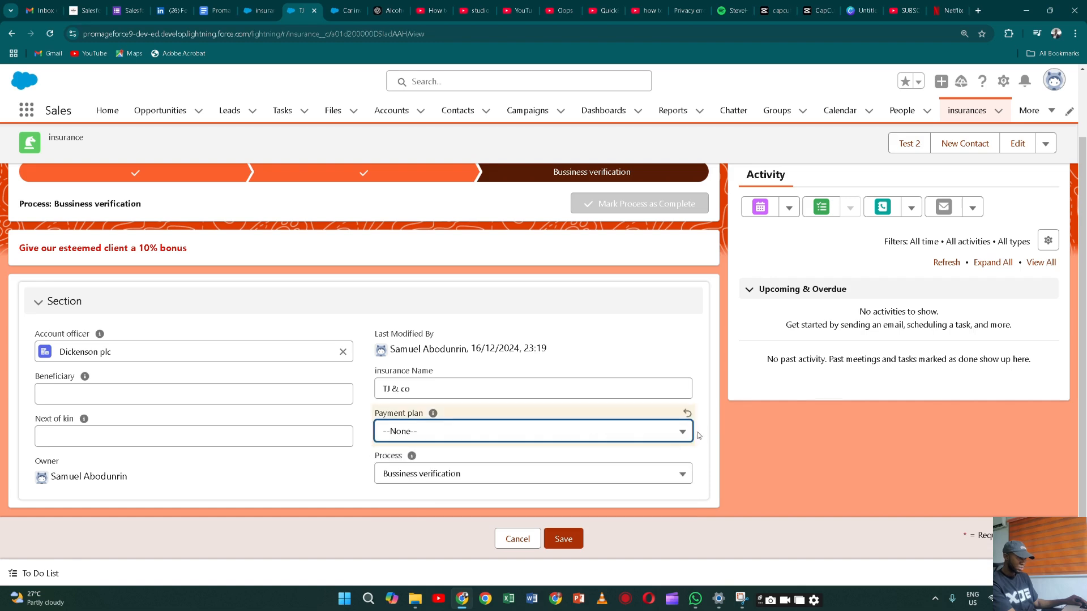
{"action": "left_click", "coordinate": [679, 435]}
{"action": "left_click", "coordinate": [662, 486]}
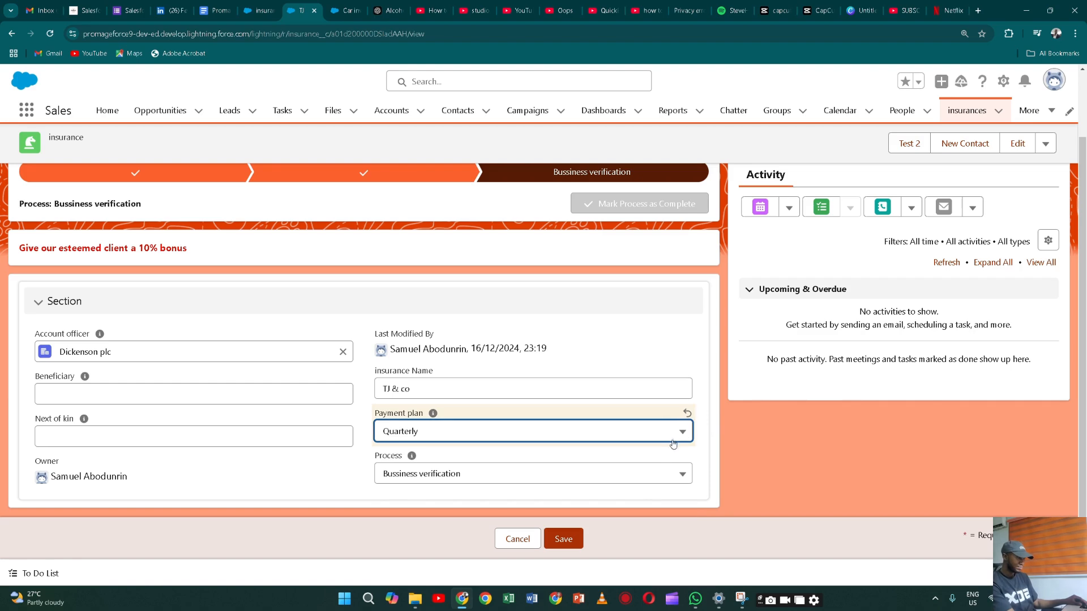
{"action": "left_click", "coordinate": [580, 541]}
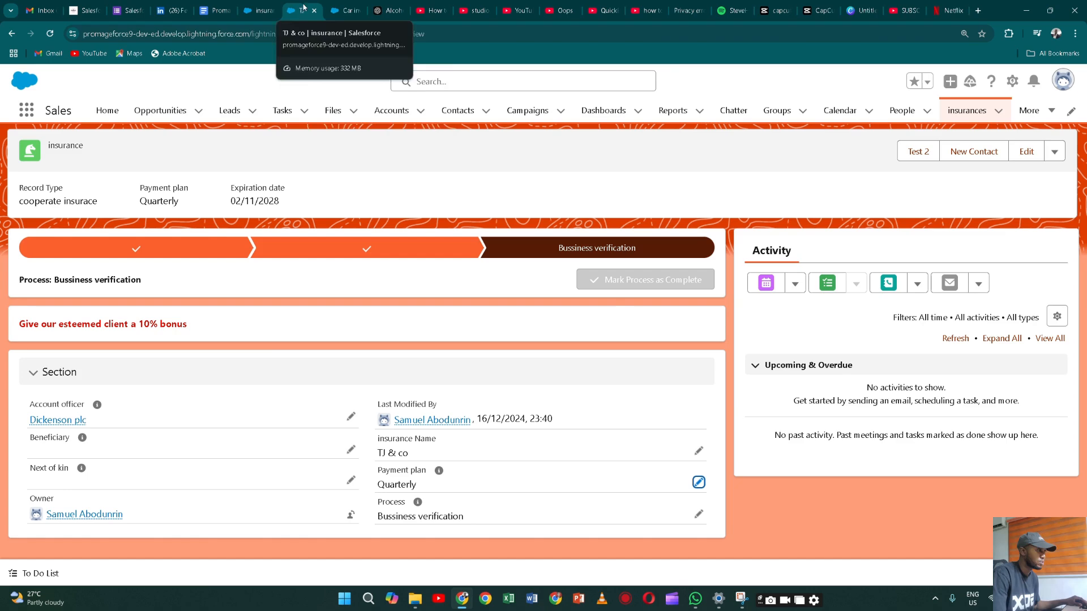
- Change the Plan date section's visibility filter value to Quarterly on the insurance record page and save the page
{"action": "left_click", "coordinate": [259, 11]}
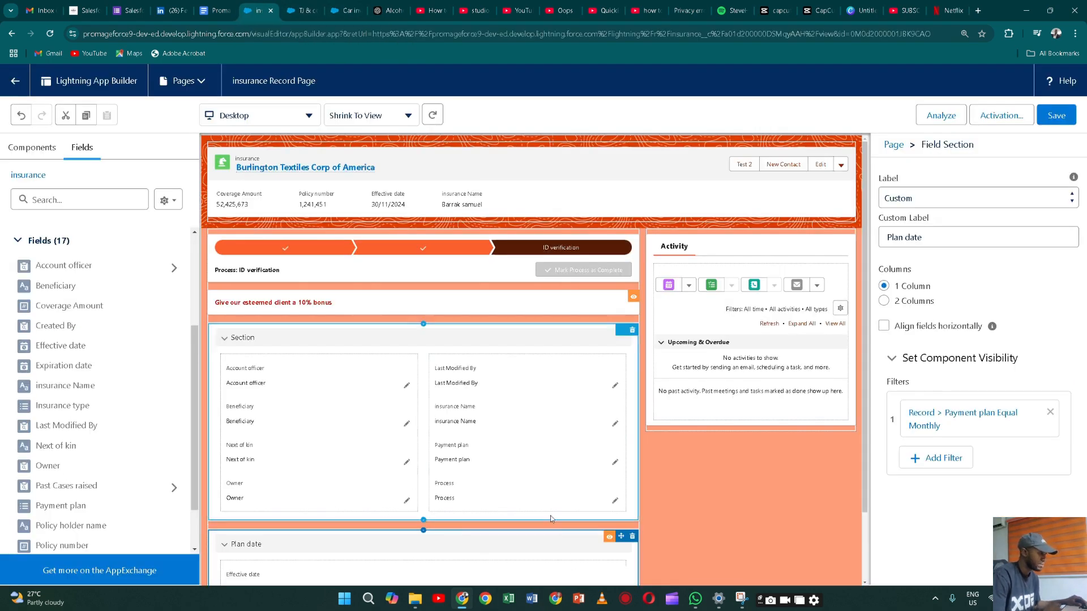
{"action": "scroll", "coordinate": [552, 518], "scroll_direction": "down", "scroll_amount": 2}
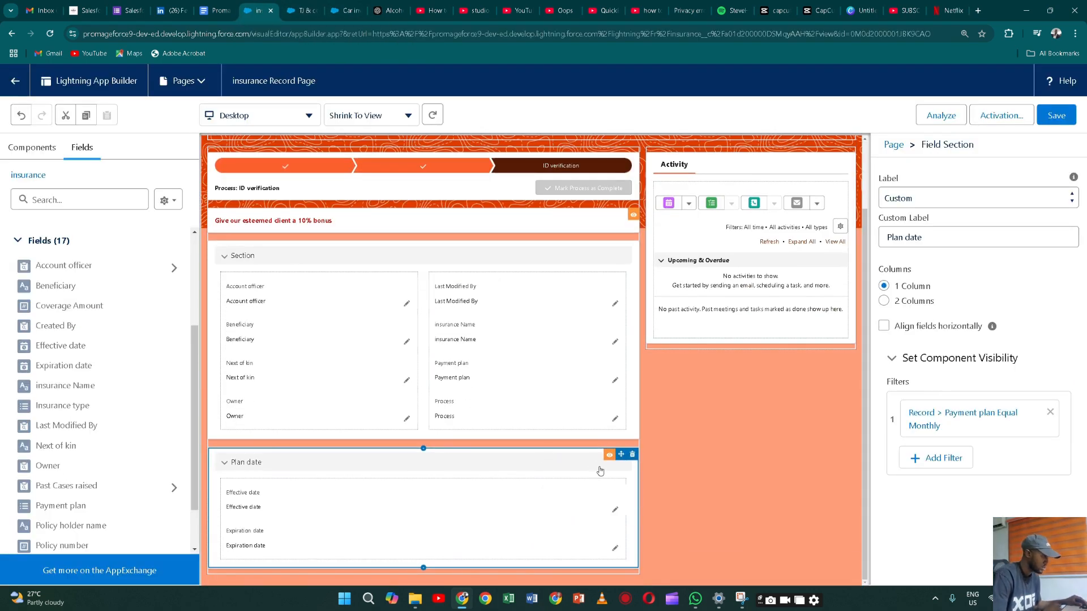
{"action": "left_click", "coordinate": [962, 420]}
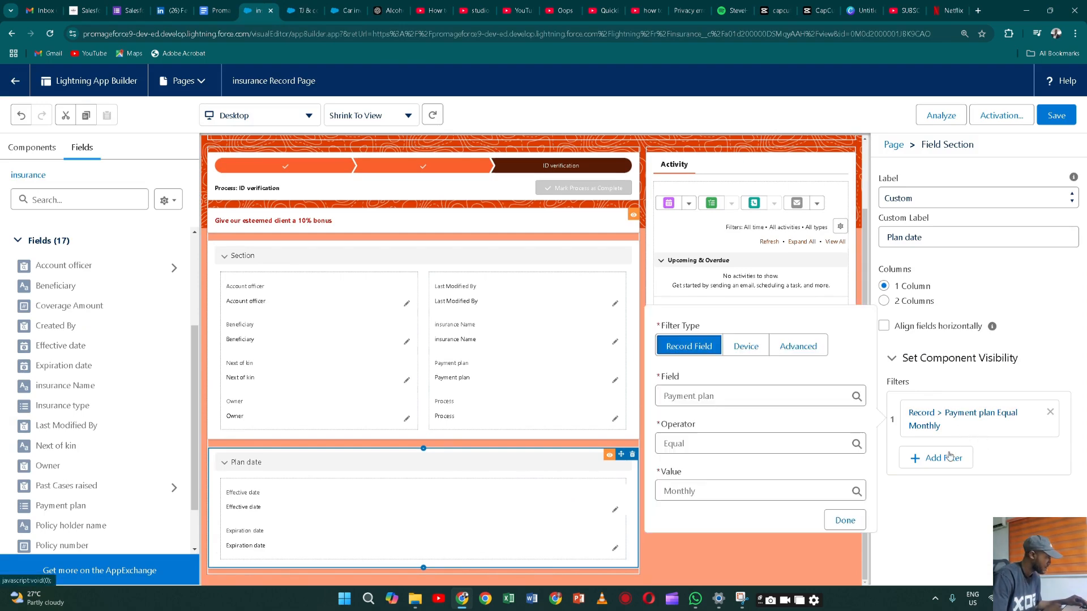
{"action": "left_click", "coordinate": [844, 488]}
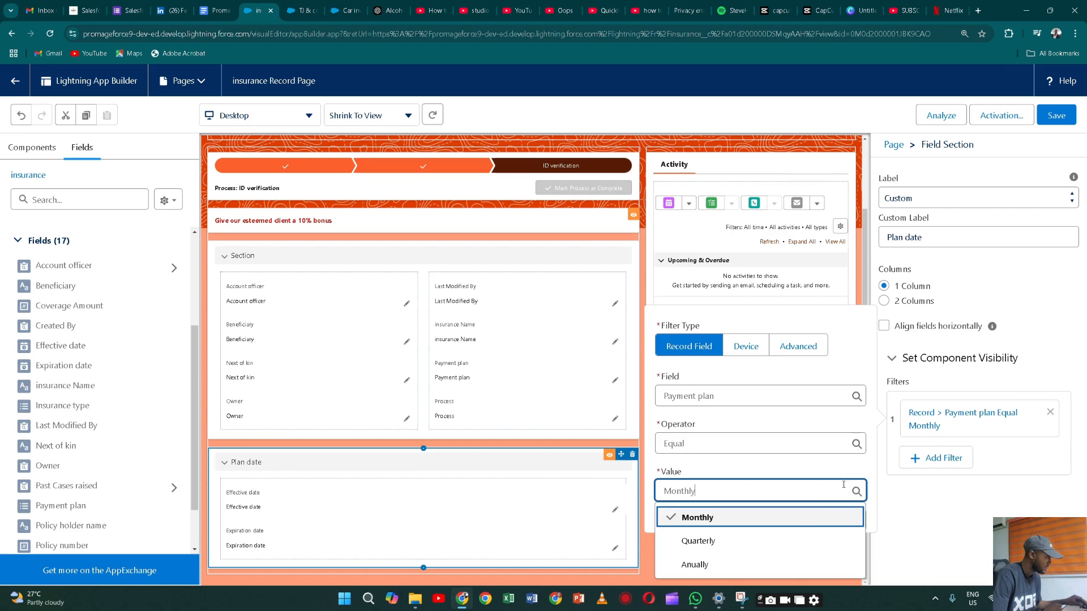
{"action": "left_click", "coordinate": [762, 548]}
{"action": "left_click", "coordinate": [839, 526]}
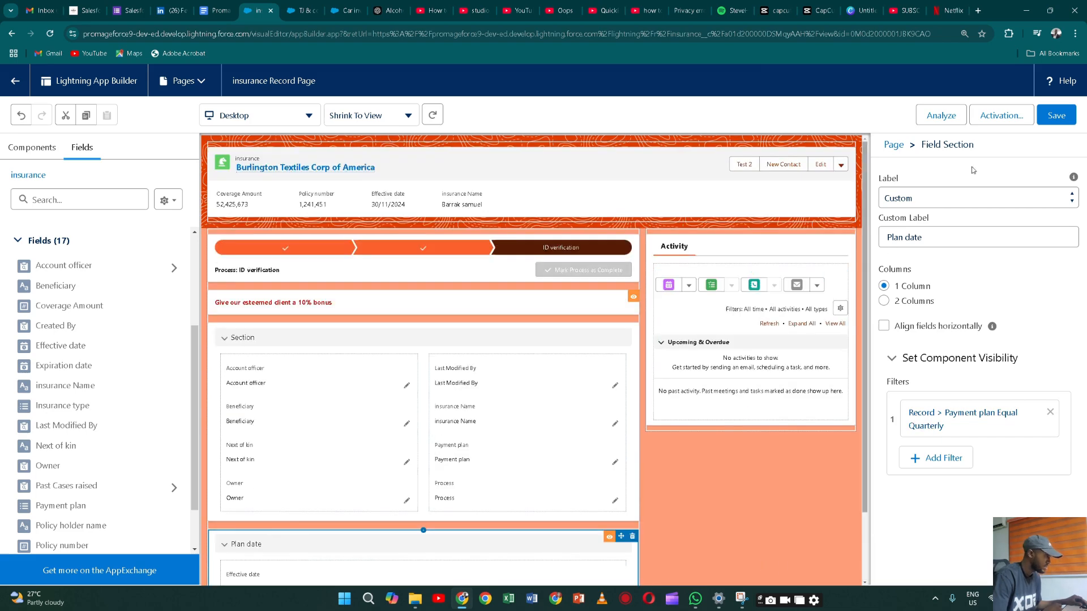
{"action": "left_click", "coordinate": [1061, 120]}
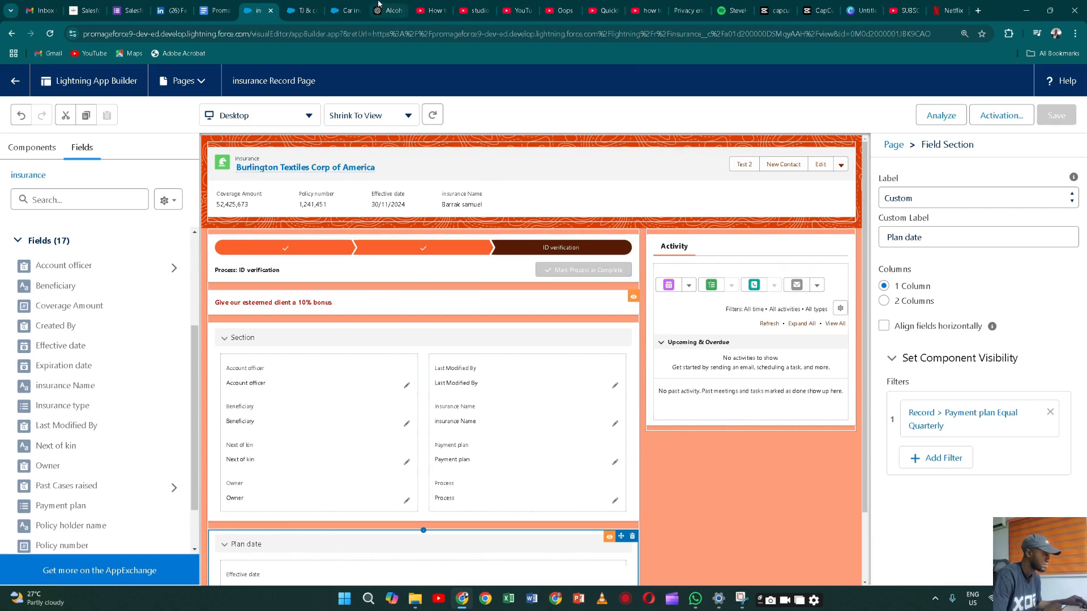
- Reload the TJ & co insurance record and check whether the Plan date section shows for its payment plan
{"action": "left_click", "coordinate": [290, 12]}
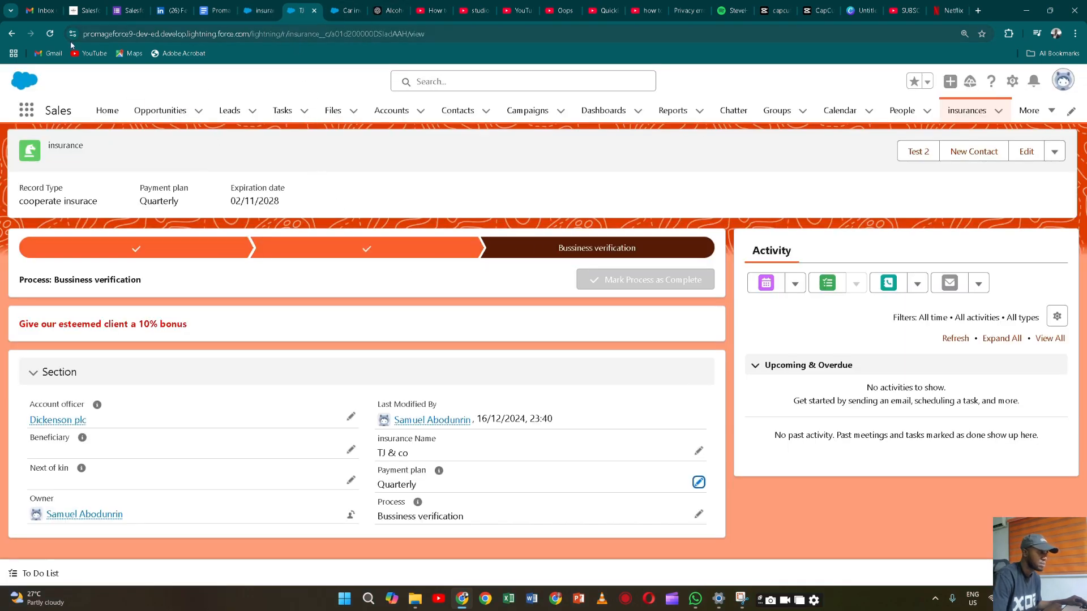
{"action": "left_click", "coordinate": [50, 33]}
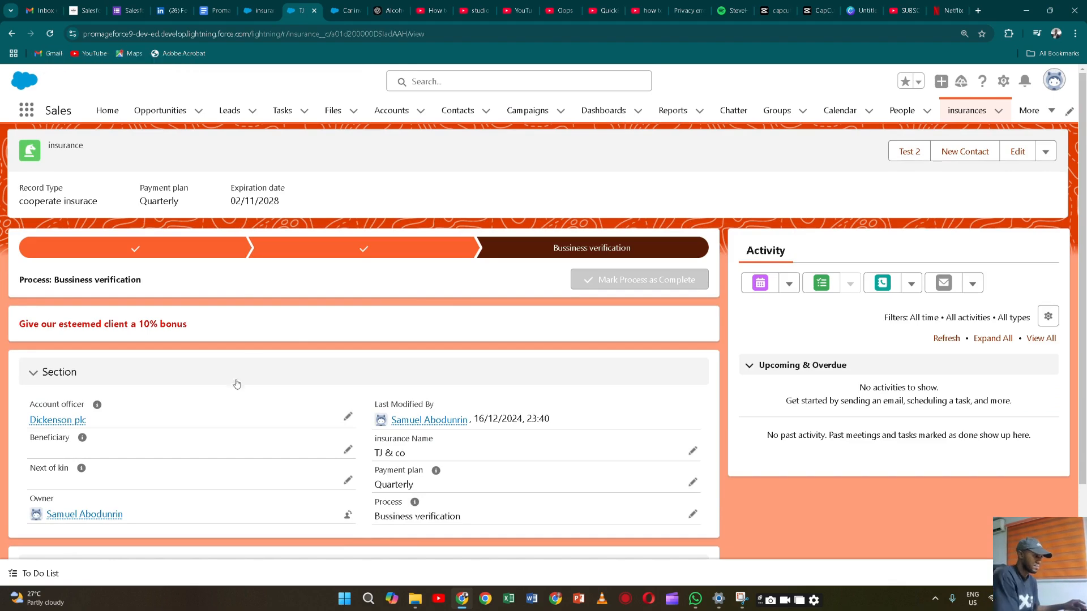
{"action": "scroll", "coordinate": [206, 369], "scroll_direction": "down", "scroll_amount": 2}
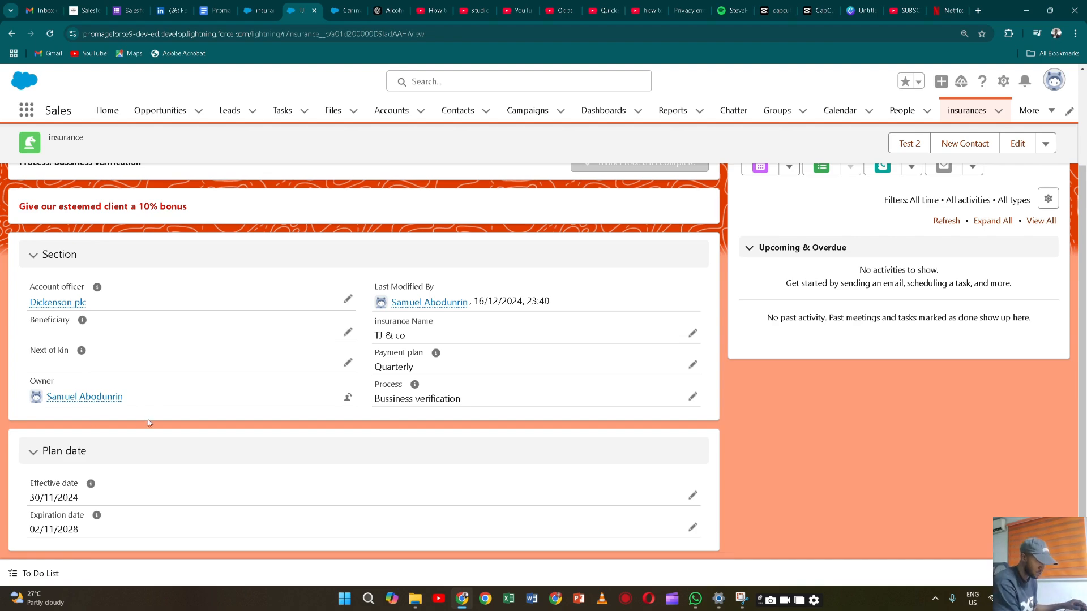
{"action": "scroll", "coordinate": [148, 421], "scroll_direction": "up", "scroll_amount": 3}
{"action": "scroll", "coordinate": [151, 420], "scroll_direction": "down", "scroll_amount": 3}
{"action": "scroll", "coordinate": [150, 417], "scroll_direction": "up", "scroll_amount": 3}
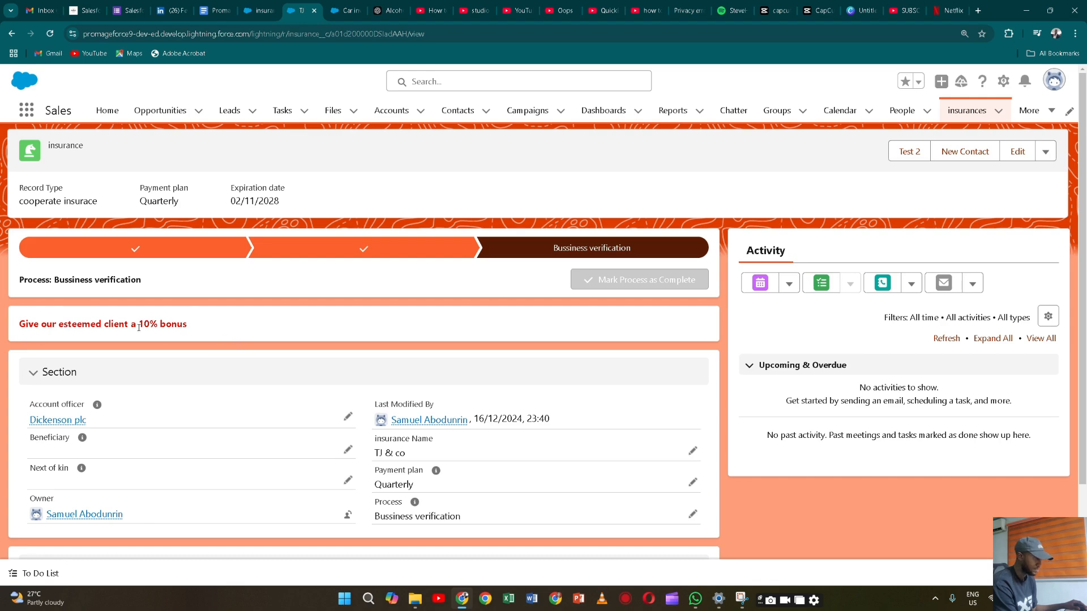
{"action": "scroll", "coordinate": [516, 486], "scroll_direction": "down", "scroll_amount": 2}
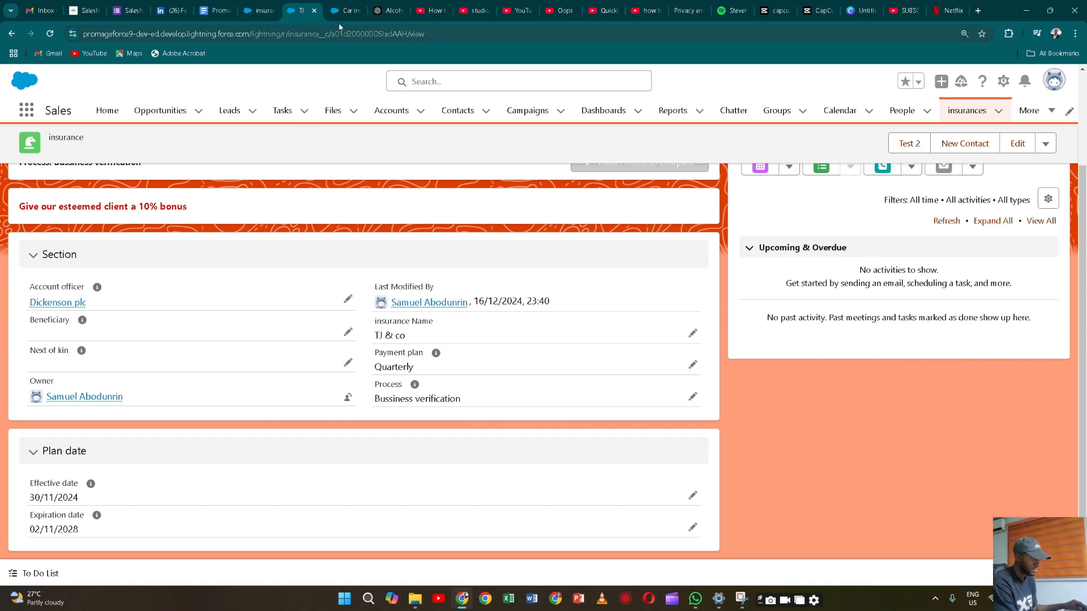
- Replace the Owner field with the Coverage Amount field beneath Next of kin on the insurance record page, and save the page
{"action": "left_click", "coordinate": [259, 10]}
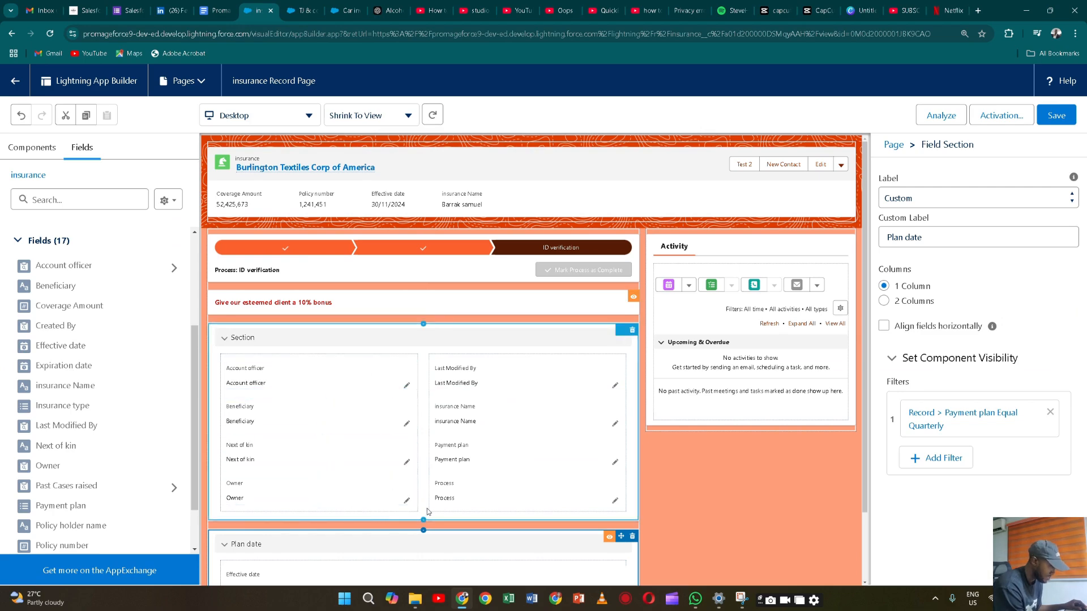
{"action": "scroll", "coordinate": [113, 317], "scroll_direction": "up", "scroll_amount": 3}
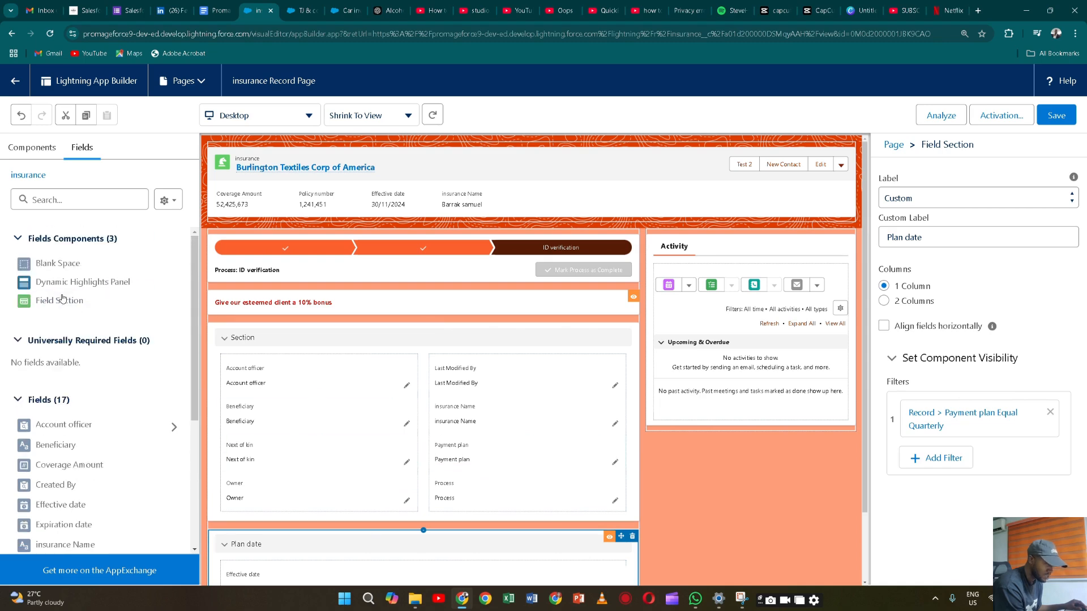
{"action": "scroll", "coordinate": [73, 311], "scroll_direction": "down", "scroll_amount": 4}
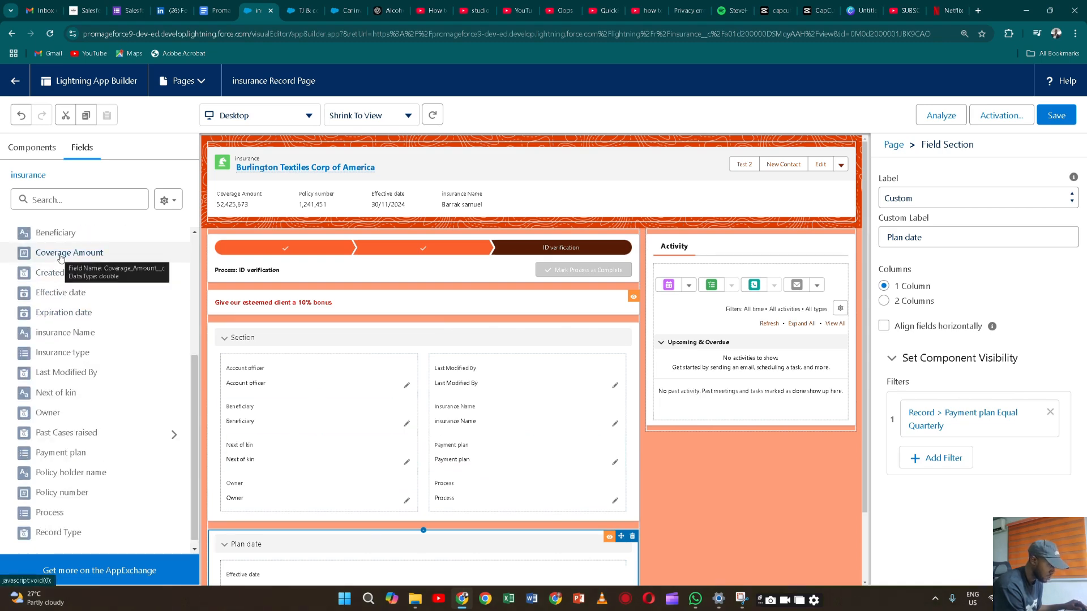
{"action": "left_click_drag", "start_coordinate": [60, 258], "coordinate": [269, 490]}
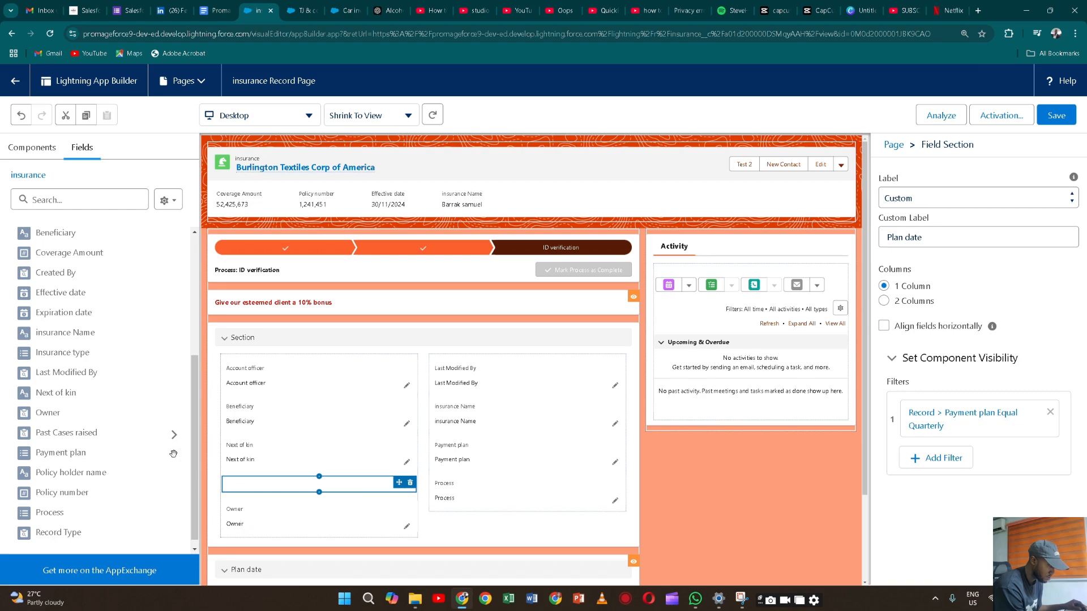
{"action": "left_click", "coordinate": [403, 530]}
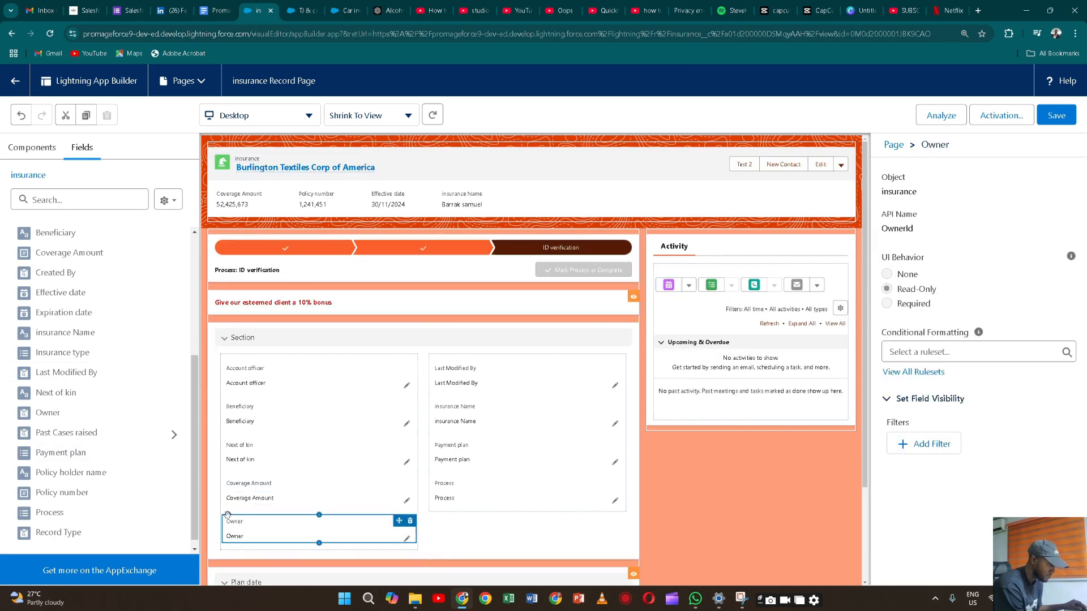
{"action": "left_click", "coordinate": [411, 517]}
{"action": "left_click", "coordinate": [336, 485]}
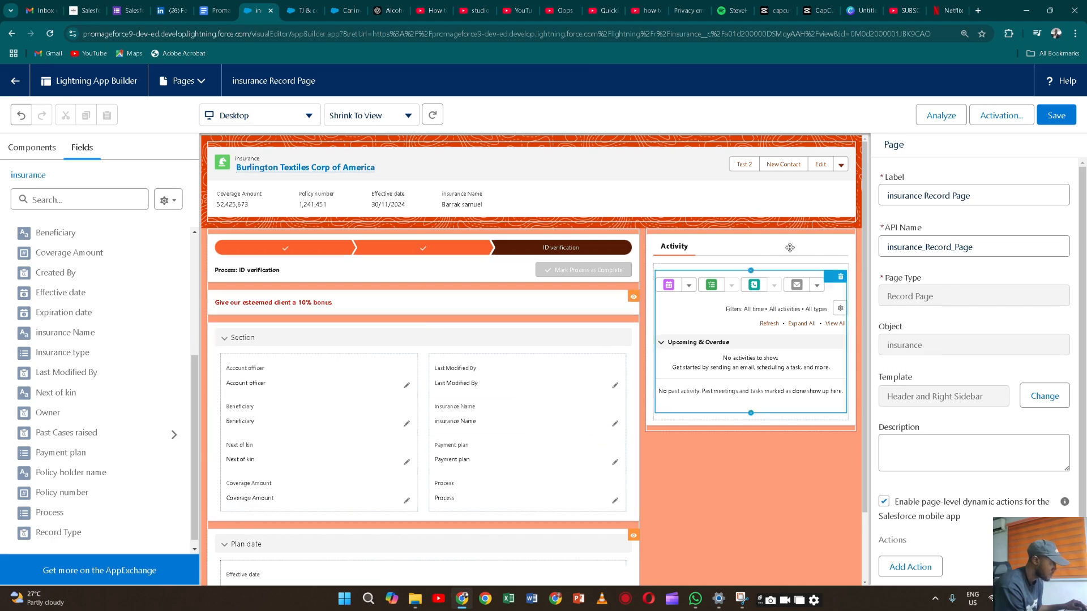
{"action": "left_click", "coordinate": [1056, 108]}
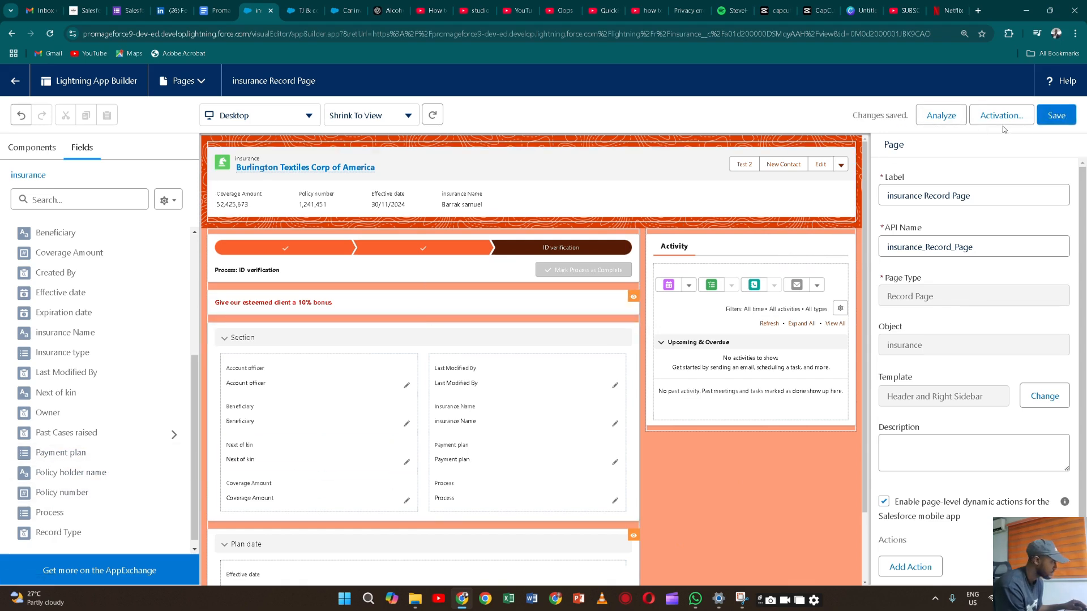
{"action": "left_click", "coordinate": [1056, 115]}
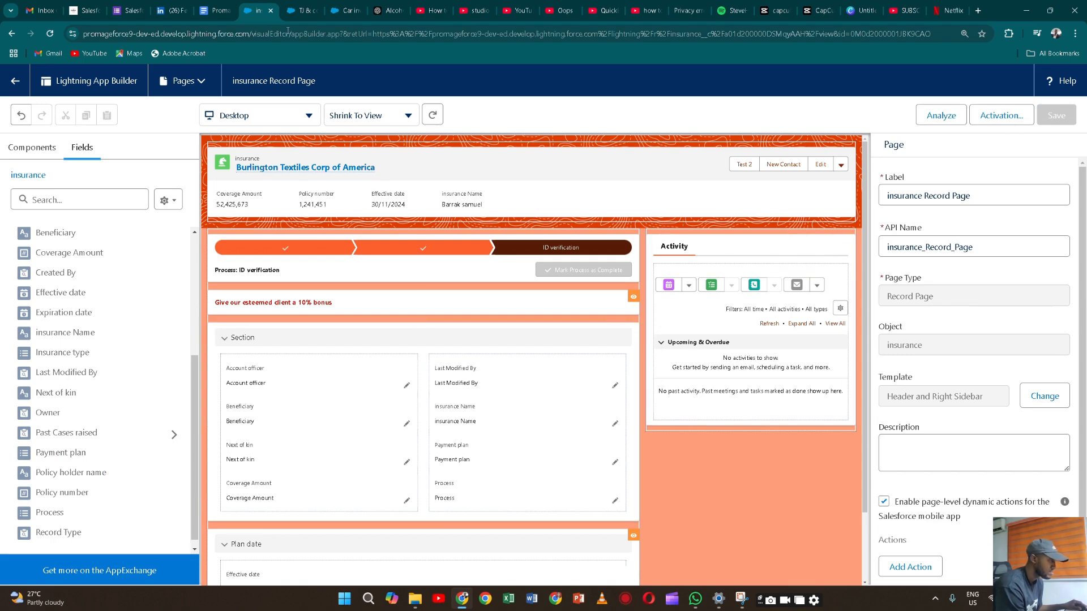
- Reload the TJ & co insurance record and check the fields in its first section and the Plan date section
{"action": "left_click", "coordinate": [295, 11]}
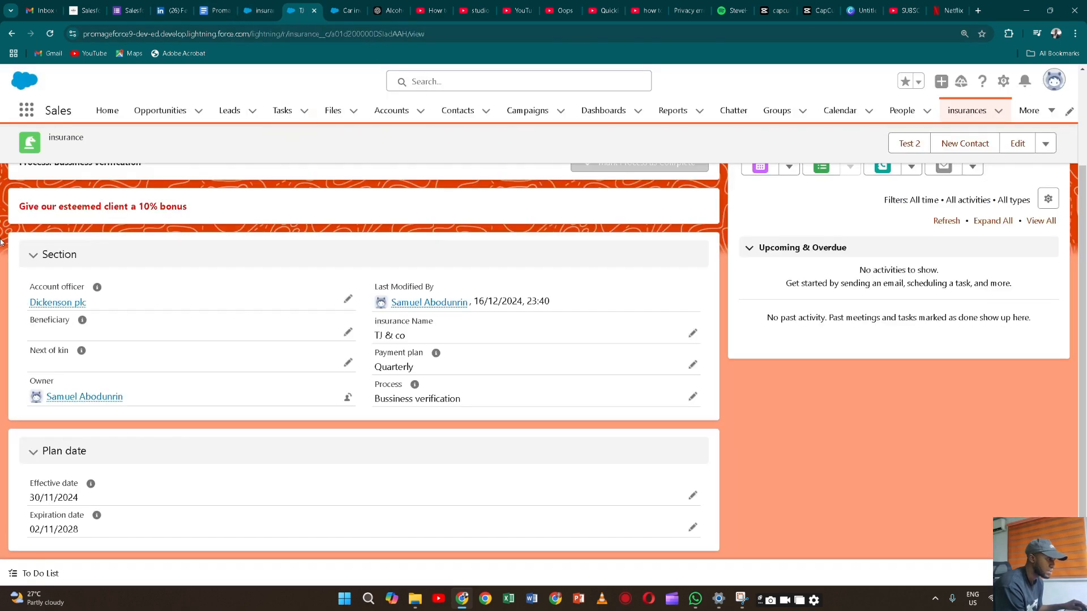
{"action": "left_click", "coordinate": [50, 33]}
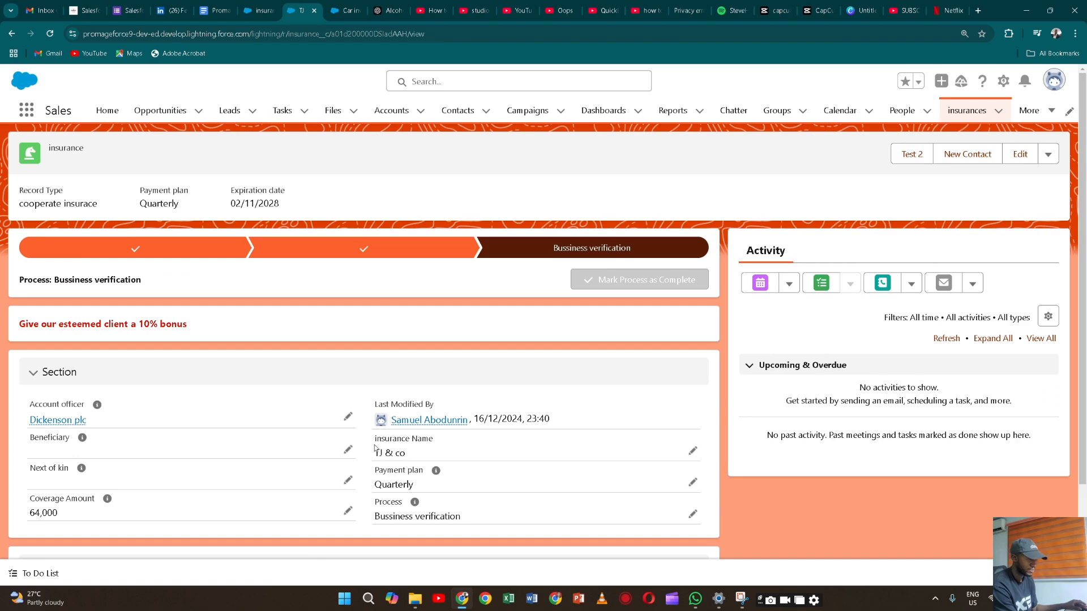
{"action": "scroll", "coordinate": [377, 433], "scroll_direction": "down", "scroll_amount": 1}
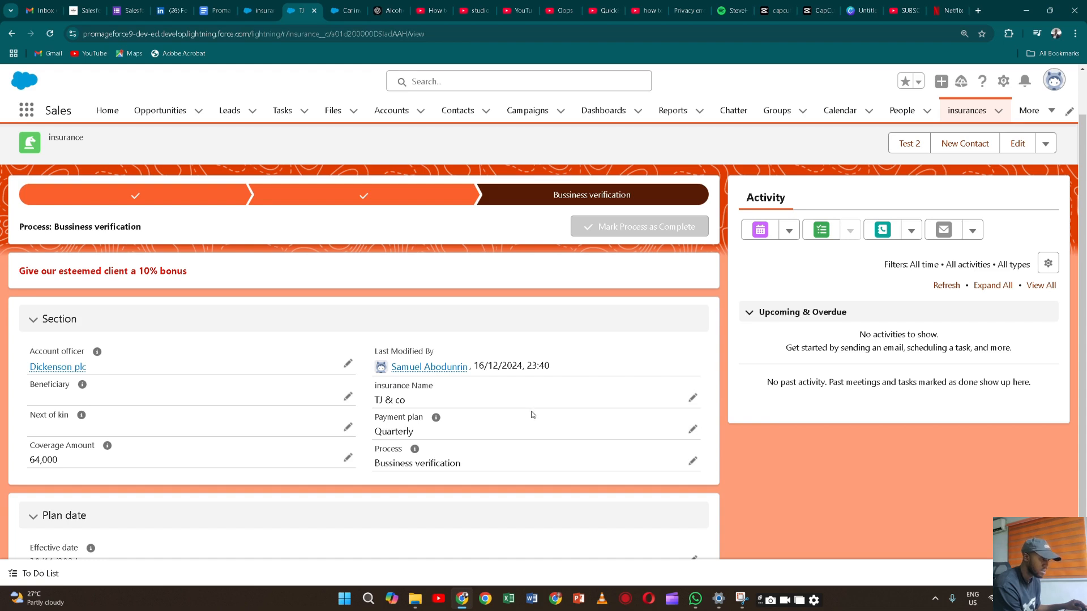
{"action": "scroll", "coordinate": [532, 414], "scroll_direction": "down", "scroll_amount": 1}
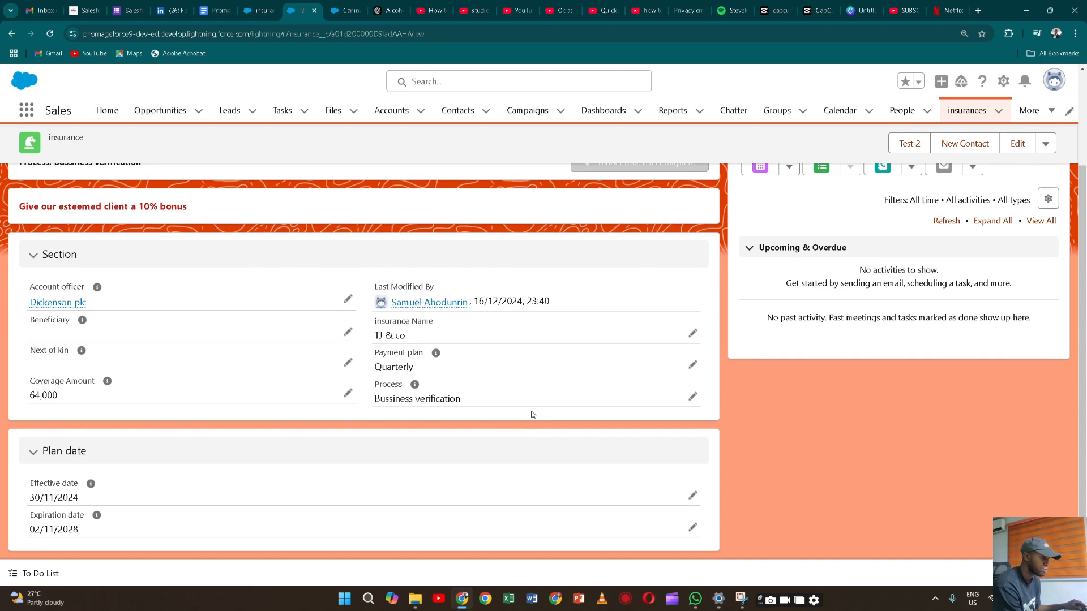
- Replace the Last Modified By field with Insurance type at the head of the section's second column, and save the record page
{"action": "left_click", "coordinate": [346, 10]}
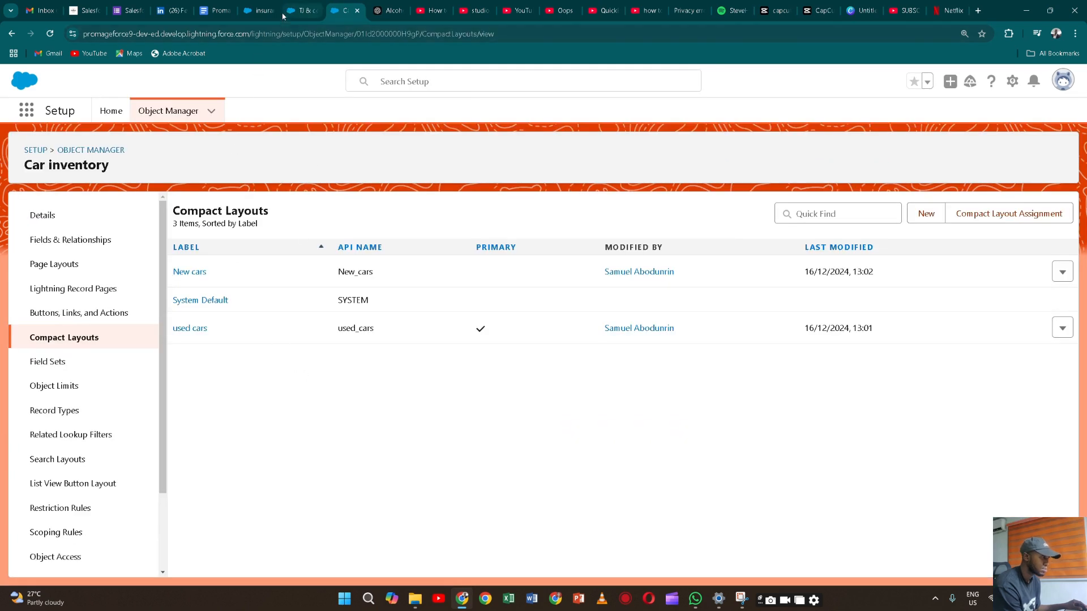
{"action": "left_click", "coordinate": [262, 10]}
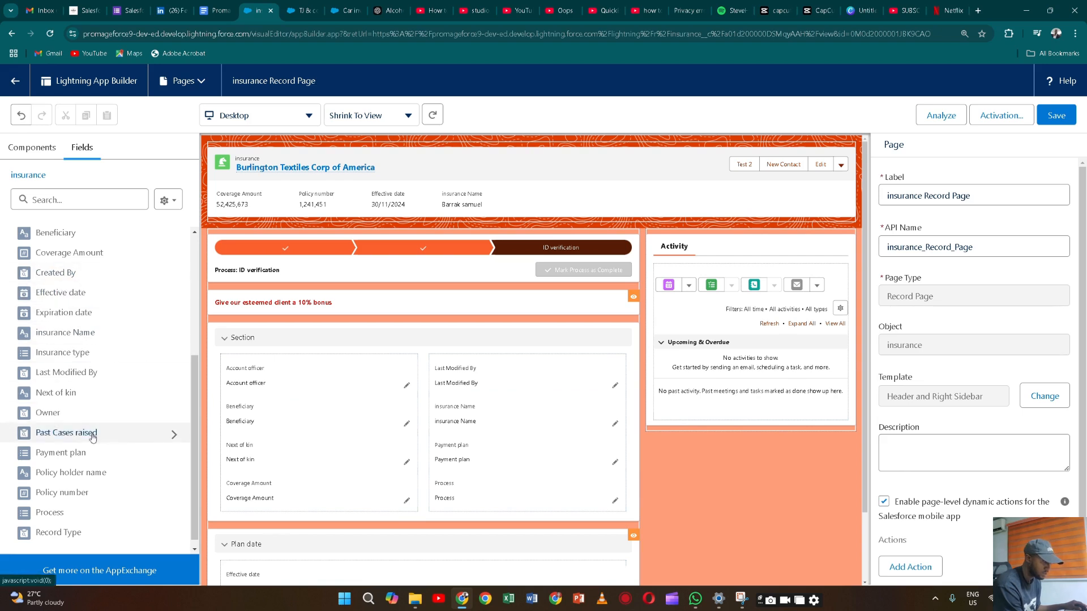
{"action": "scroll", "coordinate": [93, 385], "scroll_direction": "down", "scroll_amount": 1}
{"action": "scroll", "coordinate": [96, 419], "scroll_direction": "up", "scroll_amount": 4}
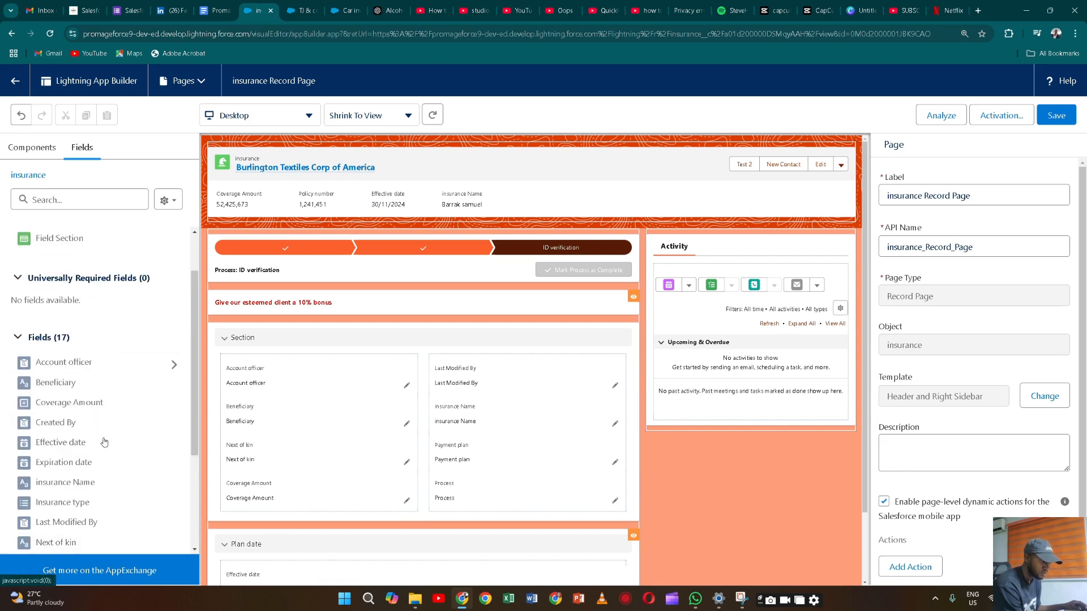
{"action": "scroll", "coordinate": [99, 436], "scroll_direction": "down", "scroll_amount": 2}
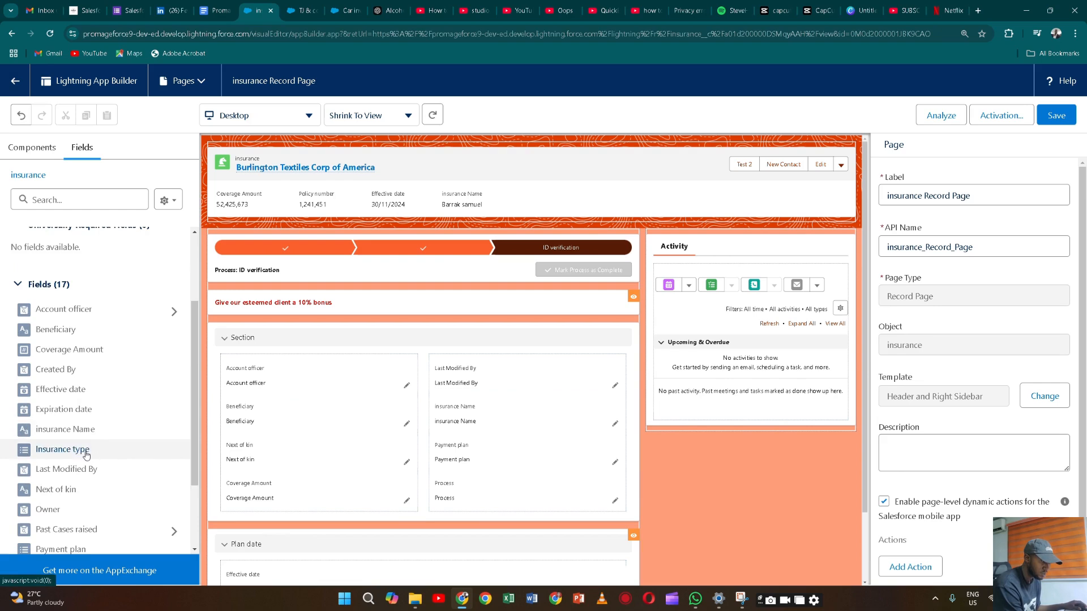
{"action": "left_click_drag", "start_coordinate": [83, 450], "coordinate": [460, 371]}
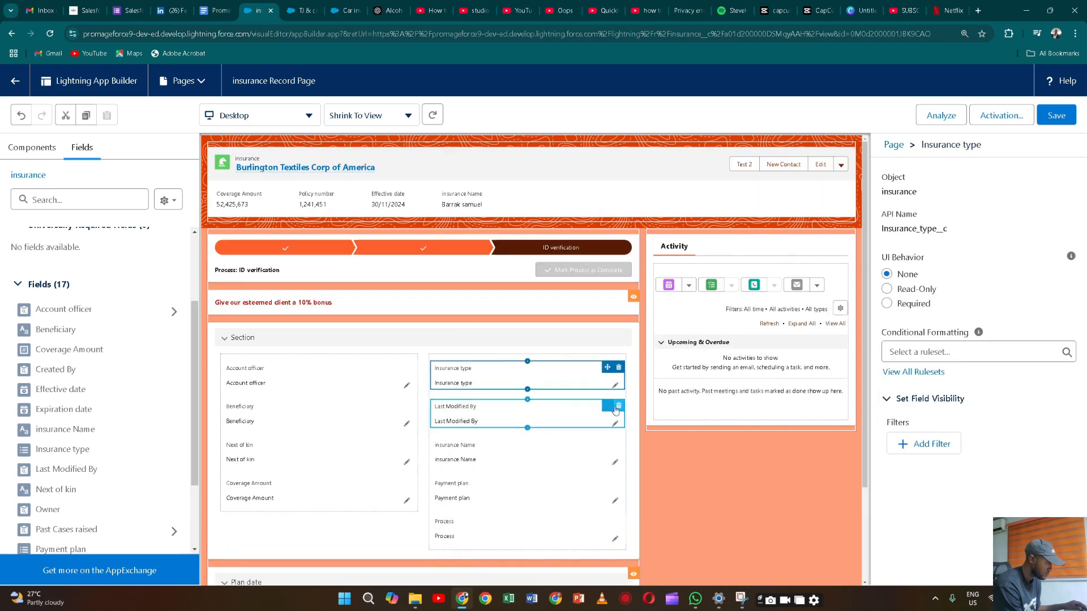
{"action": "left_click", "coordinate": [618, 406]}
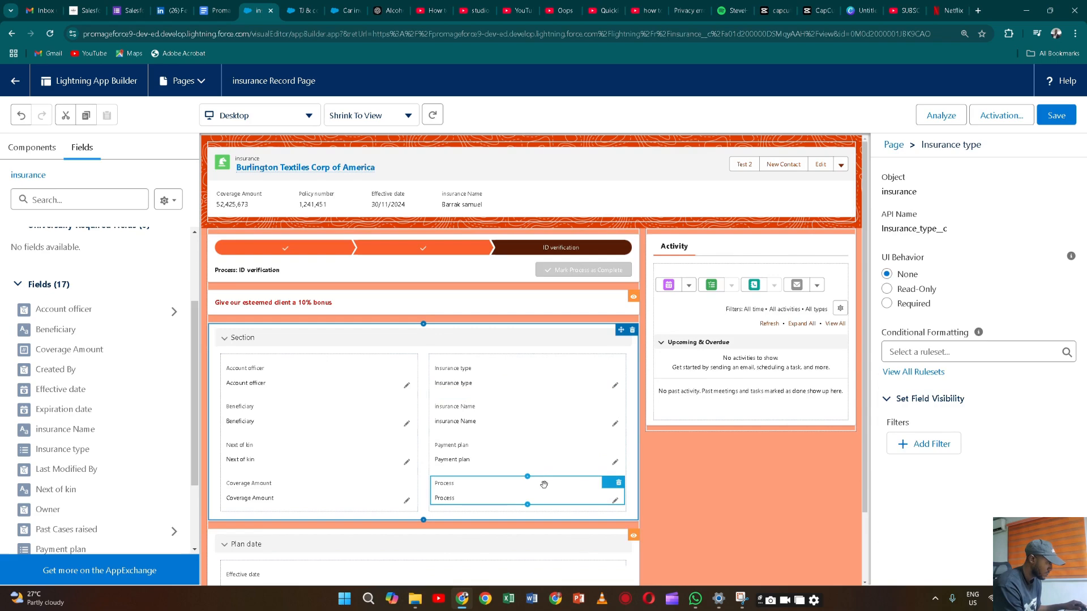
{"action": "left_click", "coordinate": [1073, 117]}
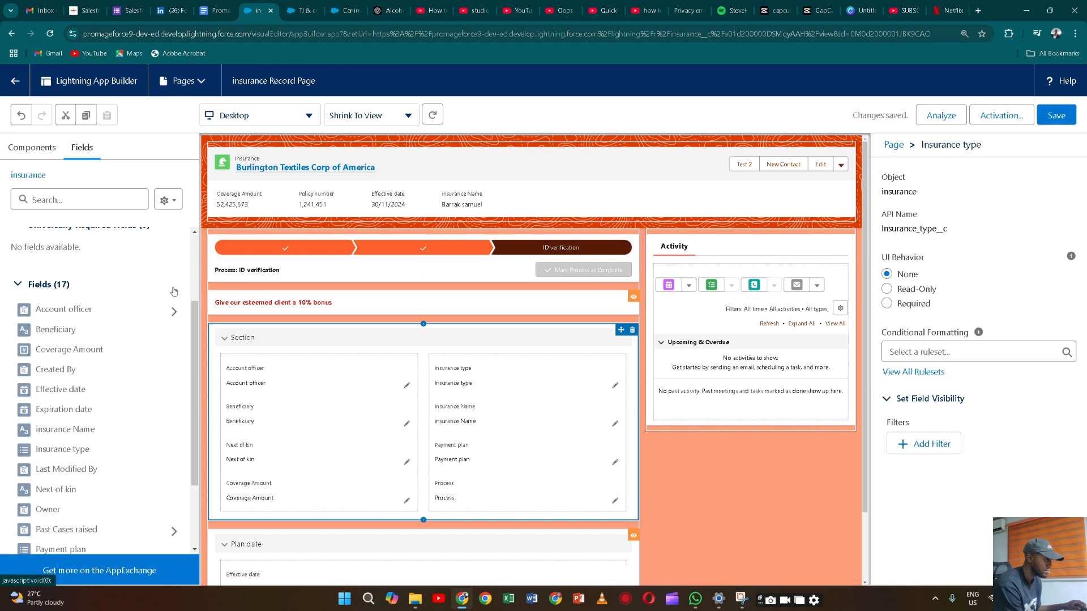
- Reload the TJ & co insurance record, set its Insurance type to Life and save the record
{"action": "left_click", "coordinate": [304, 11]}
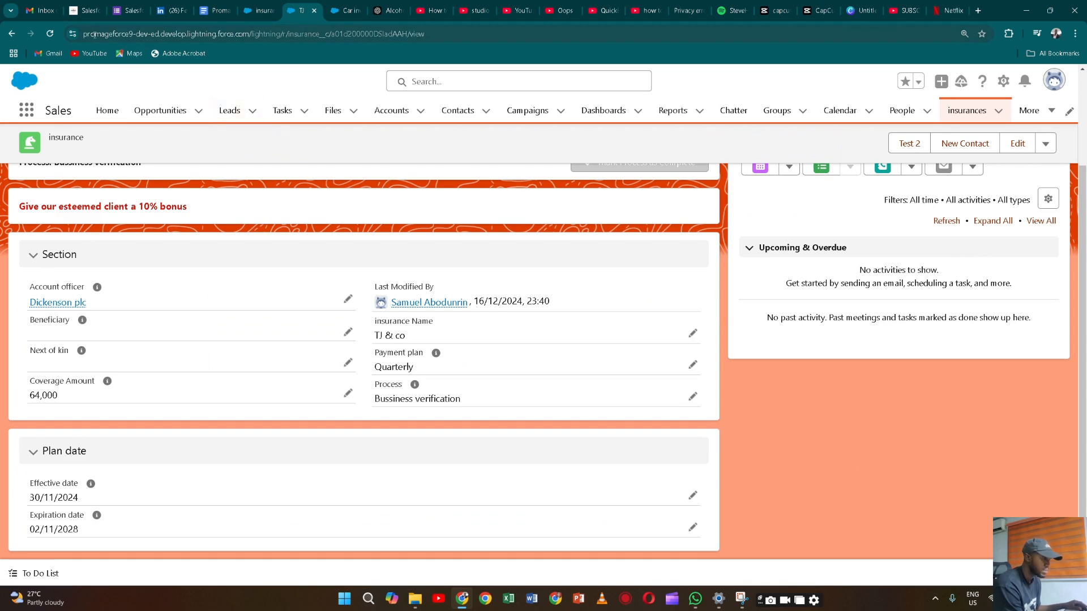
{"action": "left_click", "coordinate": [48, 34]}
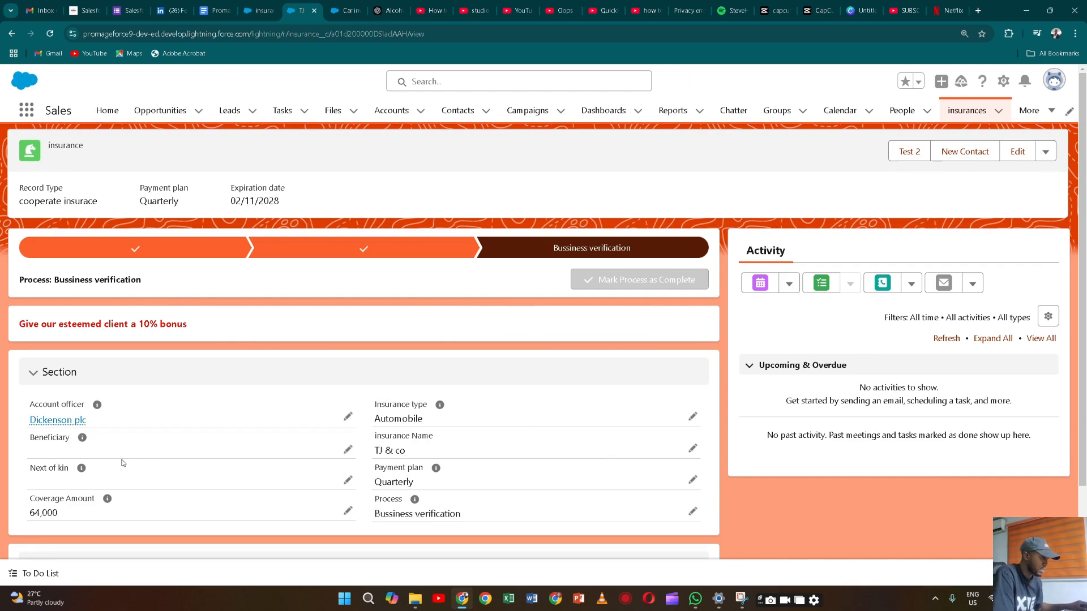
{"action": "left_click", "coordinate": [693, 417]}
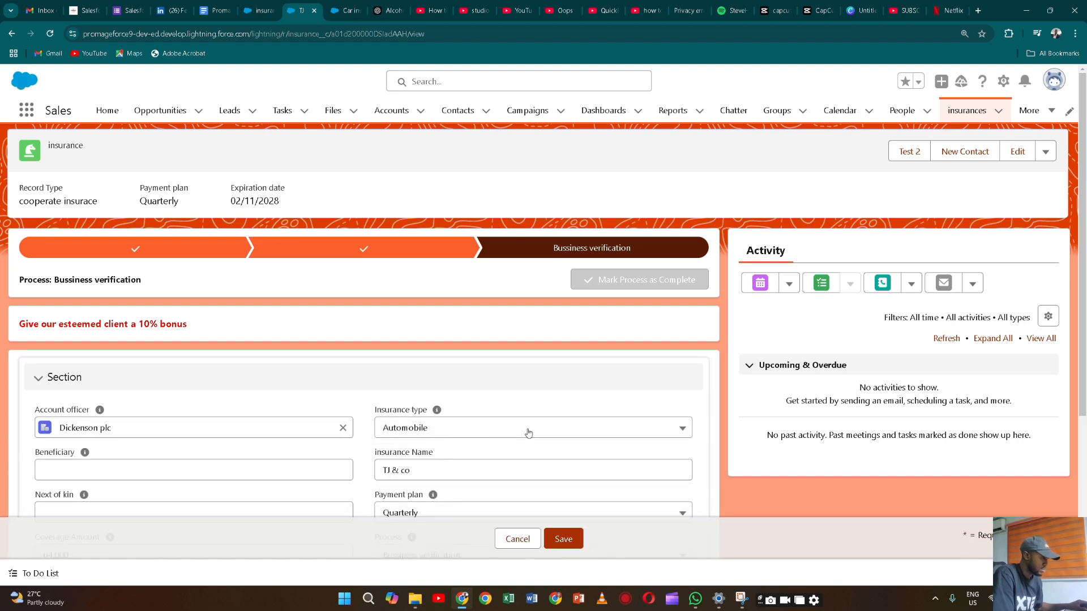
{"action": "left_click", "coordinate": [680, 431]}
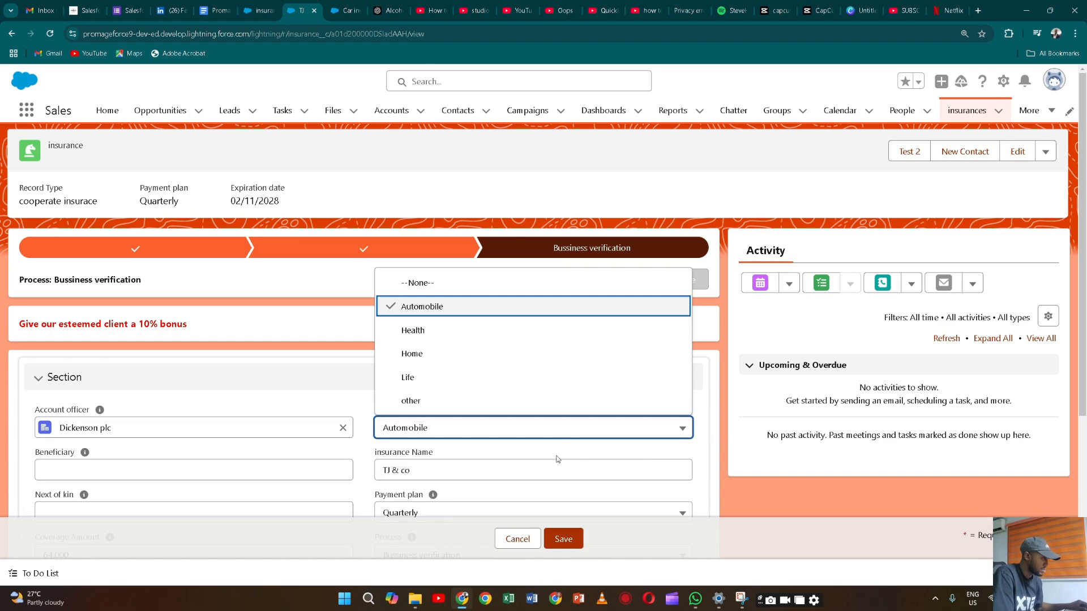
{"action": "left_click", "coordinate": [496, 386]}
{"action": "left_click", "coordinate": [564, 538]}
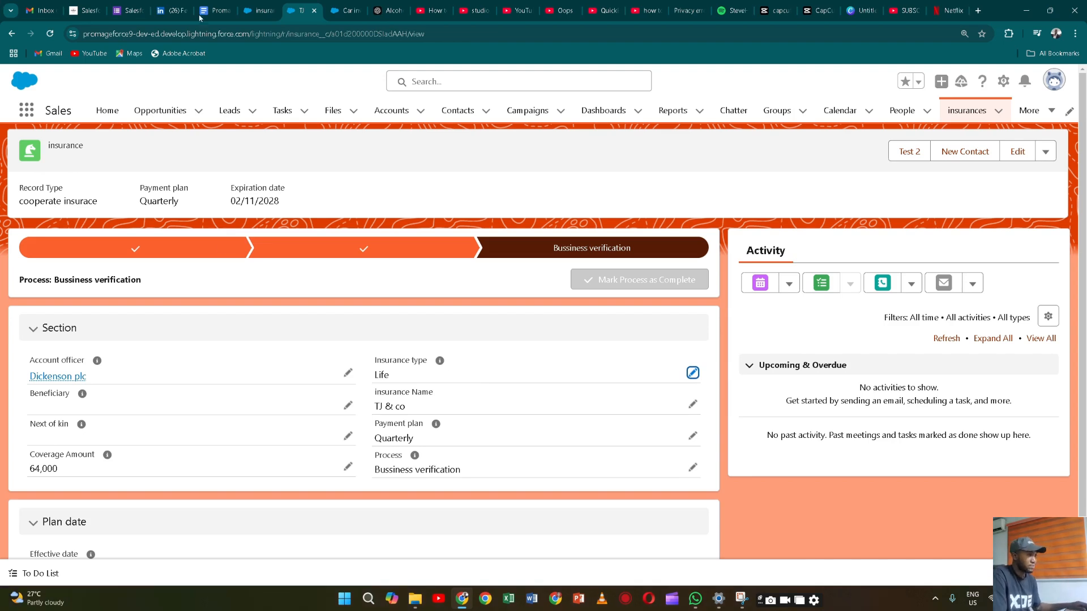
- Upgrade the record page's Highlights Panel to dynamic actions migrated from insurance layout 2, and set its visible action buttons to 5
{"action": "left_click", "coordinate": [258, 11]}
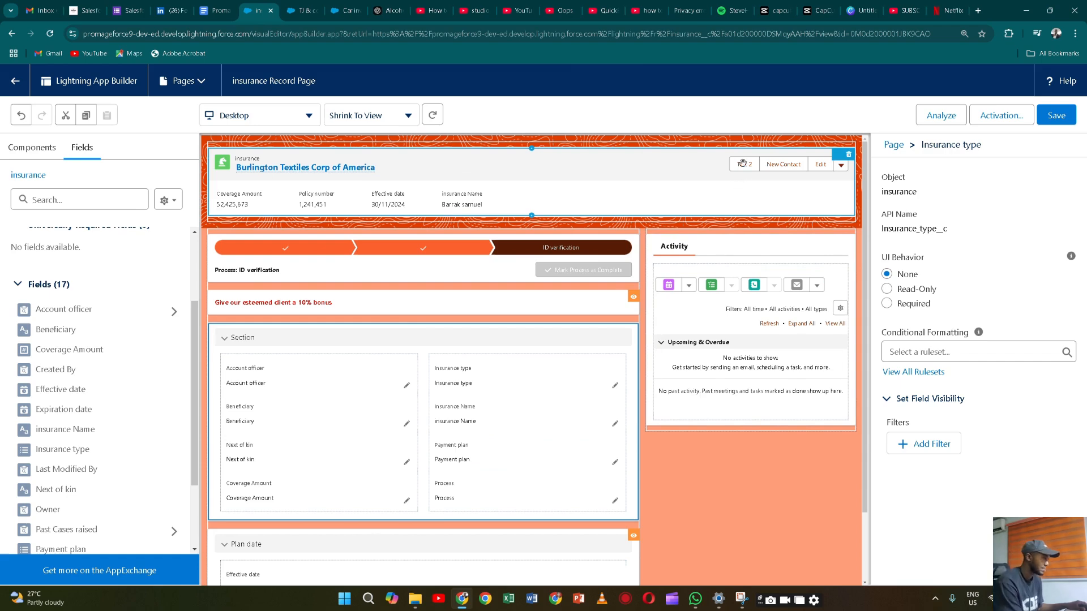
{"action": "left_click", "coordinate": [687, 182]}
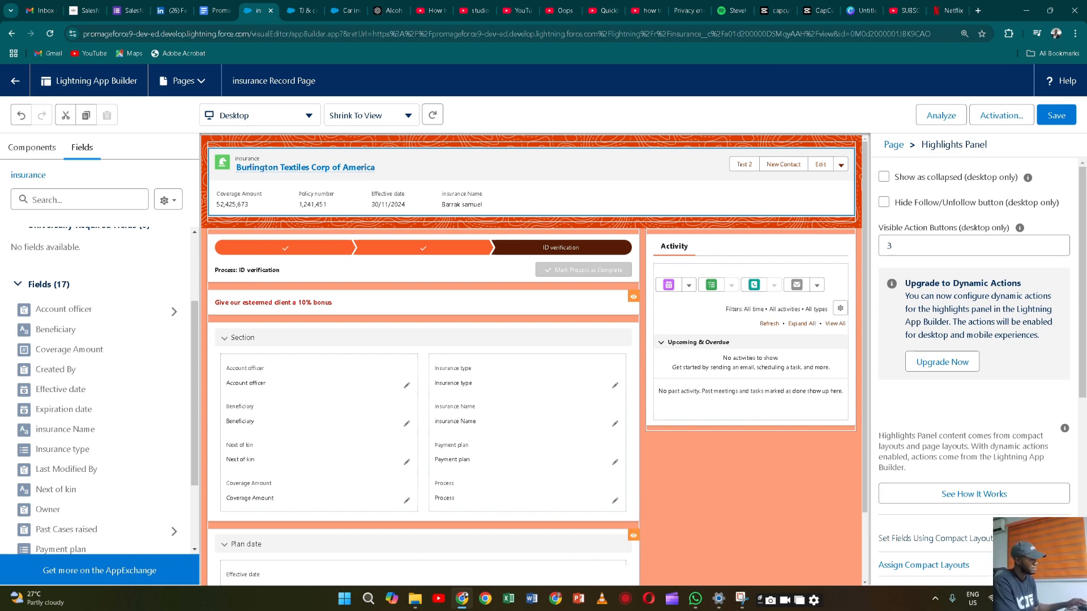
{"action": "left_click", "coordinate": [954, 365]}
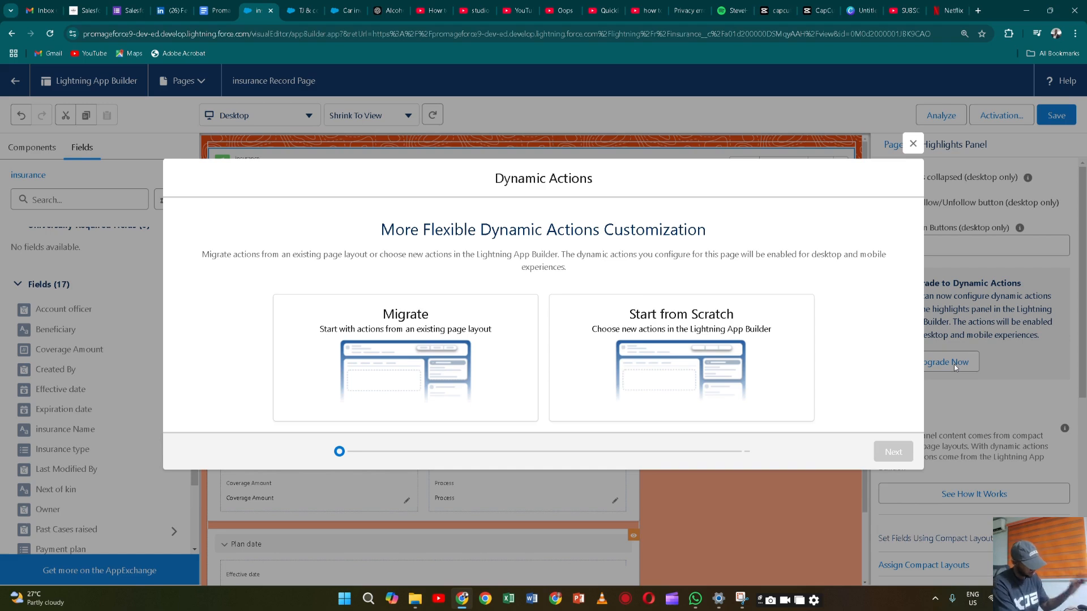
{"action": "left_click", "coordinate": [405, 351]}
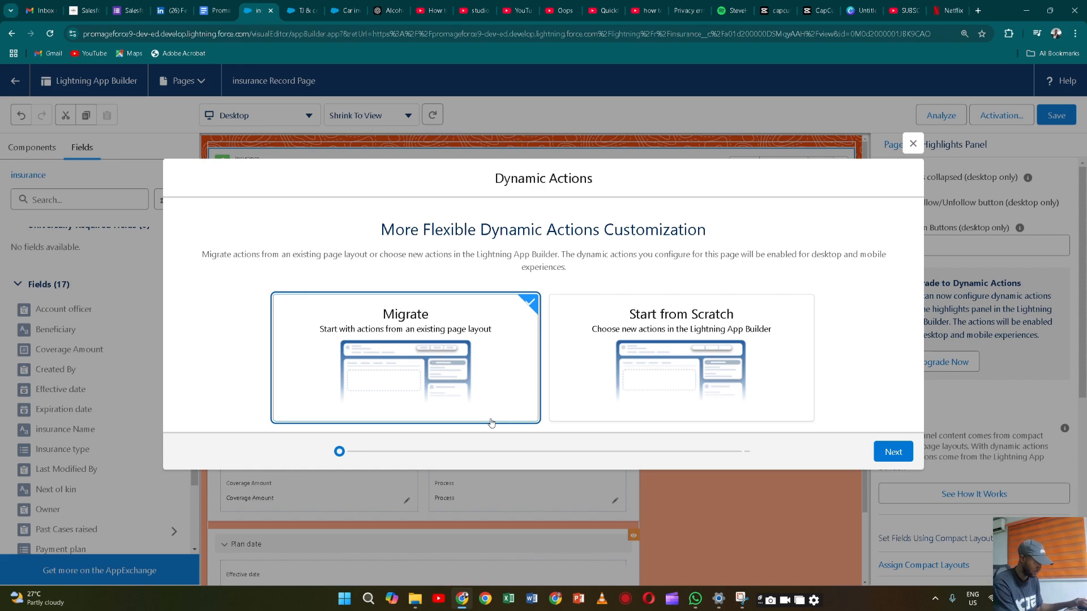
{"action": "left_click", "coordinate": [893, 453]}
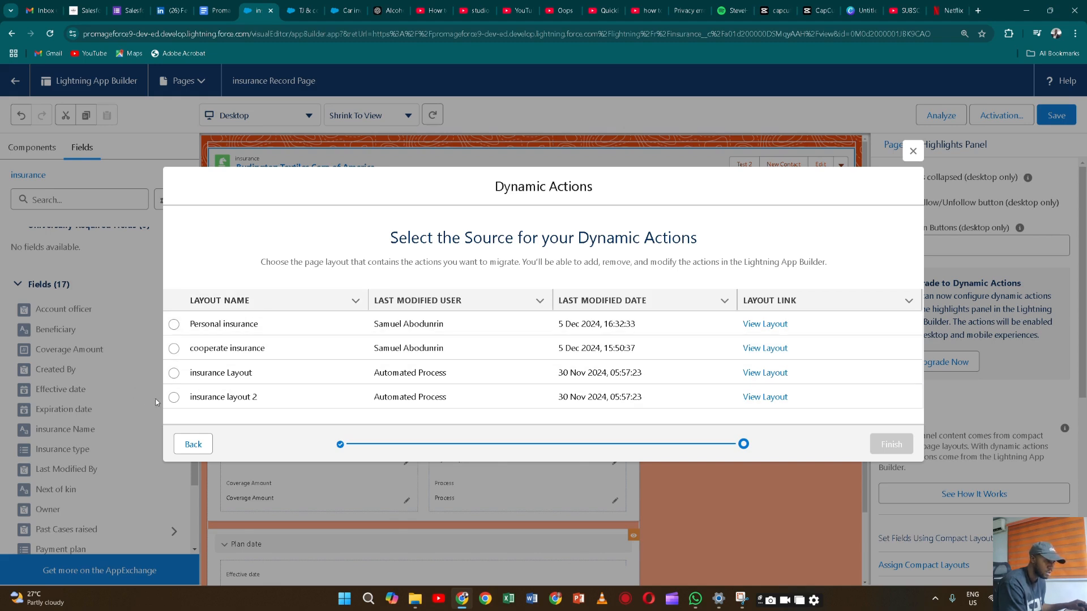
{"action": "left_click", "coordinate": [174, 398]}
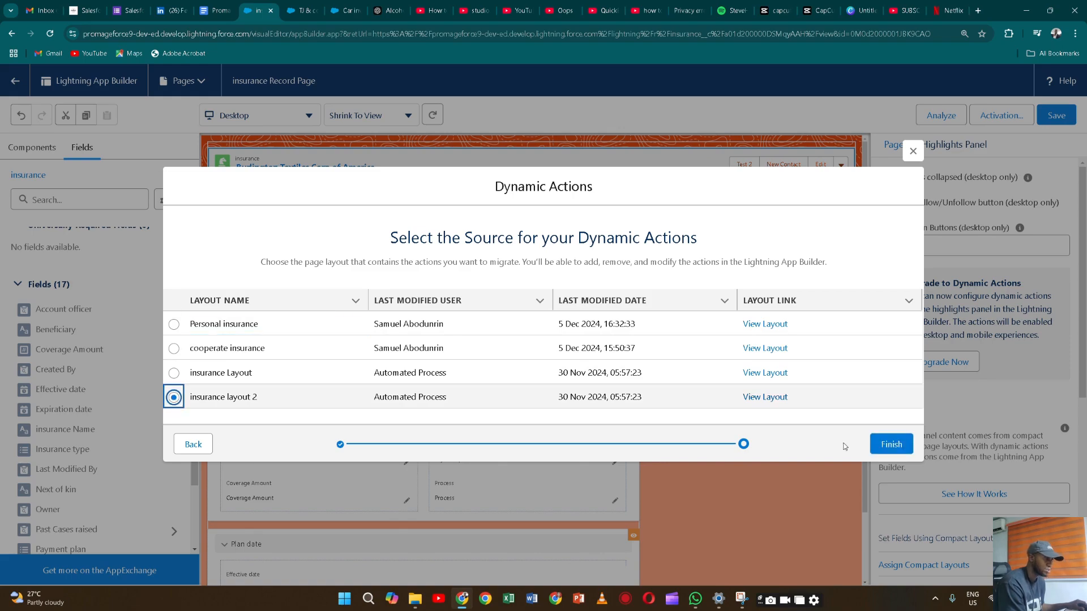
{"action": "left_click", "coordinate": [879, 446]}
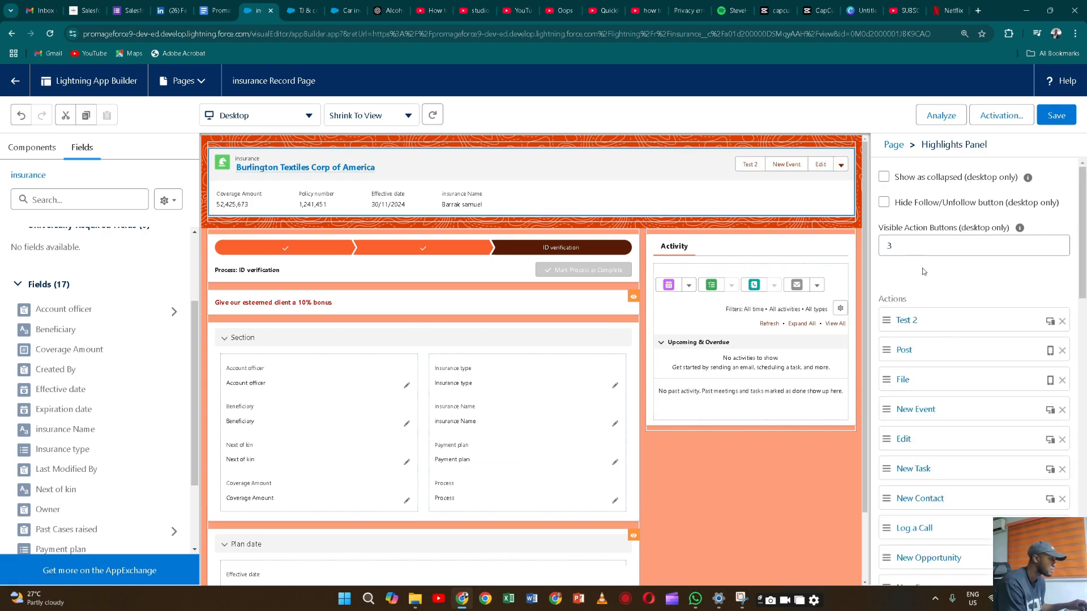
{"action": "left_click", "coordinate": [930, 249]}
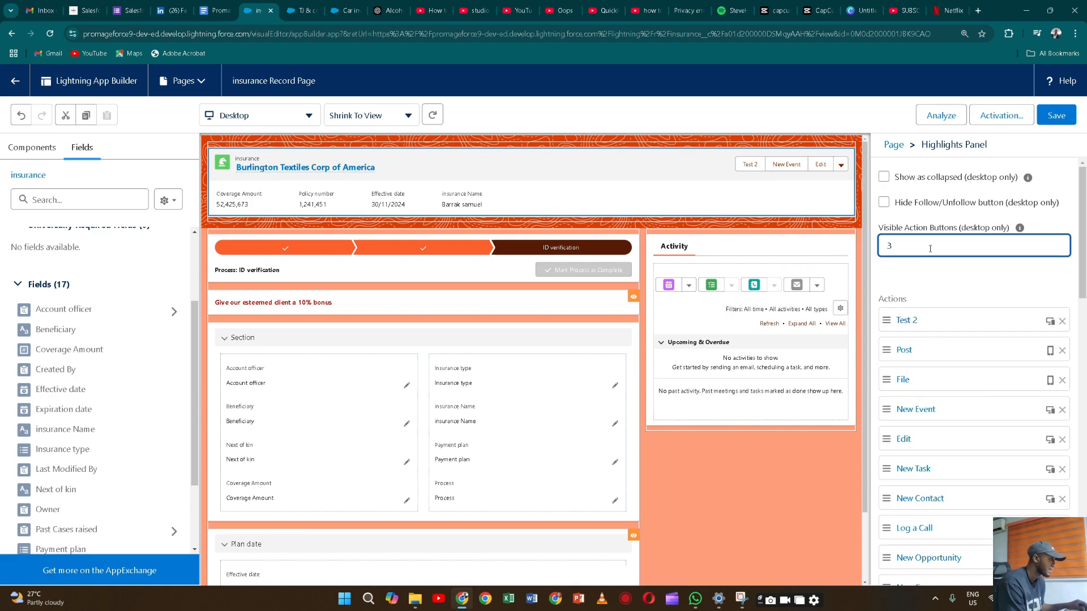
{"action": "key", "text": "BackSpace"}
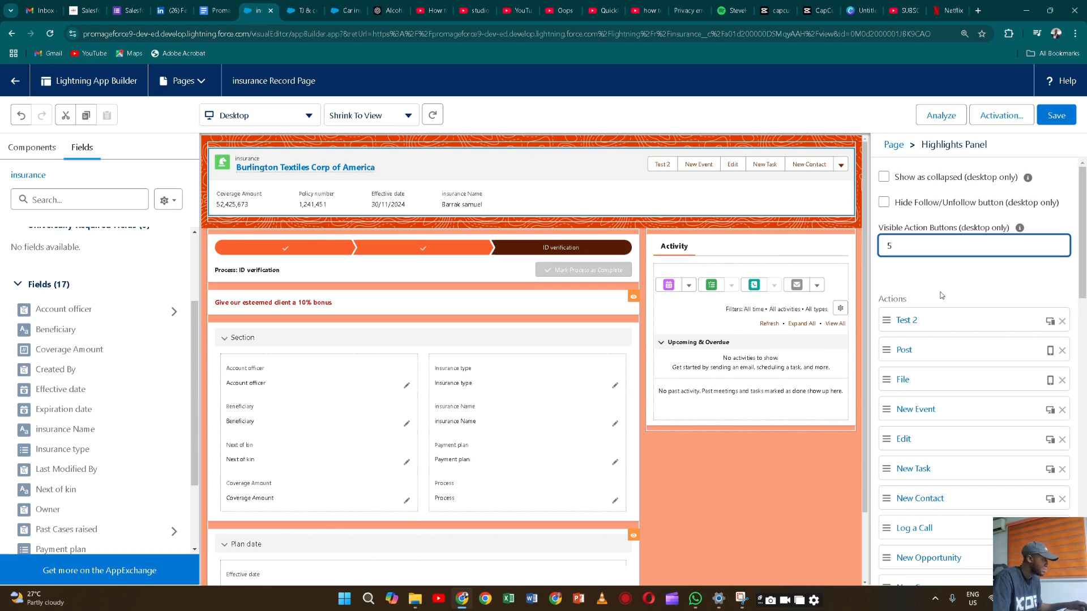
- Examine the Highlights Panel's list of migrated actions and its compact layout and page layout assignments
{"action": "scroll", "coordinate": [941, 294], "scroll_direction": "down", "scroll_amount": 9}
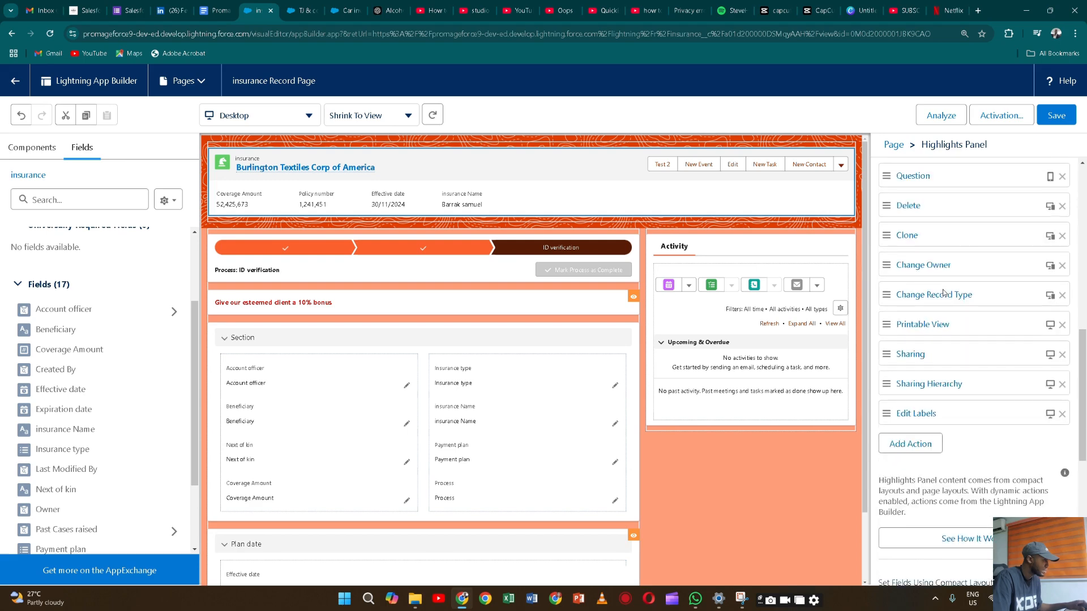
{"action": "scroll", "coordinate": [944, 293], "scroll_direction": "up", "scroll_amount": 5}
{"action": "scroll", "coordinate": [943, 293], "scroll_direction": "down", "scroll_amount": 9}
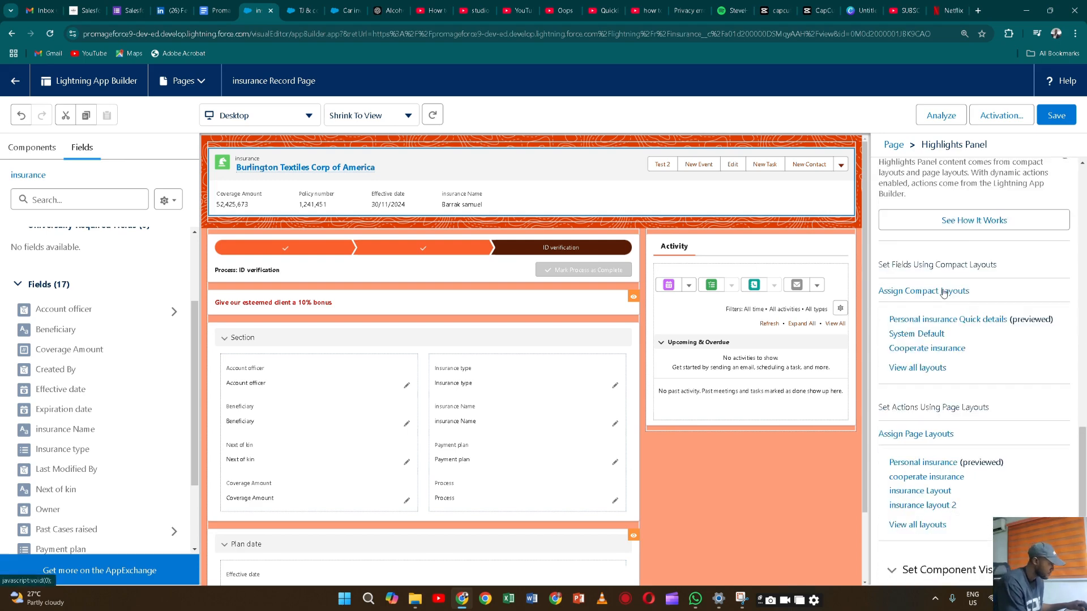
{"action": "scroll", "coordinate": [943, 293], "scroll_direction": "up", "scroll_amount": 7}
{"action": "scroll", "coordinate": [943, 293], "scroll_direction": "up", "scroll_amount": 8}
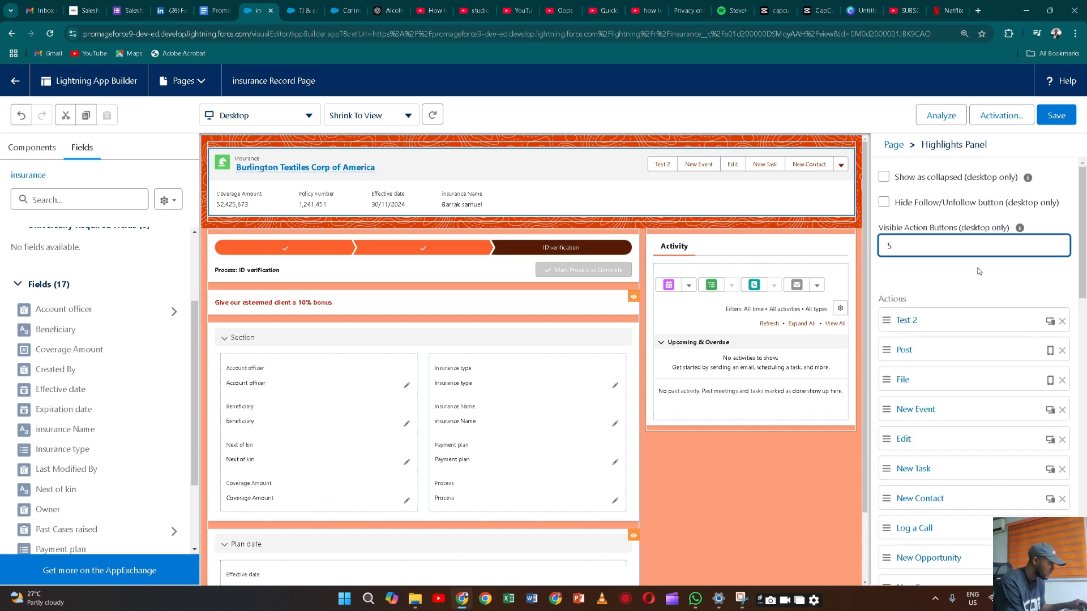
{"action": "scroll", "coordinate": [978, 271], "scroll_direction": "down", "scroll_amount": 2}
{"action": "scroll", "coordinate": [978, 271], "scroll_direction": "down", "scroll_amount": 7}
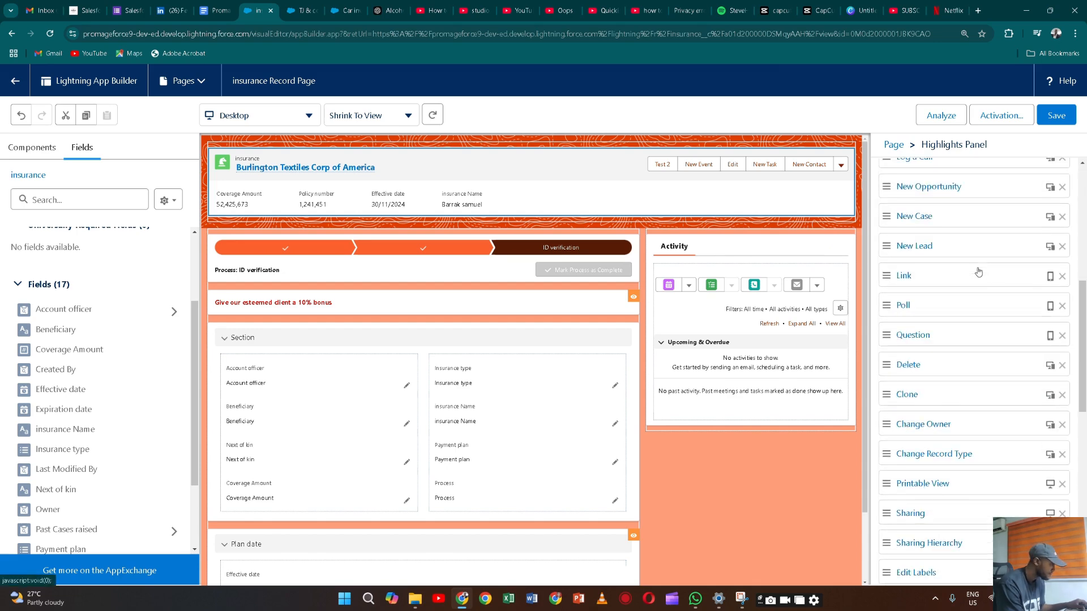
{"action": "scroll", "coordinate": [978, 271], "scroll_direction": "down", "scroll_amount": 3}
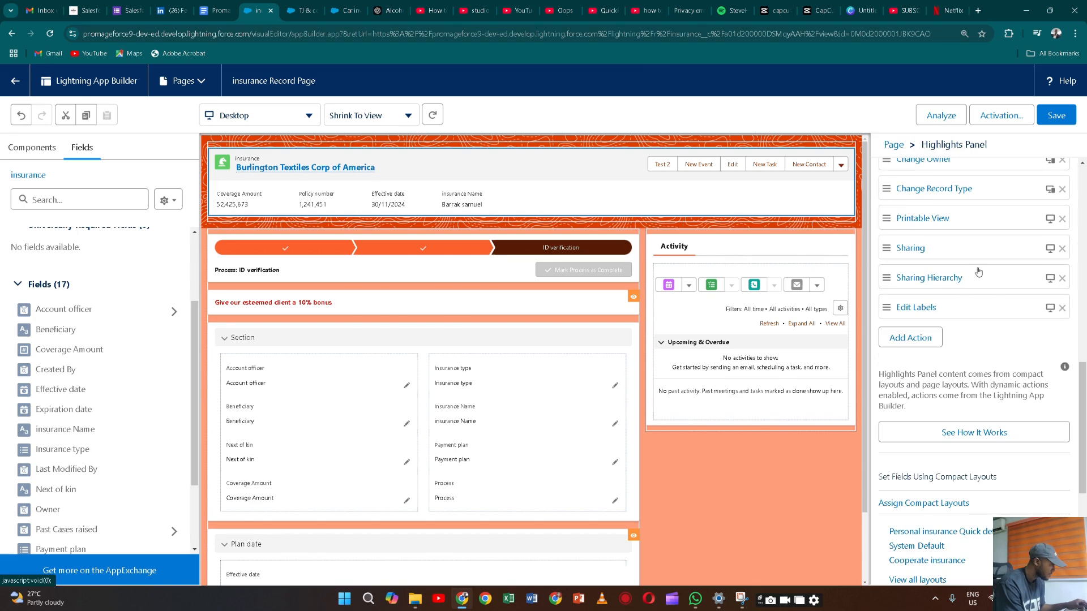
{"action": "scroll", "coordinate": [978, 271], "scroll_direction": "down", "scroll_amount": 2}
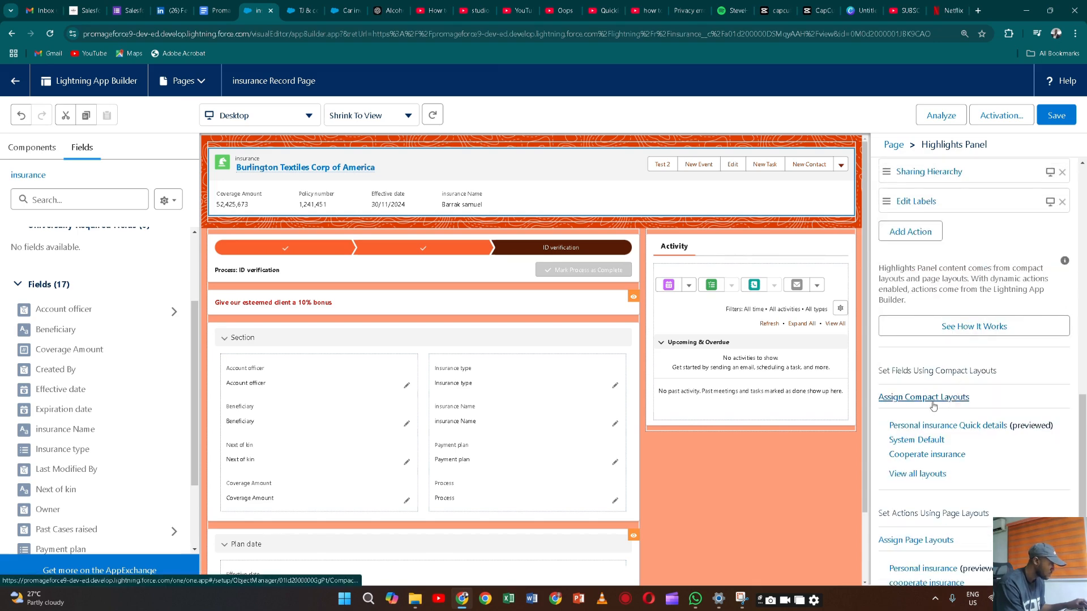
{"action": "scroll", "coordinate": [931, 398], "scroll_direction": "down", "scroll_amount": 1}
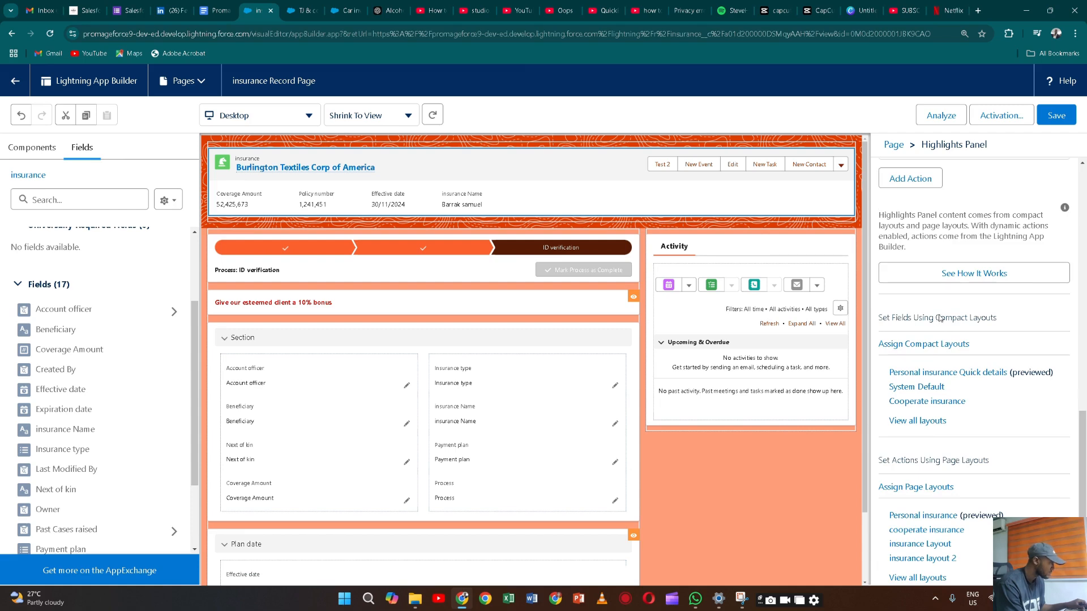
{"action": "scroll", "coordinate": [926, 291], "scroll_direction": "up", "scroll_amount": 10}
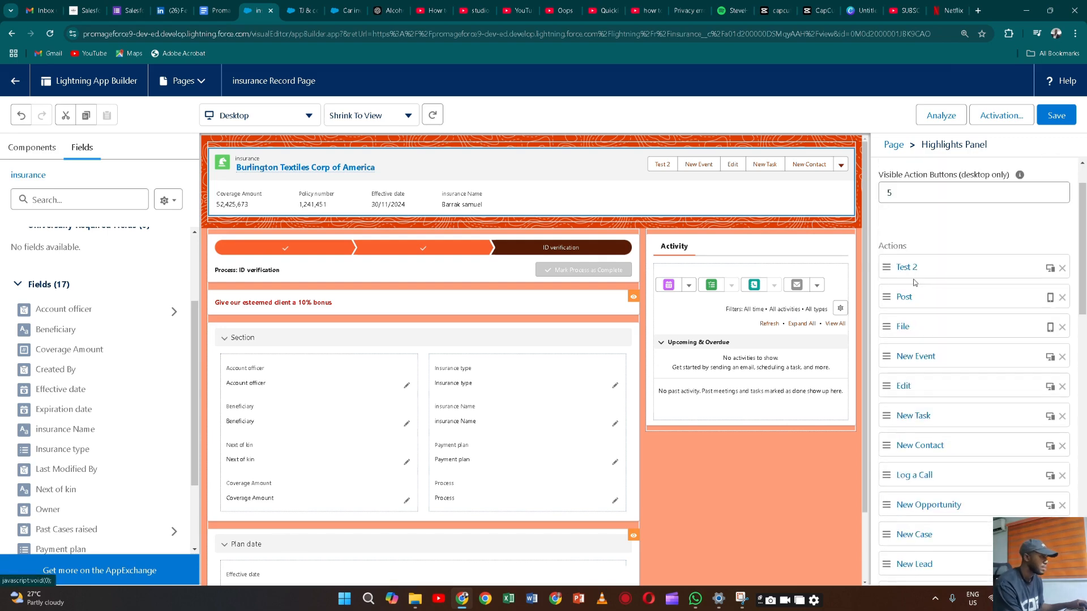
{"action": "scroll", "coordinate": [991, 294], "scroll_direction": "up", "scroll_amount": 1}
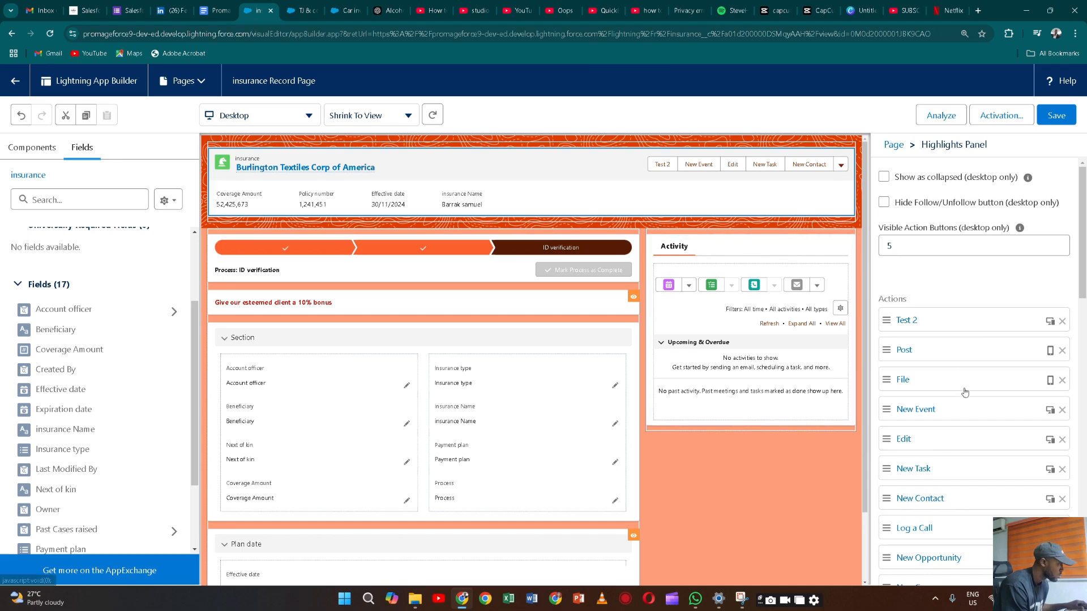
{"action": "scroll", "coordinate": [964, 394], "scroll_direction": "down", "scroll_amount": 5}
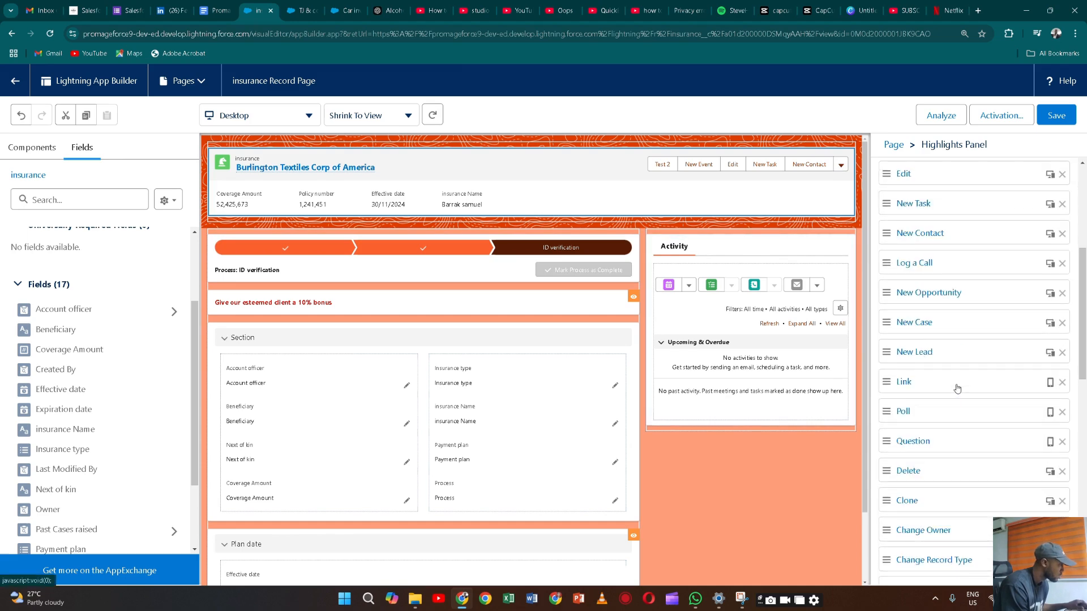
{"action": "scroll", "coordinate": [956, 388], "scroll_direction": "down", "scroll_amount": 2}
{"action": "scroll", "coordinate": [956, 388], "scroll_direction": "up", "scroll_amount": 5}
{"action": "scroll", "coordinate": [957, 388], "scroll_direction": "up", "scroll_amount": 1}
{"action": "scroll", "coordinate": [955, 390], "scroll_direction": "down", "scroll_amount": 3}
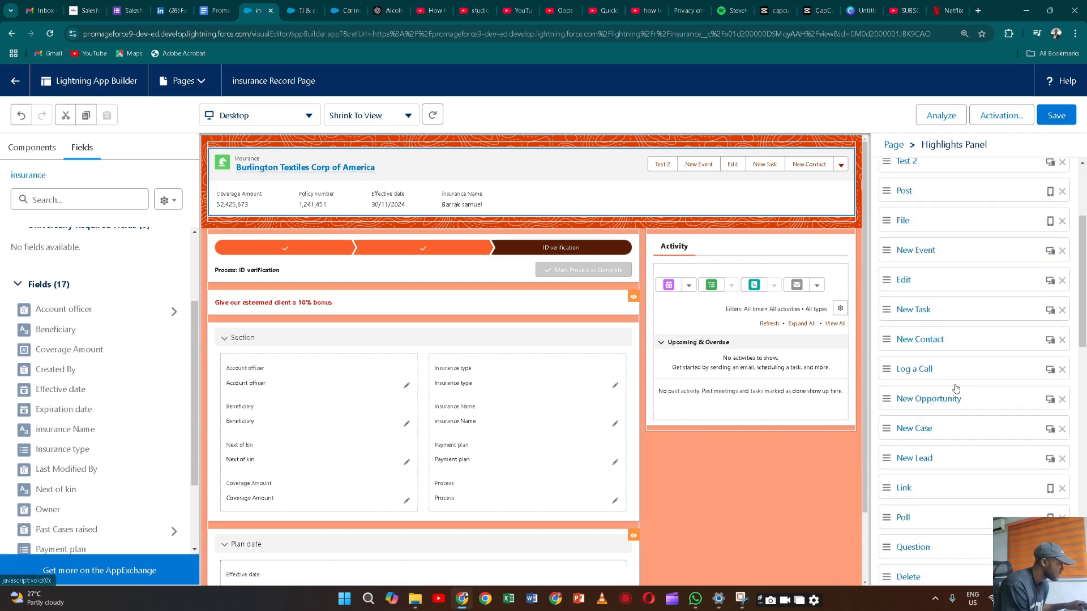
{"action": "scroll", "coordinate": [952, 390], "scroll_direction": "up", "scroll_amount": 1}
{"action": "scroll", "coordinate": [952, 391], "scroll_direction": "up", "scroll_amount": 3}
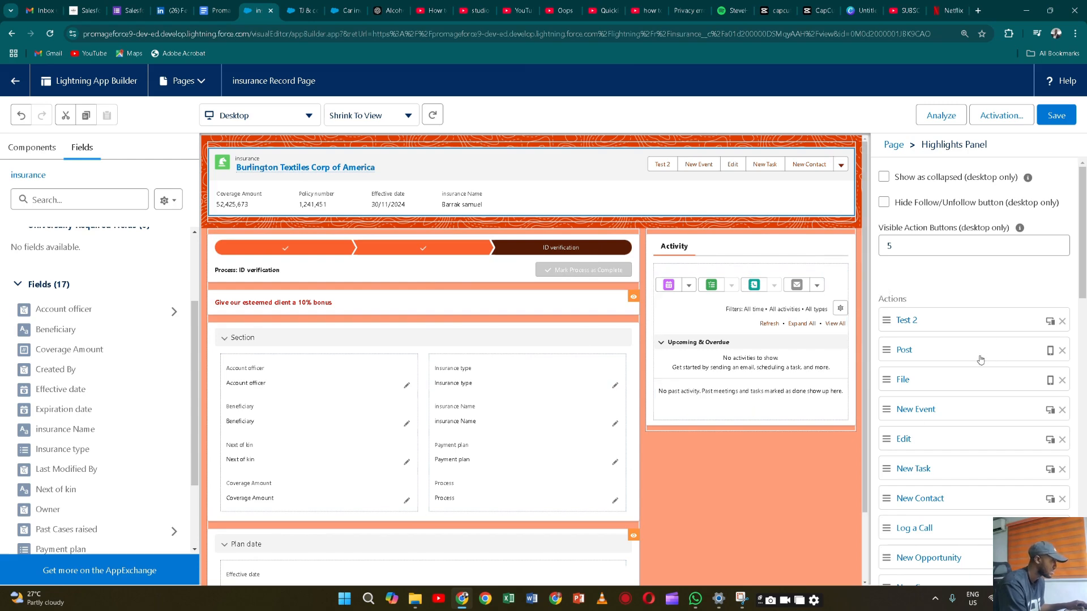
- Start a new visibility filter for the New Contact action of the Highlights Panel
{"action": "scroll", "coordinate": [976, 360], "scroll_direction": "down", "scroll_amount": 2}
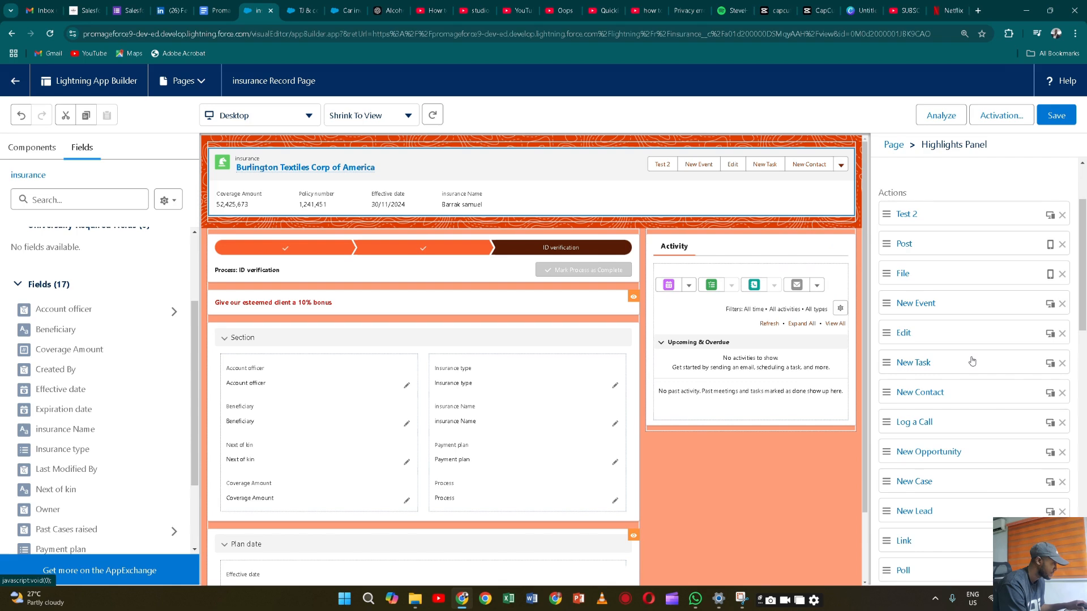
{"action": "scroll", "coordinate": [972, 361], "scroll_direction": "down", "scroll_amount": 3}
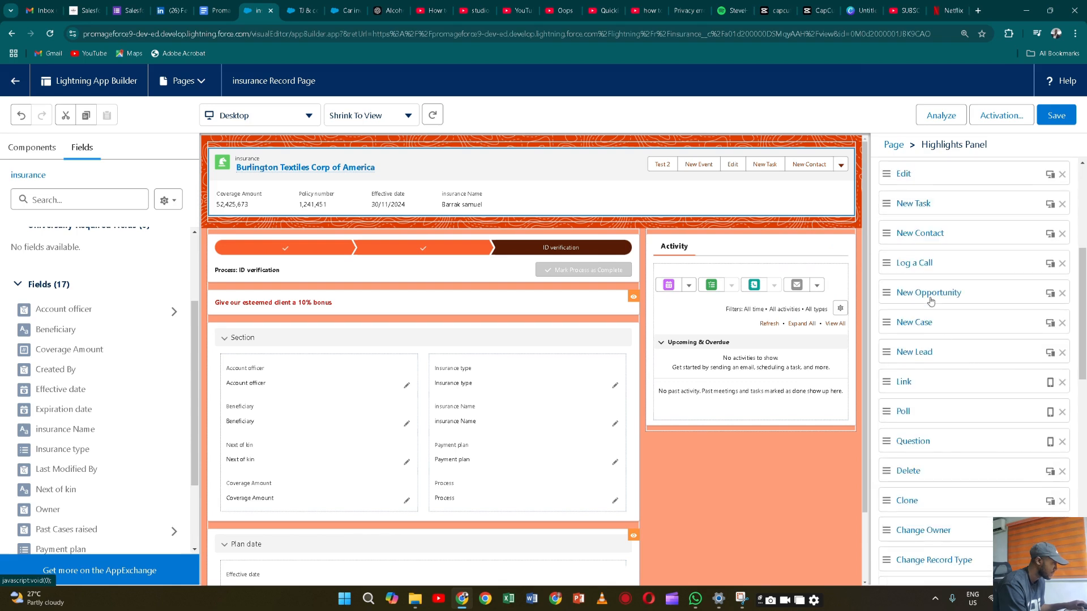
{"action": "left_click", "coordinate": [912, 236]}
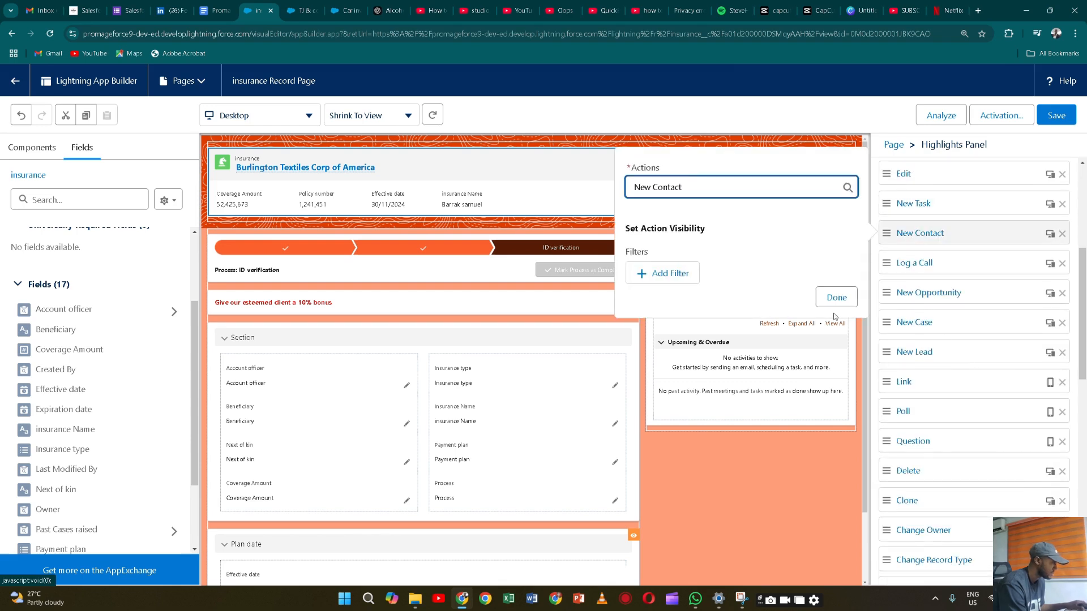
{"action": "left_click", "coordinate": [653, 274]}
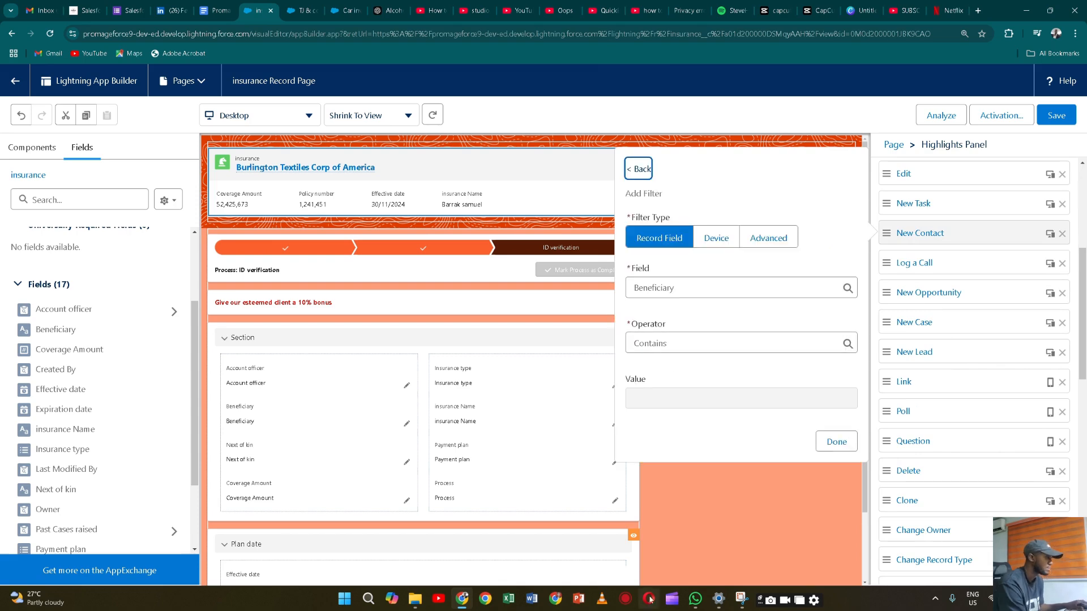
{"action": "left_click", "coordinate": [703, 291]}
{"action": "scroll", "coordinate": [673, 371], "scroll_direction": "down", "scroll_amount": 2}
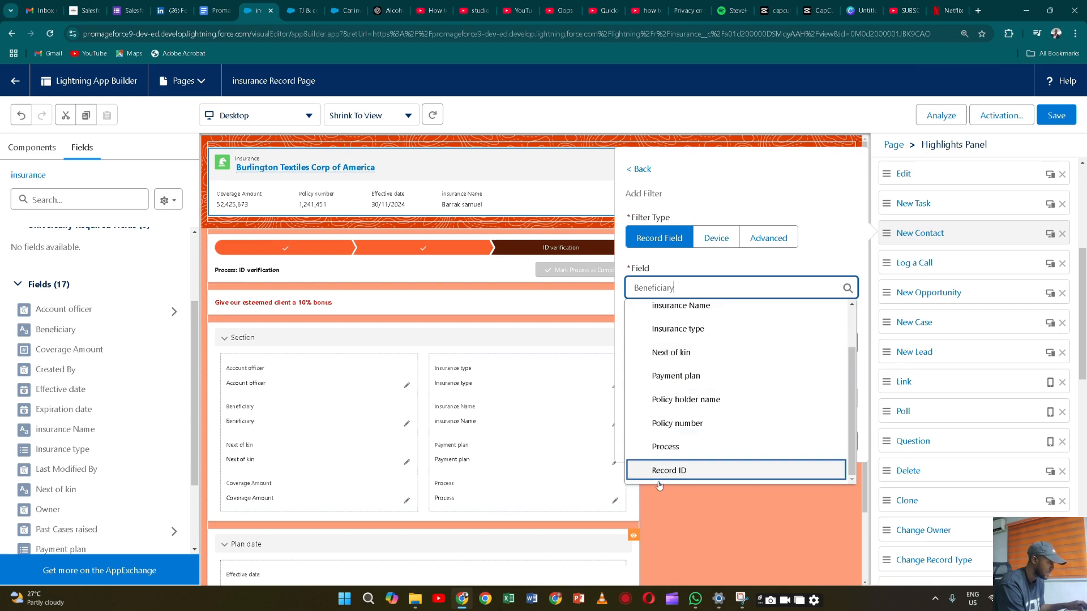
{"action": "left_click", "coordinate": [665, 450]}
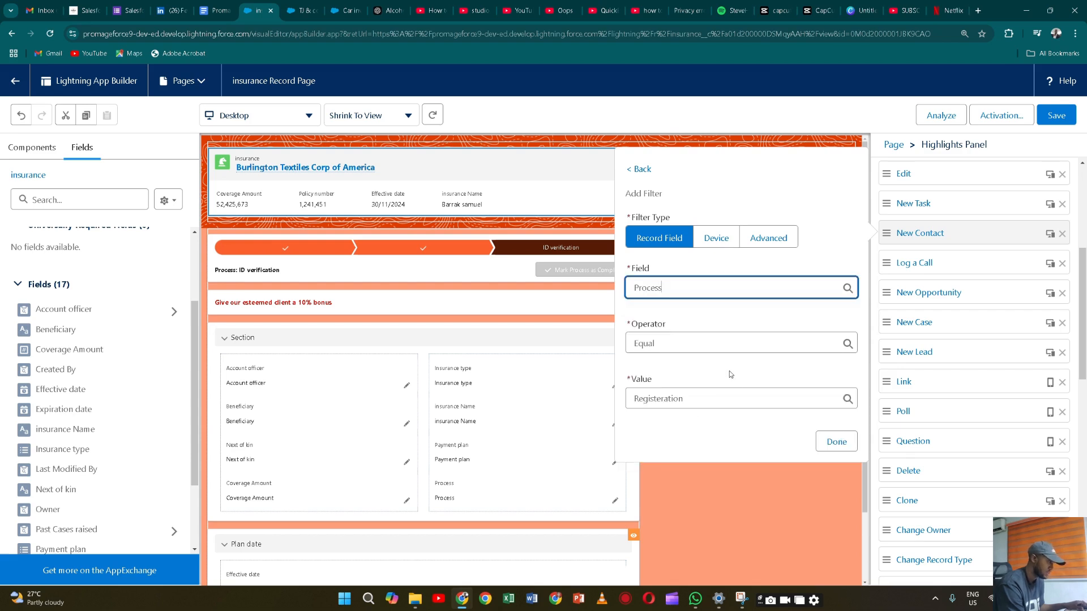
{"action": "left_click", "coordinate": [745, 395]}
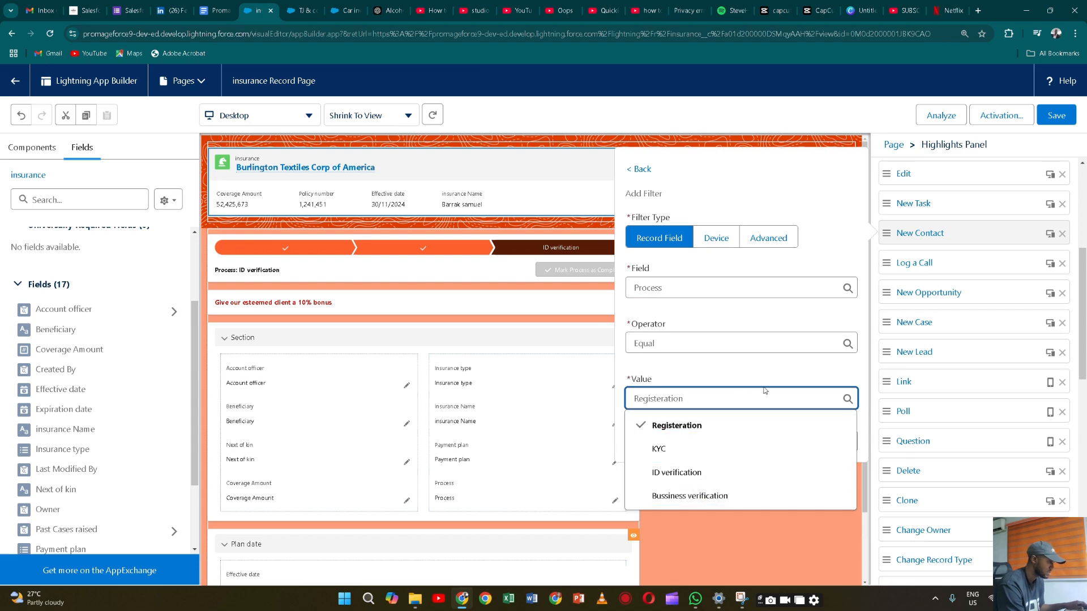
{"action": "left_click", "coordinate": [813, 234]}
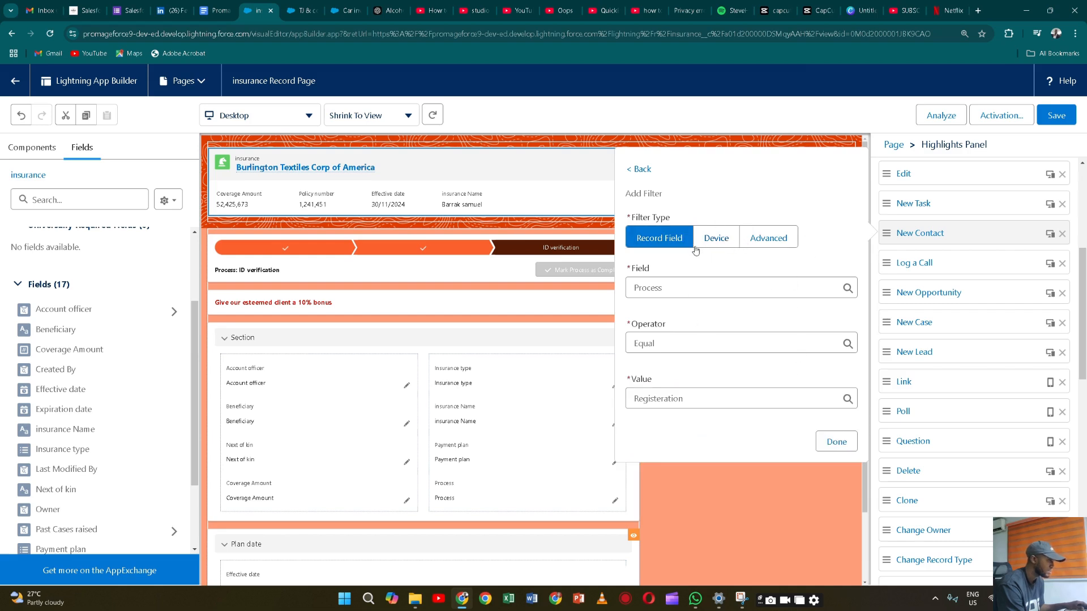
{"action": "left_click", "coordinate": [752, 245]}
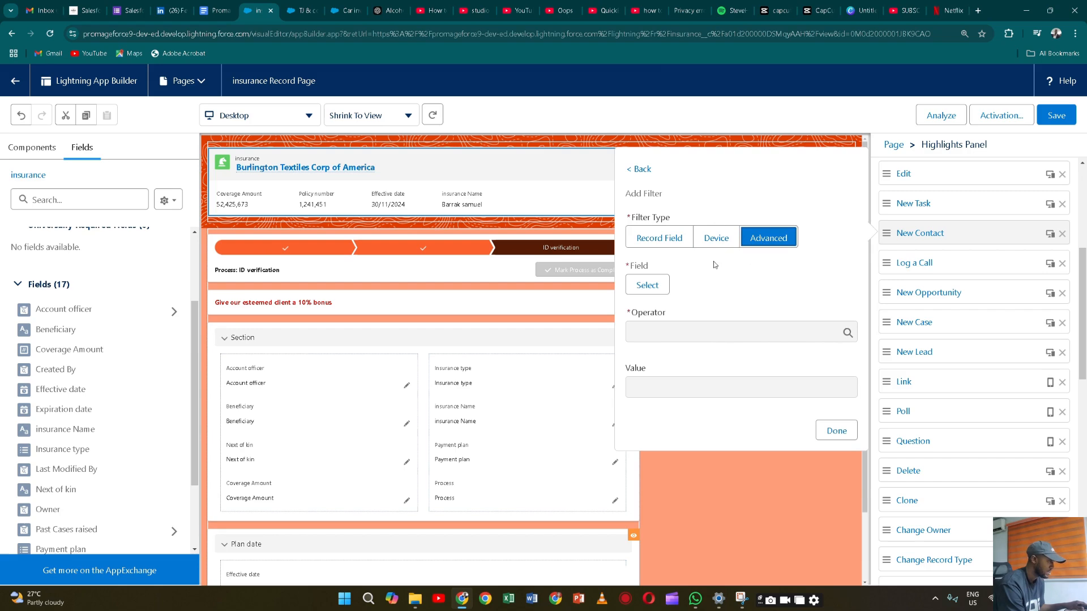
{"action": "left_click", "coordinate": [647, 285]}
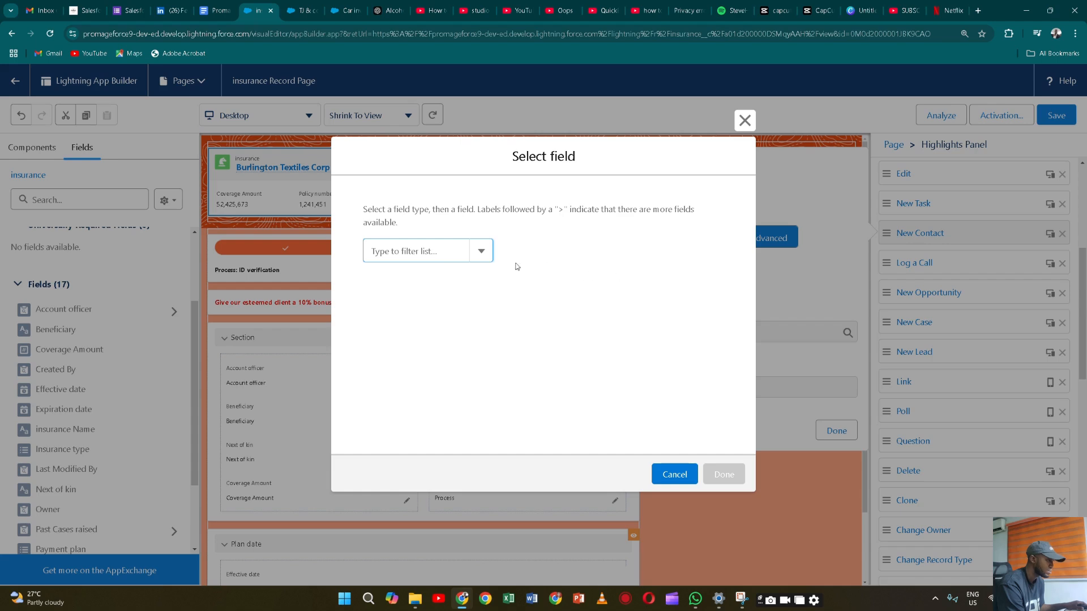
{"action": "left_click", "coordinate": [480, 250]}
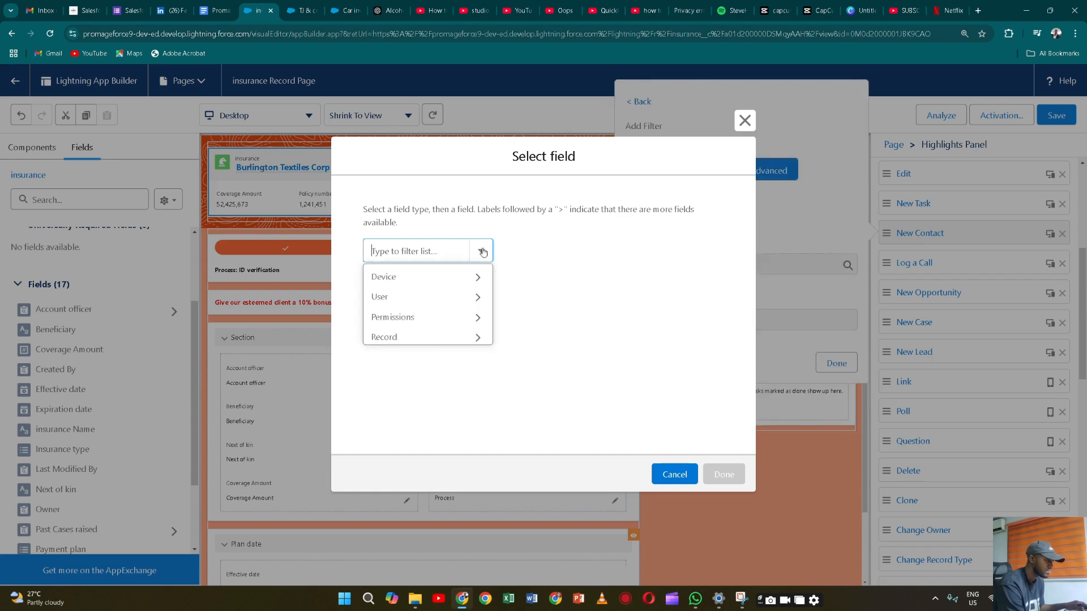
{"action": "left_click", "coordinate": [459, 342]}
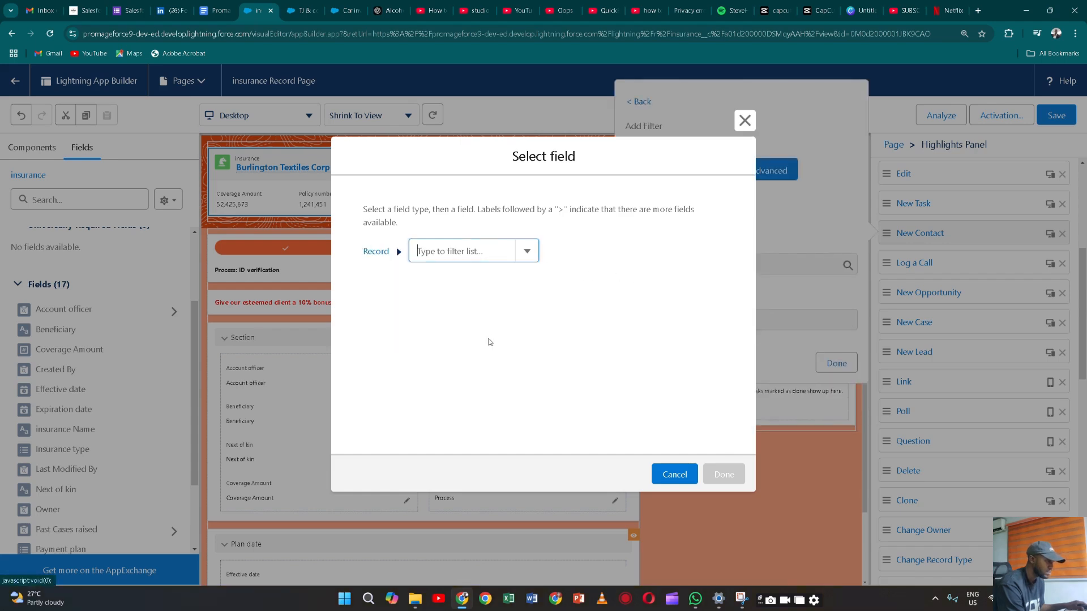
{"action": "left_click", "coordinate": [525, 254]}
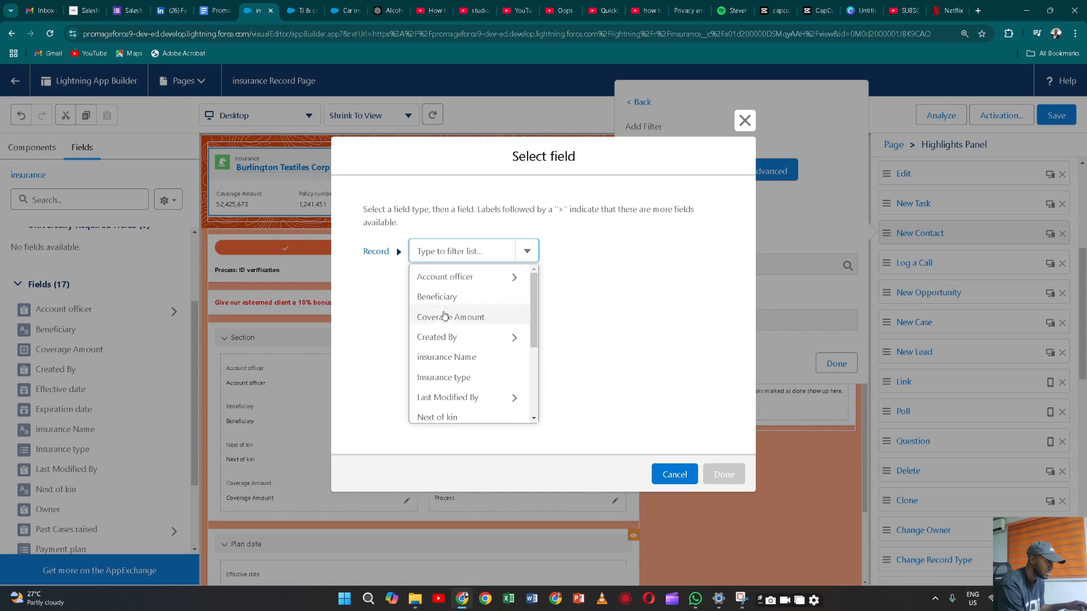
{"action": "scroll", "coordinate": [445, 328], "scroll_direction": "down", "scroll_amount": 3}
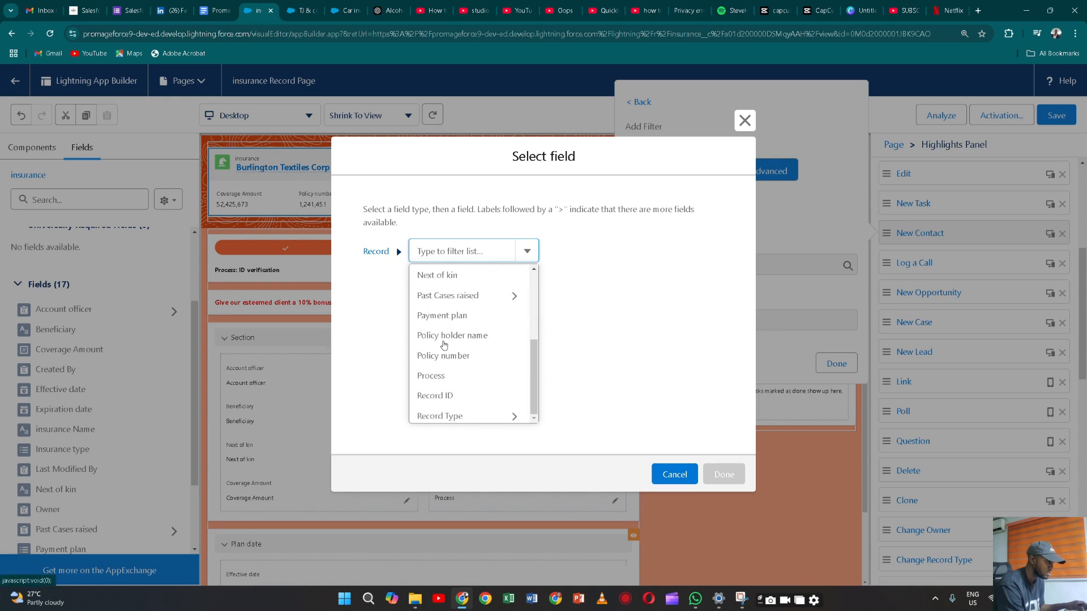
{"action": "left_click", "coordinate": [470, 415]}
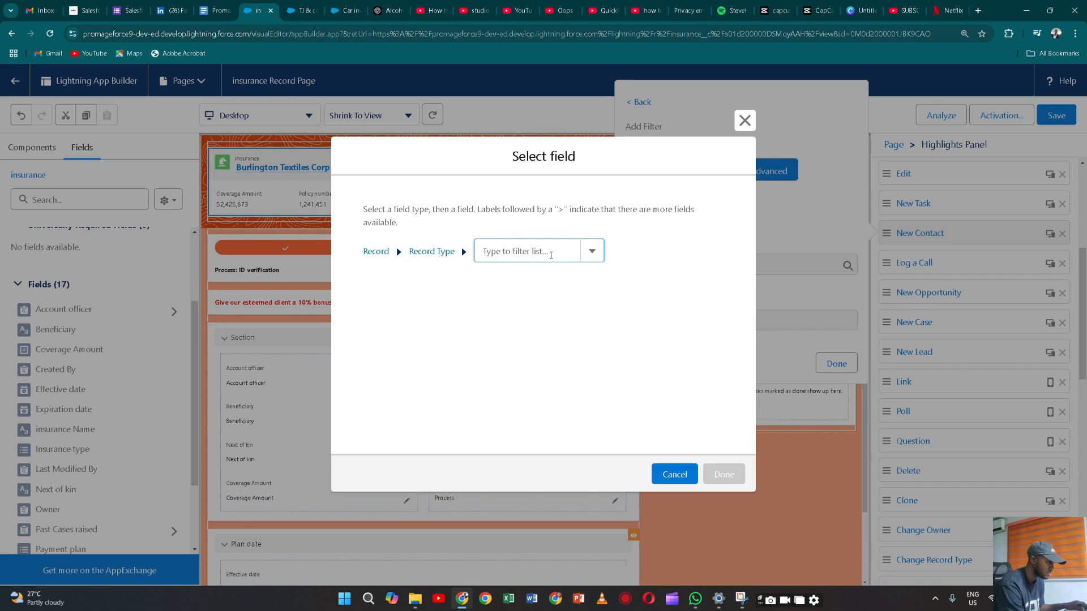
{"action": "left_click", "coordinate": [586, 255]}
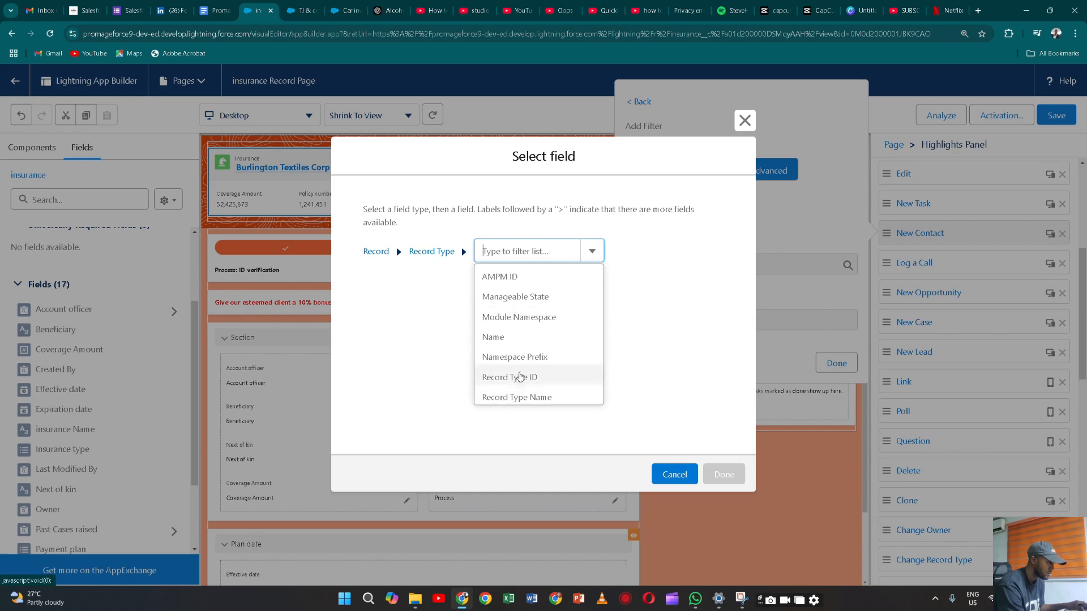
{"action": "left_click", "coordinate": [590, 253]}
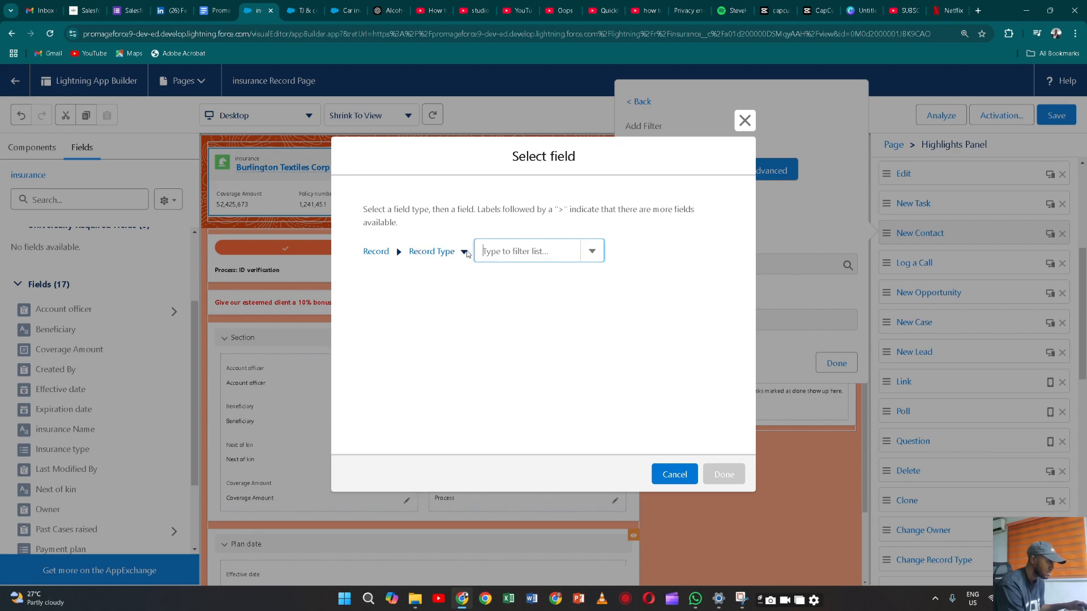
{"action": "left_click", "coordinate": [439, 252]}
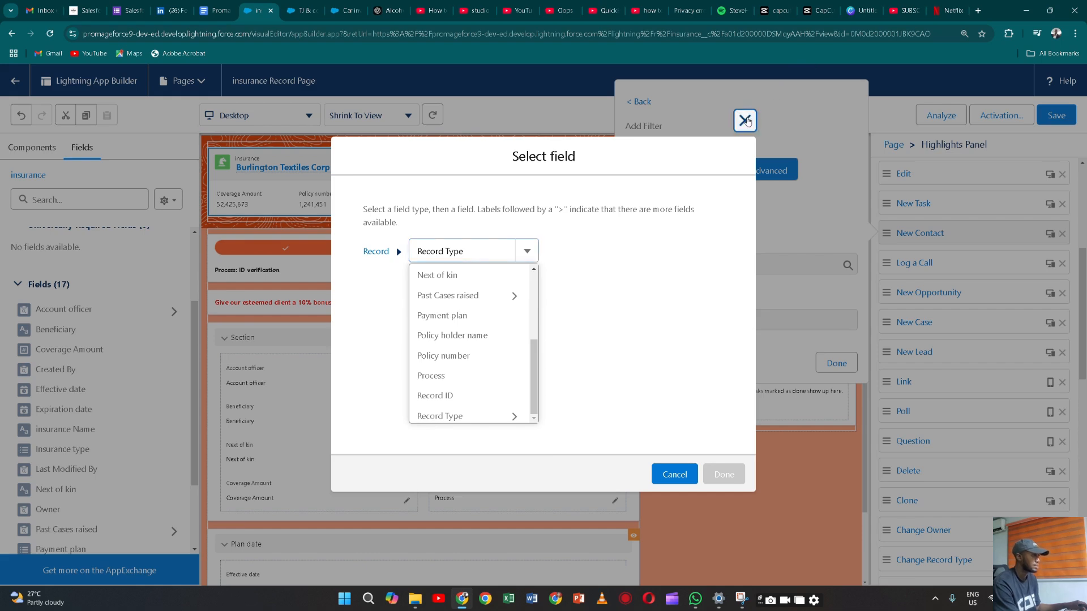
{"action": "left_click", "coordinate": [745, 120]}
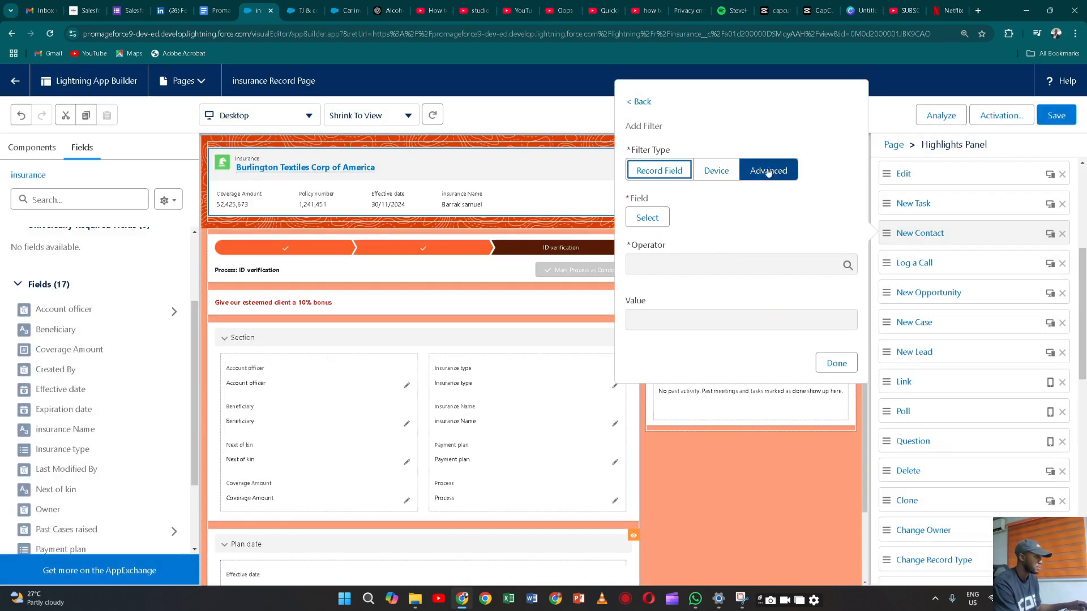
- Add a Record Field filter to the New Contact action with Process Equal ID verification
{"action": "left_click", "coordinate": [678, 172]}
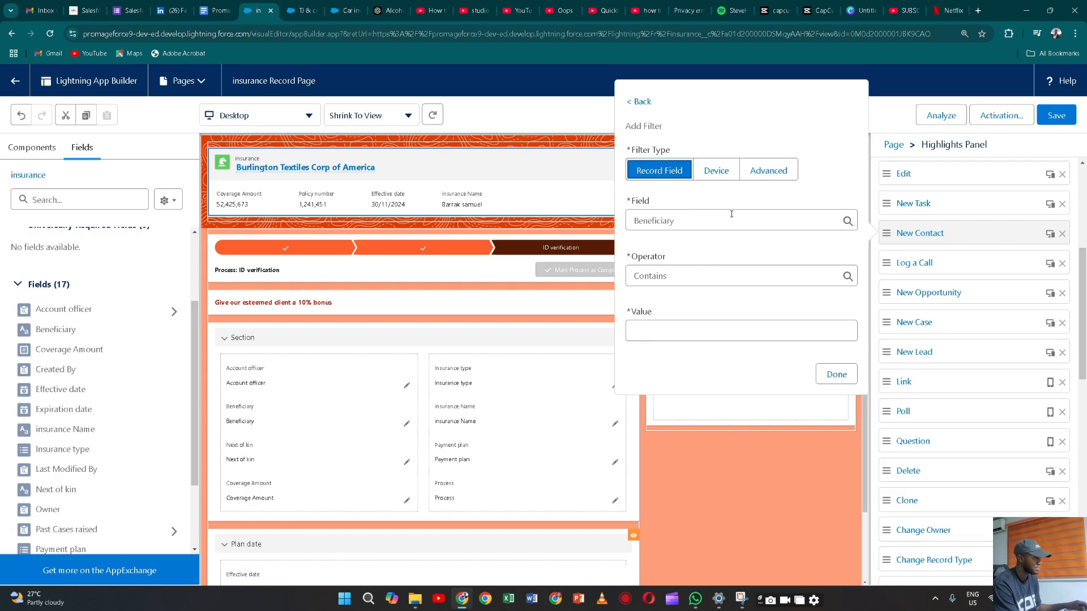
{"action": "left_click", "coordinate": [759, 220]}
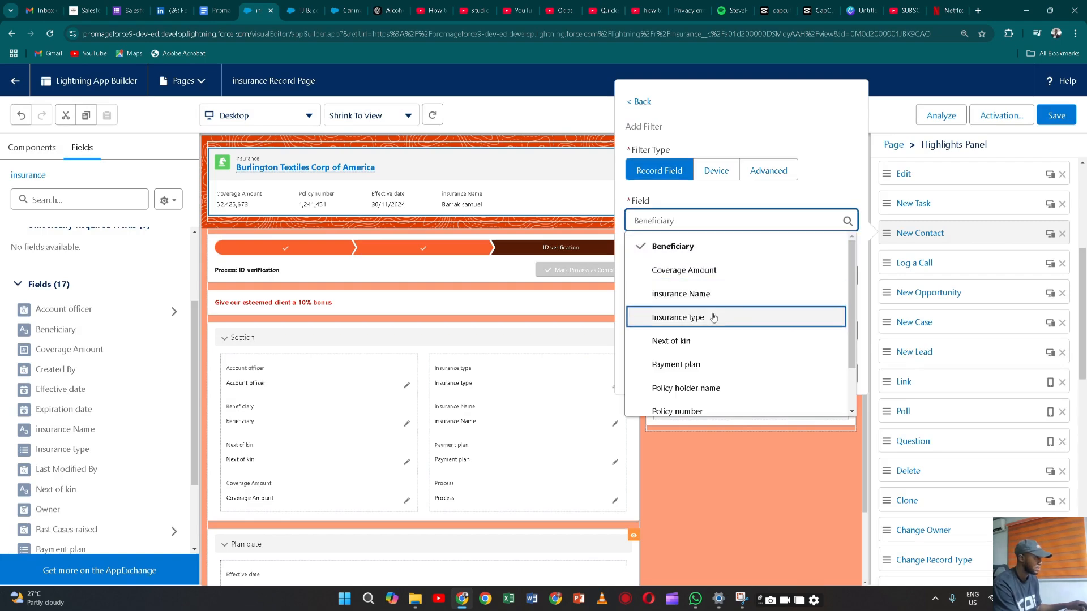
{"action": "scroll", "coordinate": [700, 366], "scroll_direction": "down", "scroll_amount": 2}
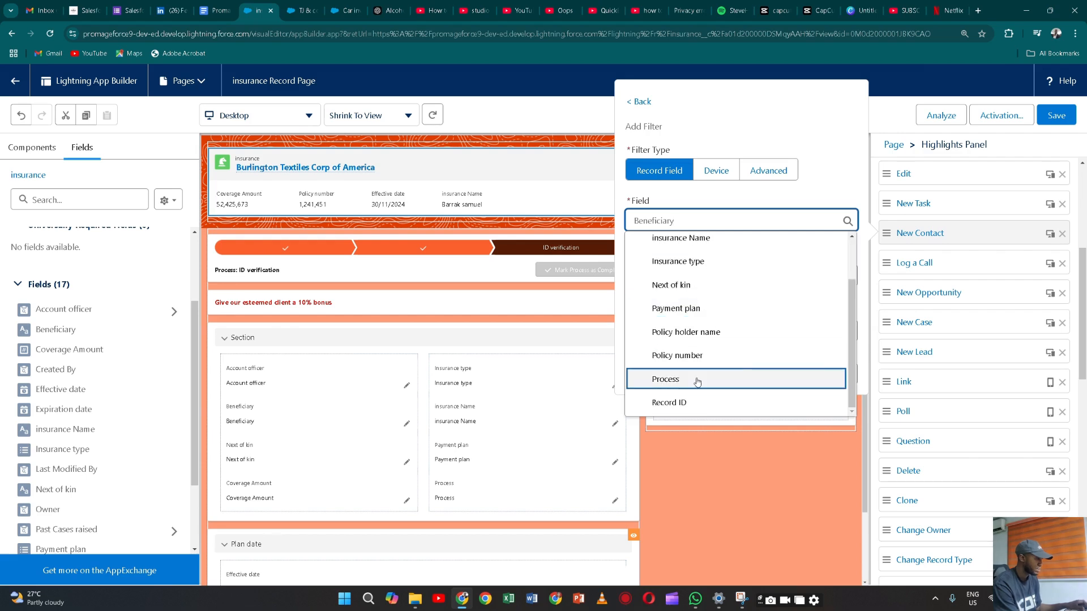
{"action": "left_click", "coordinate": [697, 380]}
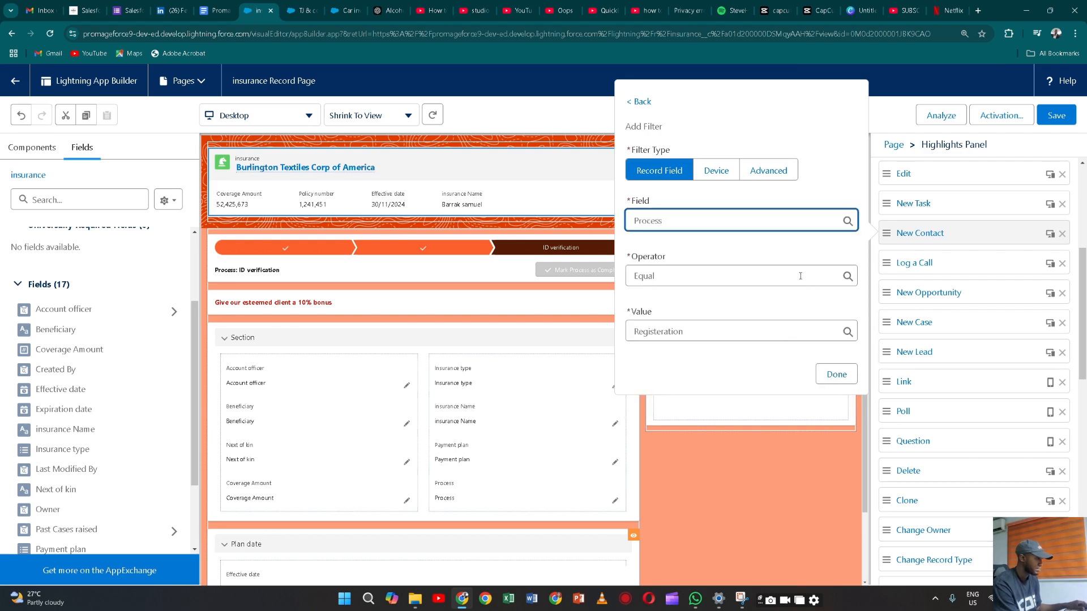
{"action": "left_click", "coordinate": [793, 333]}
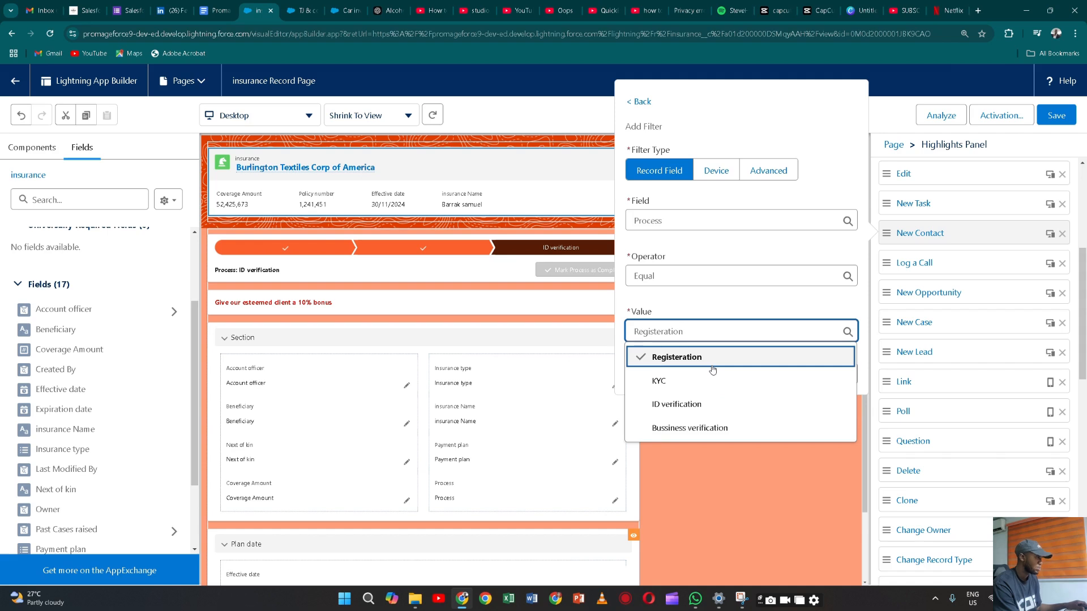
{"action": "left_click", "coordinate": [716, 411]}
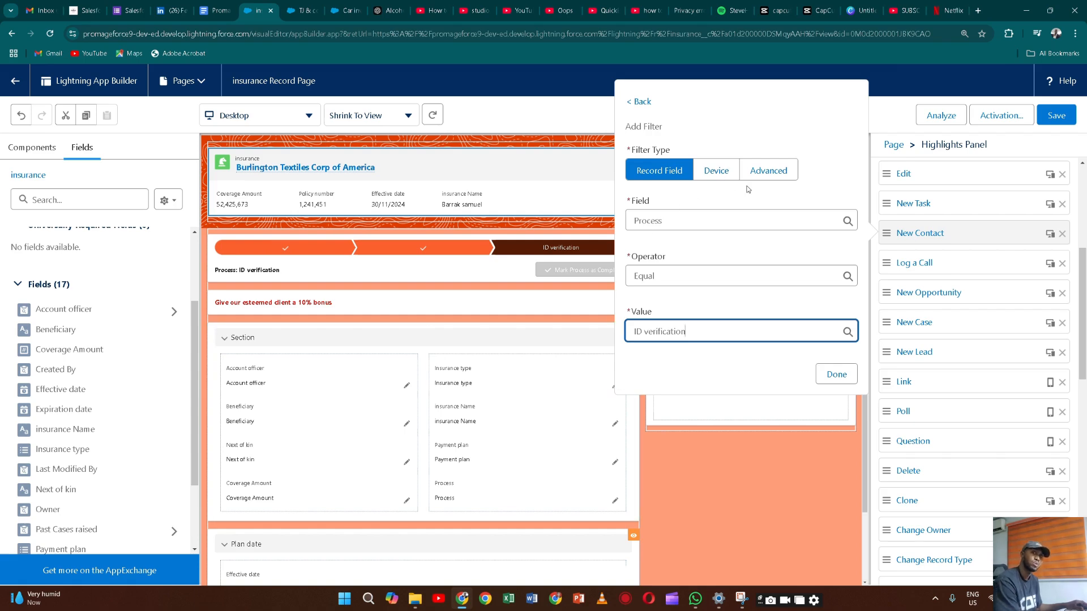
{"action": "left_click", "coordinate": [837, 374]}
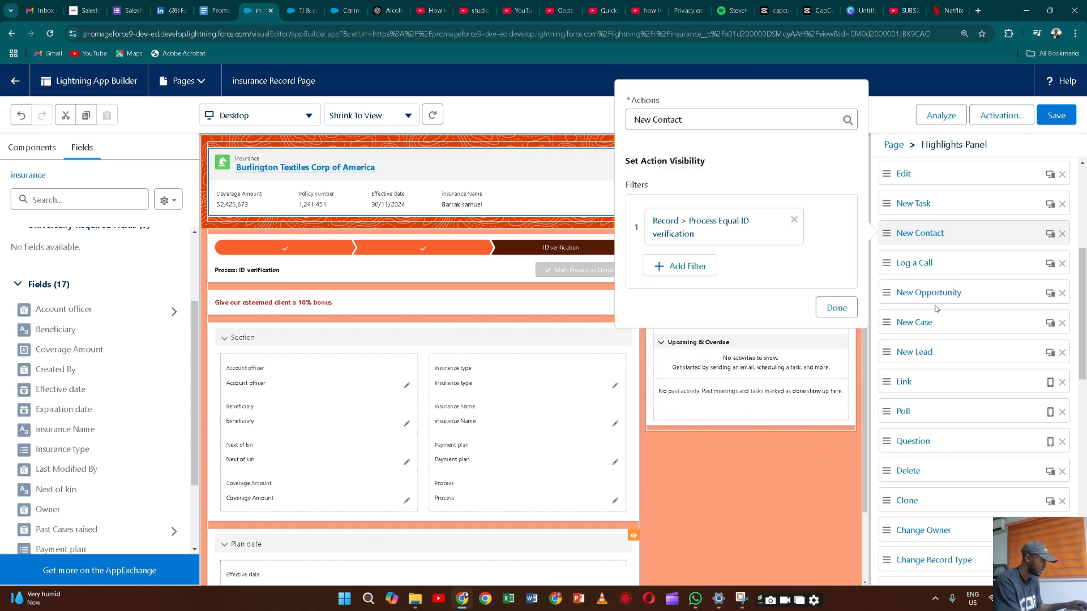
- Review the Highlights Panel's action list, finish the New Contact action's visibility settings and save the record page
{"action": "scroll", "coordinate": [935, 308], "scroll_direction": "down", "scroll_amount": 4}
{"action": "scroll", "coordinate": [935, 309], "scroll_direction": "down", "scroll_amount": 2}
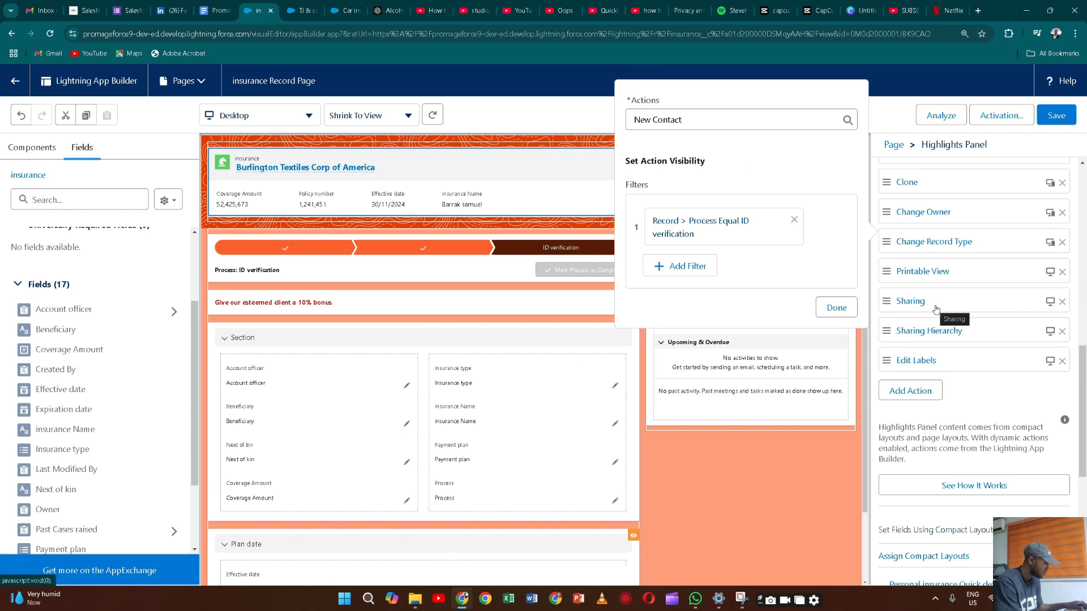
{"action": "scroll", "coordinate": [935, 309], "scroll_direction": "up", "scroll_amount": 1}
{"action": "scroll", "coordinate": [936, 309], "scroll_direction": "up", "scroll_amount": 2}
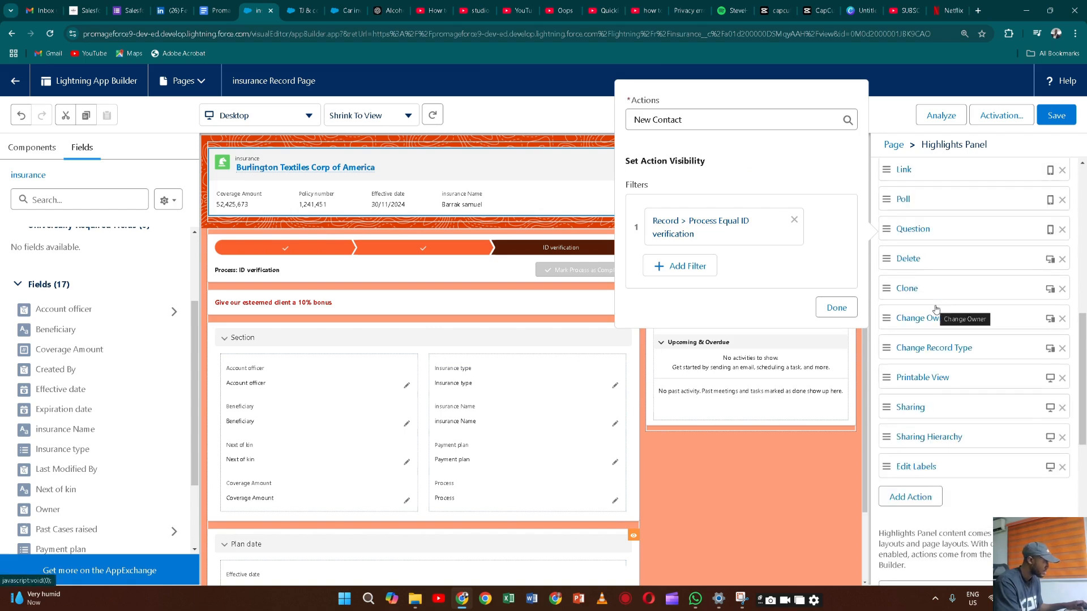
{"action": "scroll", "coordinate": [935, 309], "scroll_direction": "up", "scroll_amount": 5}
{"action": "scroll", "coordinate": [936, 309], "scroll_direction": "up", "scroll_amount": 4}
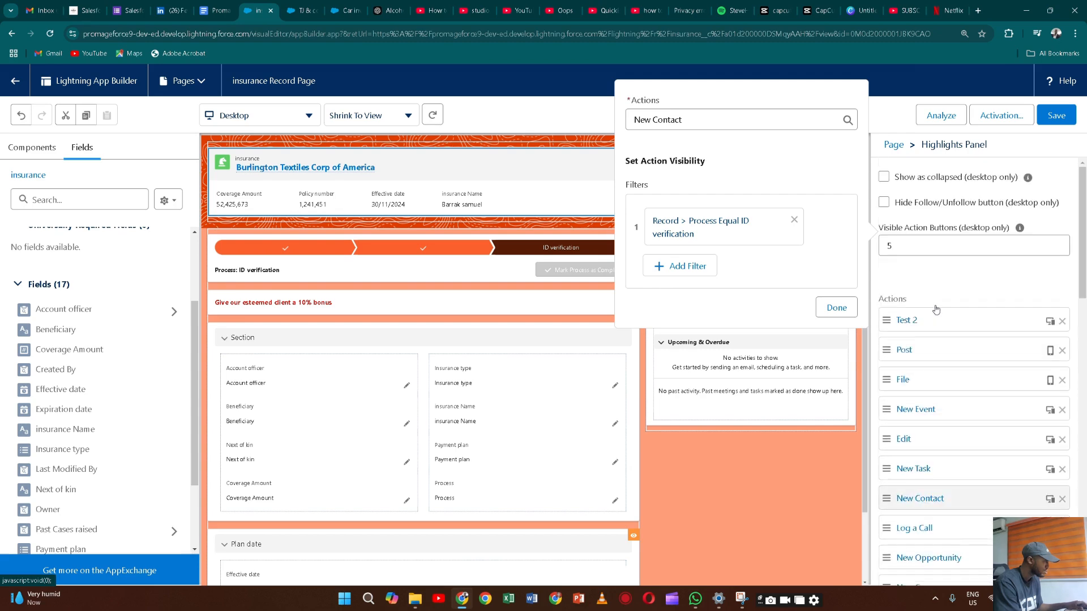
{"action": "scroll", "coordinate": [936, 309], "scroll_direction": "down", "scroll_amount": 6}
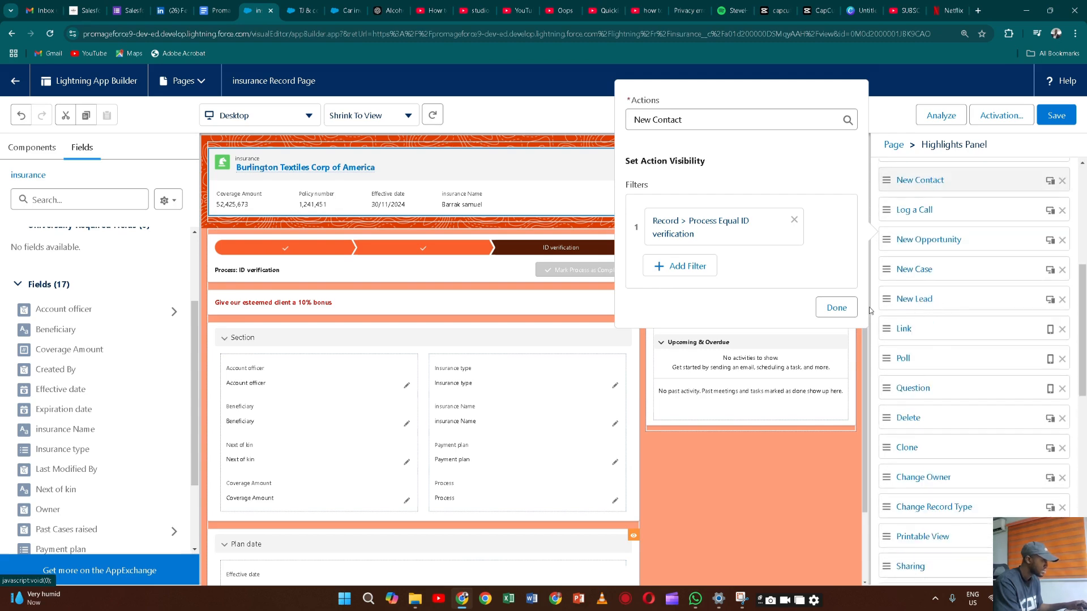
{"action": "left_click", "coordinate": [836, 307]}
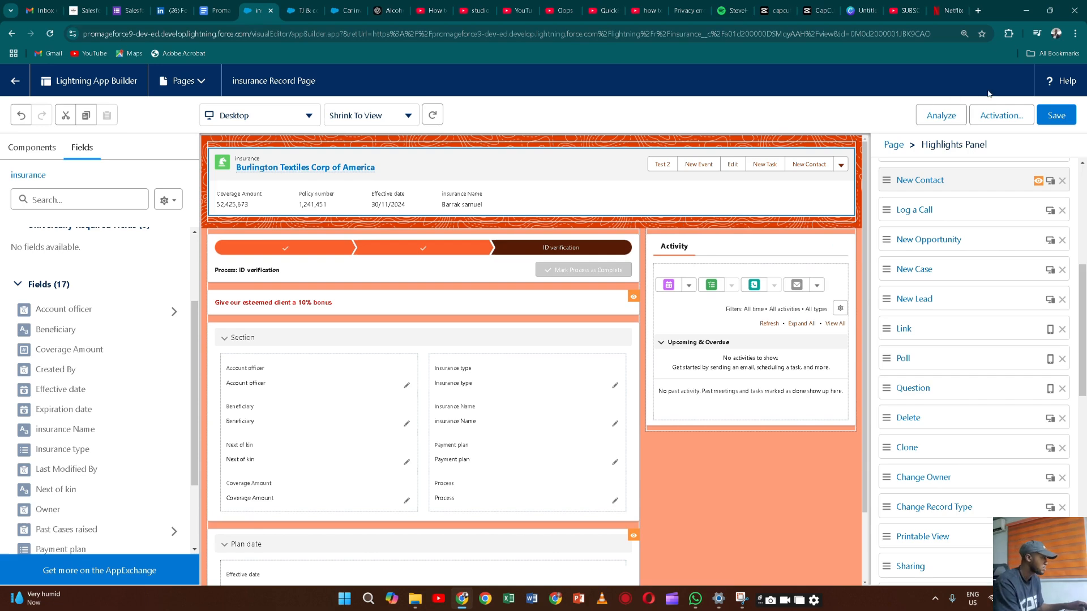
{"action": "left_click", "coordinate": [1054, 115]}
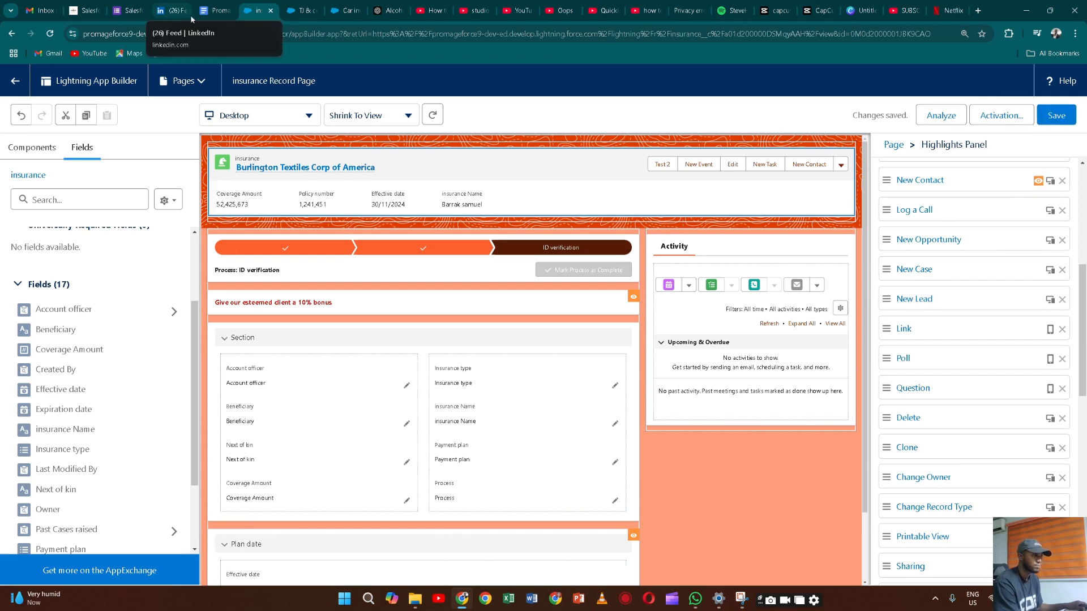
- Switch to the TJ & co insurance record and mark KYC as its current process stage
{"action": "left_click", "coordinate": [301, 12]}
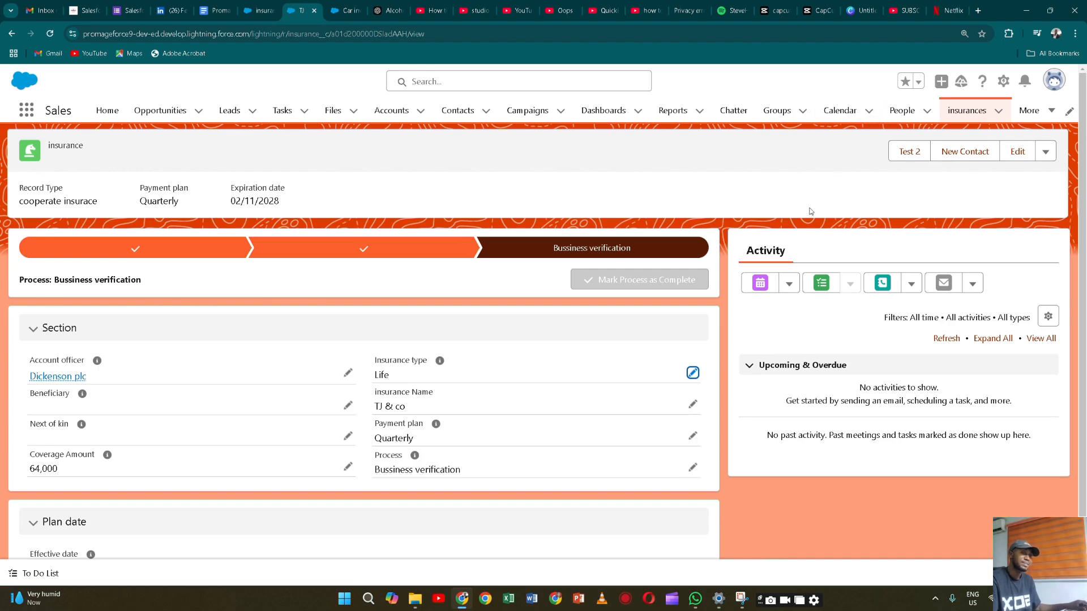
{"action": "left_click", "coordinate": [271, 249]}
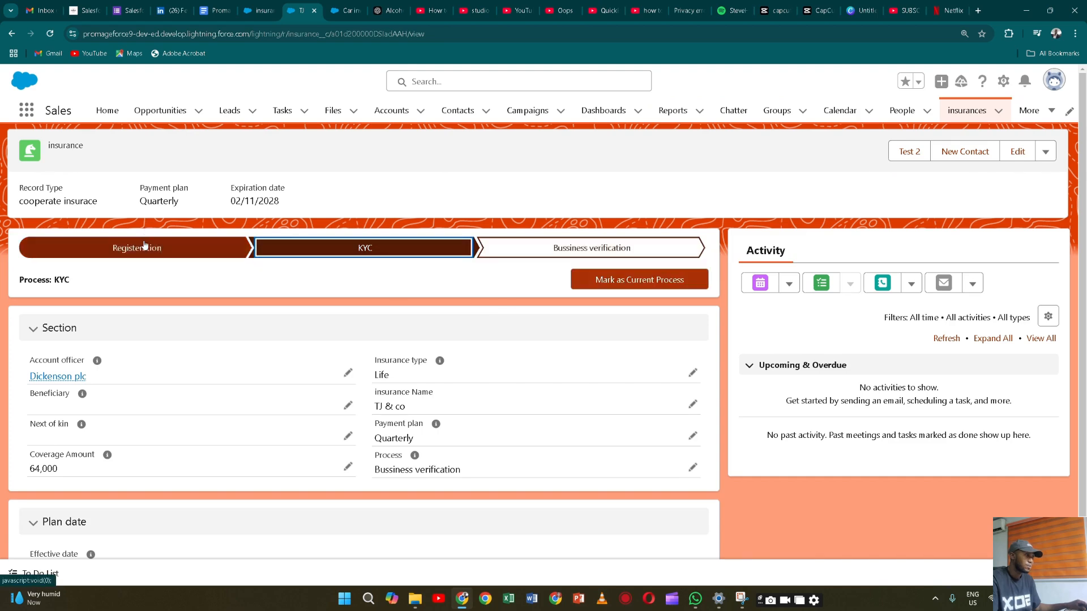
{"action": "left_click", "coordinate": [629, 281]}
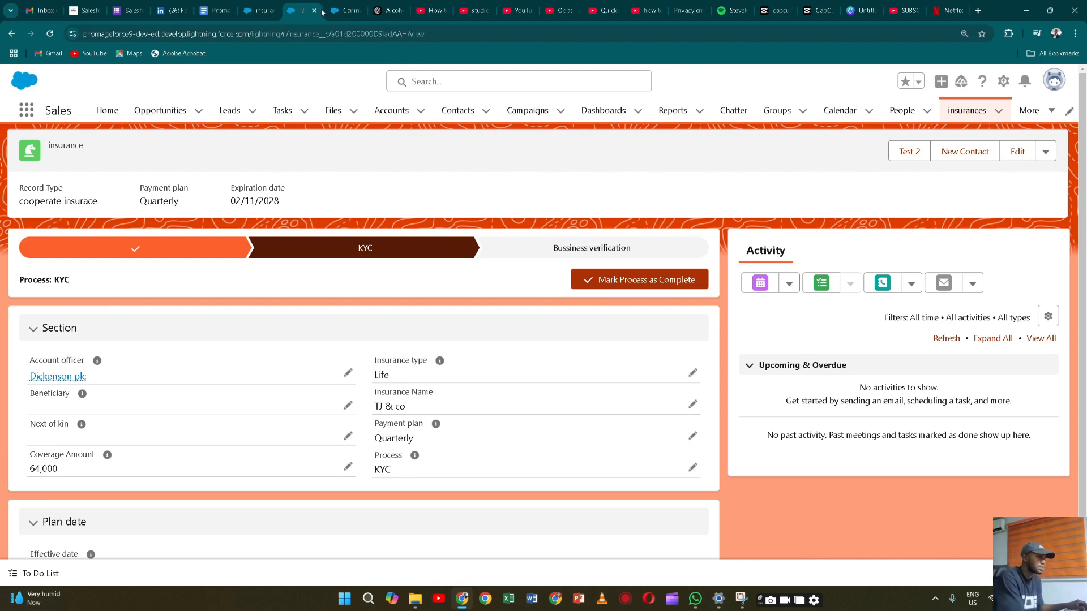
{"action": "left_click", "coordinate": [346, 12]}
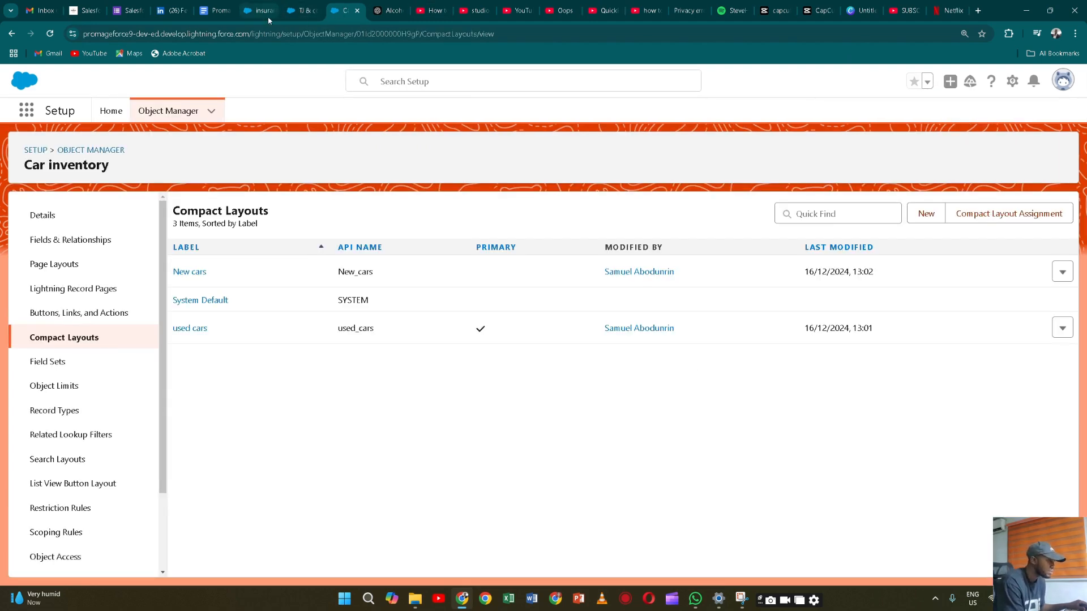
{"action": "left_click", "coordinate": [249, 11]}
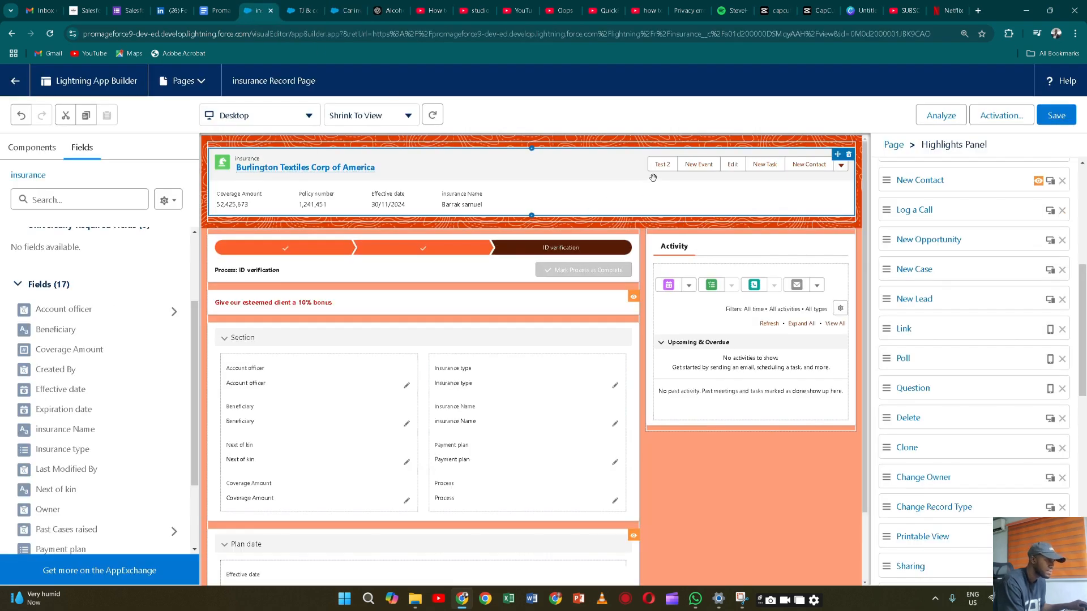
{"action": "left_click", "coordinate": [302, 11]}
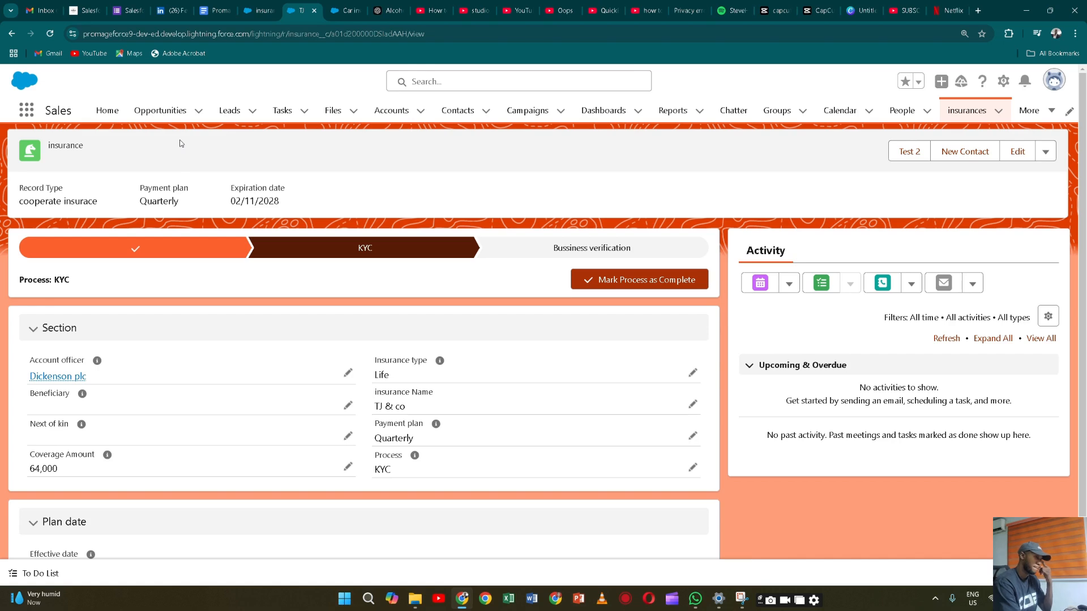
- Open the recent insurance record linked to Burlington Textiles Corp of America and reload it
{"action": "left_click", "coordinate": [998, 111]}
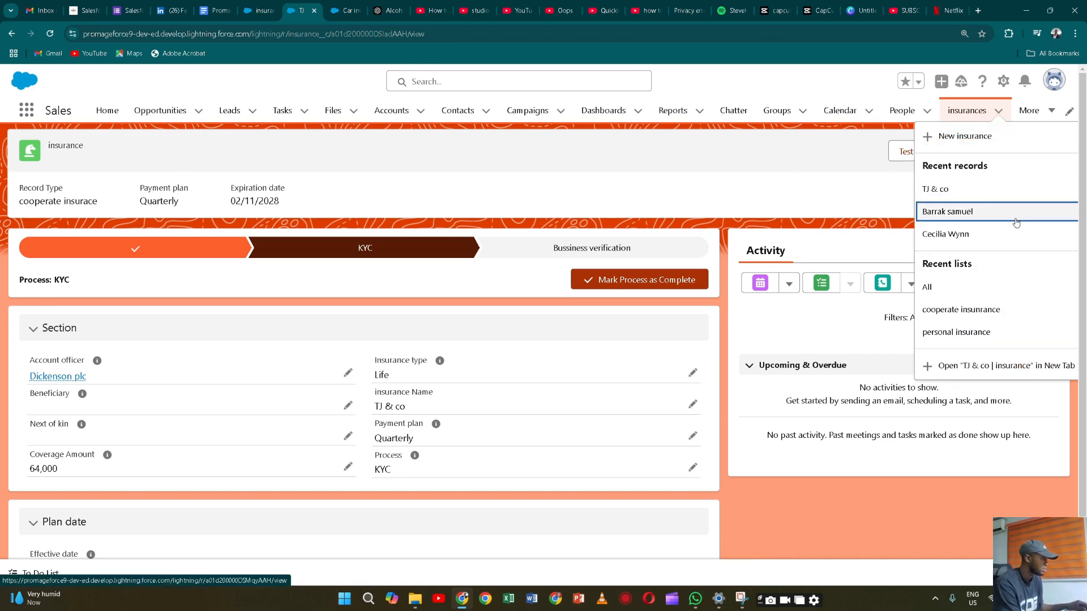
{"action": "left_click", "coordinate": [976, 229]}
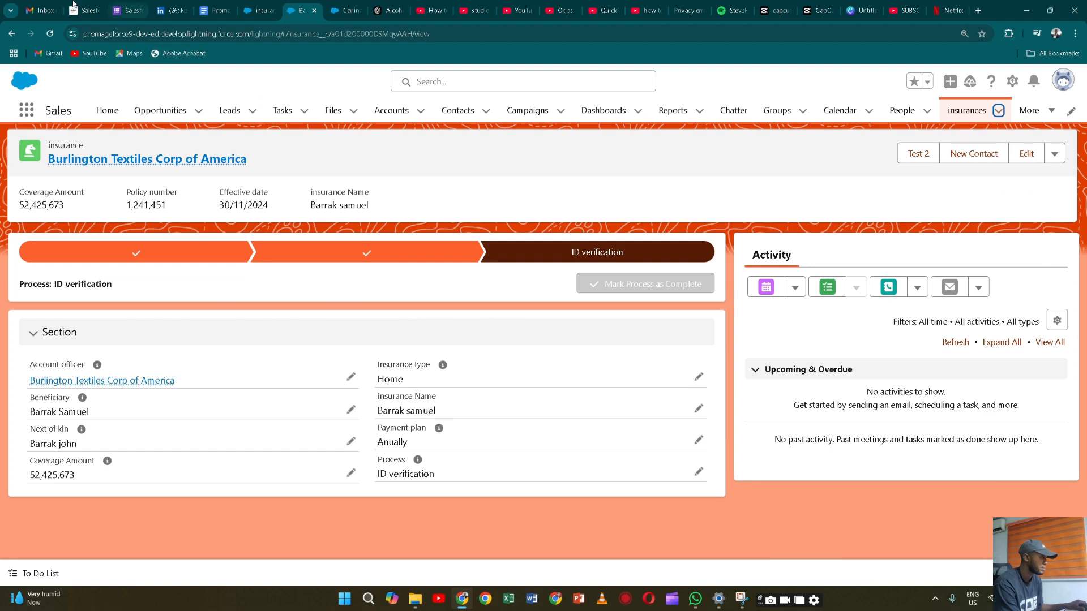
{"action": "left_click", "coordinate": [49, 33]}
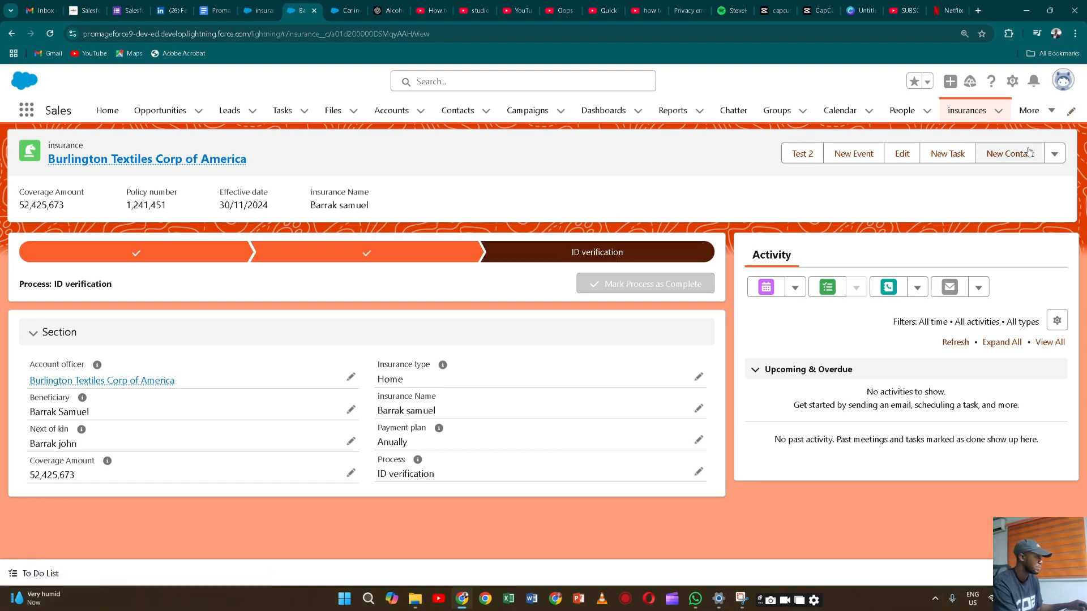
- Test the New Contact action's visibility by changing the record's current process to KYC and back to ID verification
{"action": "left_click", "coordinate": [648, 249]}
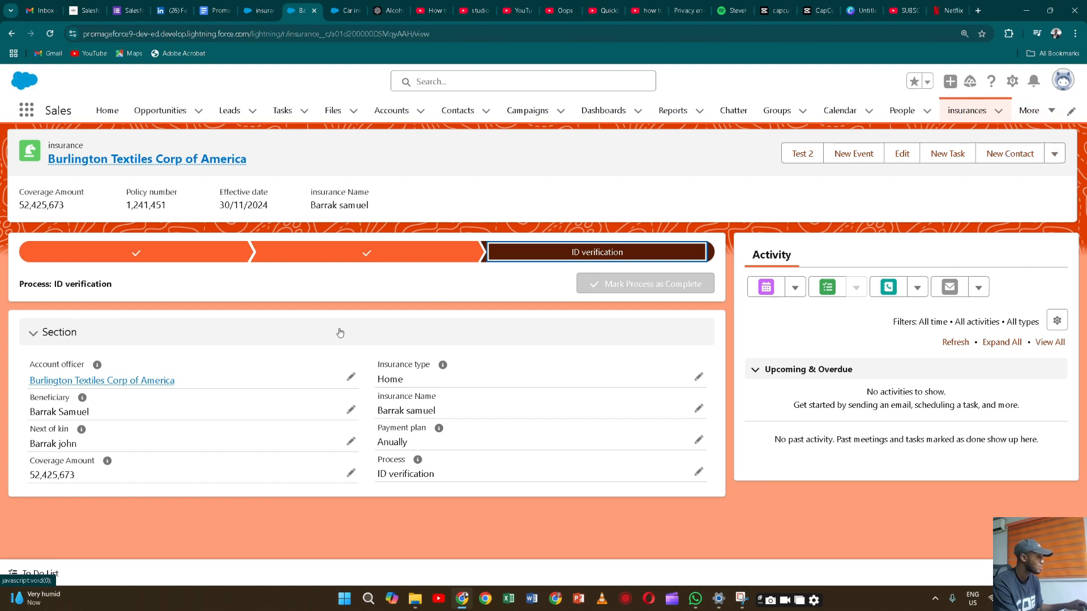
{"action": "left_click", "coordinate": [357, 260]}
{"action": "left_click", "coordinate": [622, 288]}
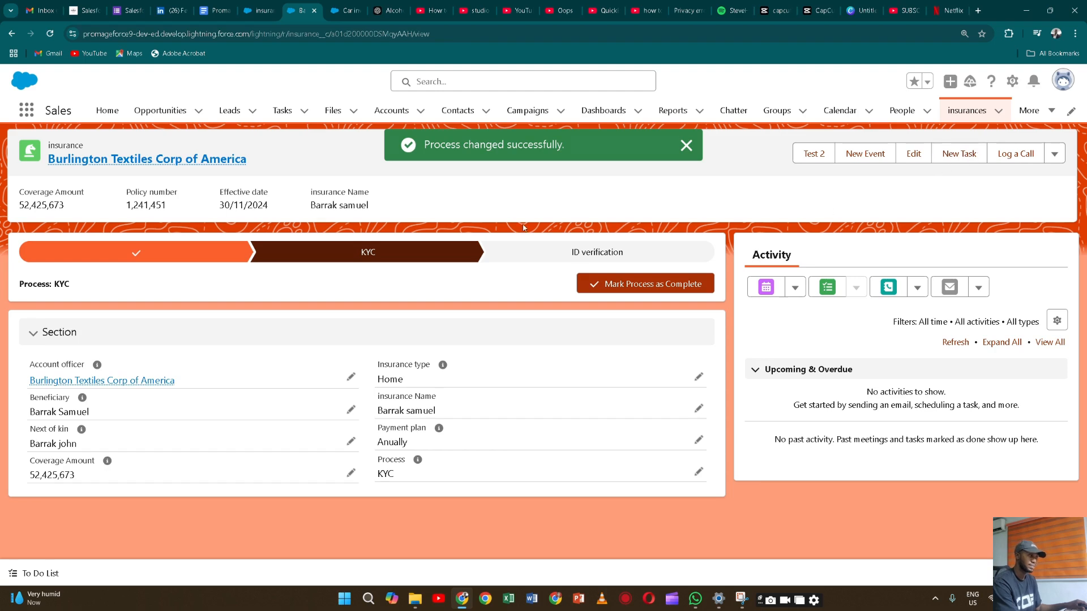
{"action": "left_click", "coordinate": [549, 246]}
{"action": "left_click", "coordinate": [645, 283]}
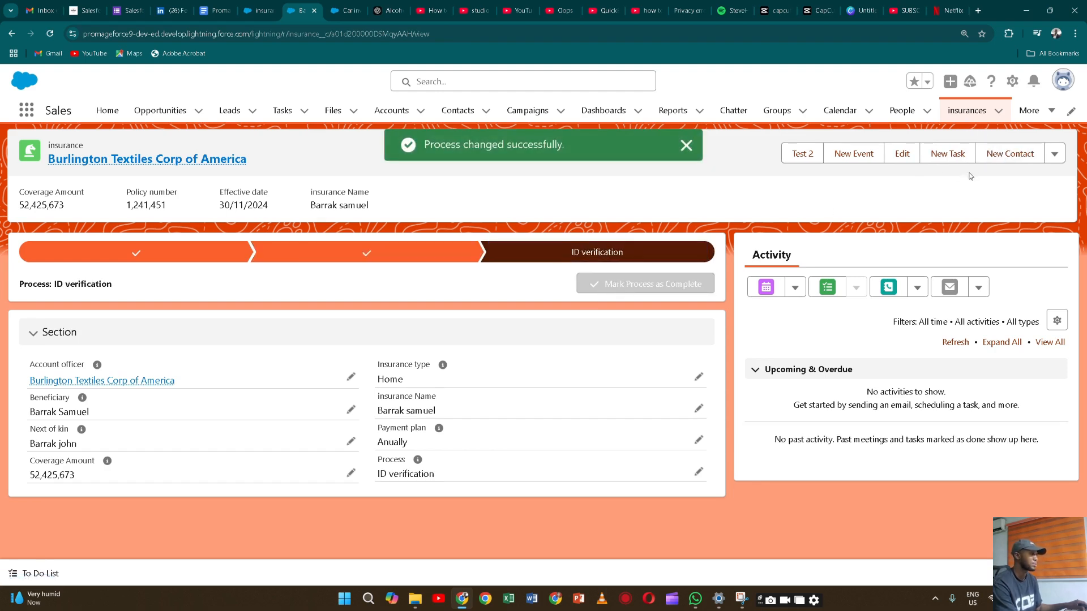